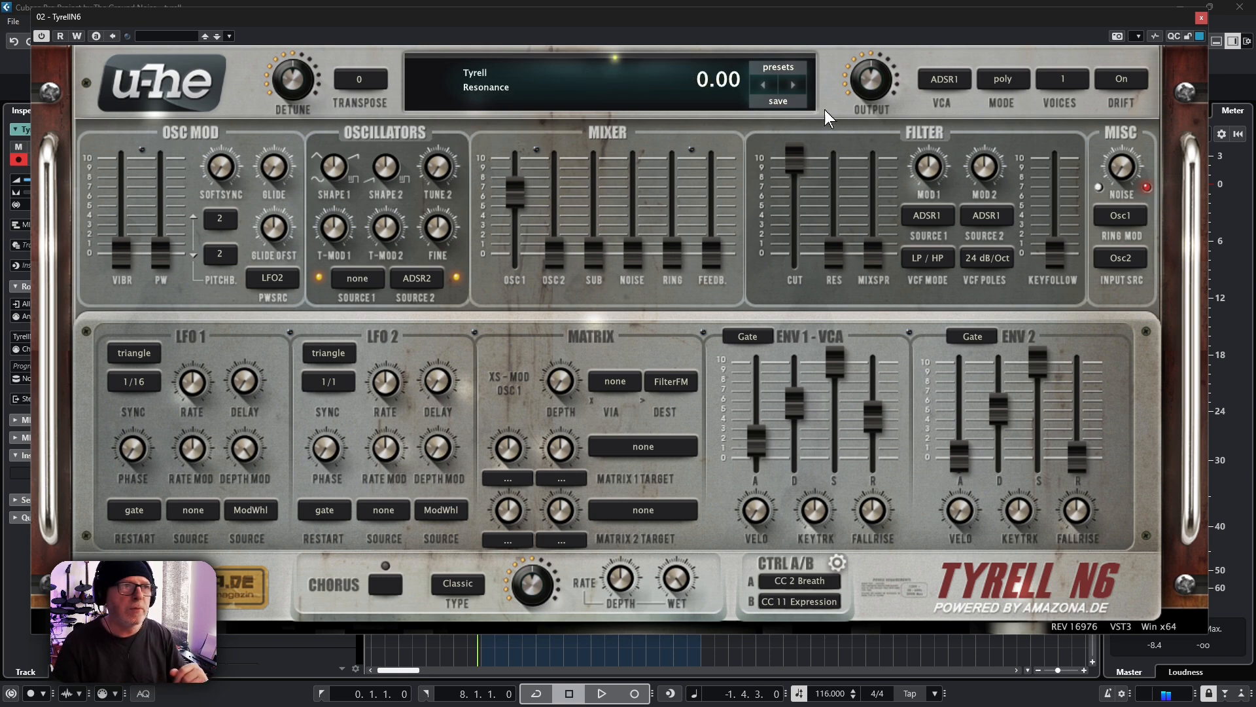
Step: Browse the Local preset folders, view the 07 Soundscapes presets, and return to the synth controls
left_click(783, 67)
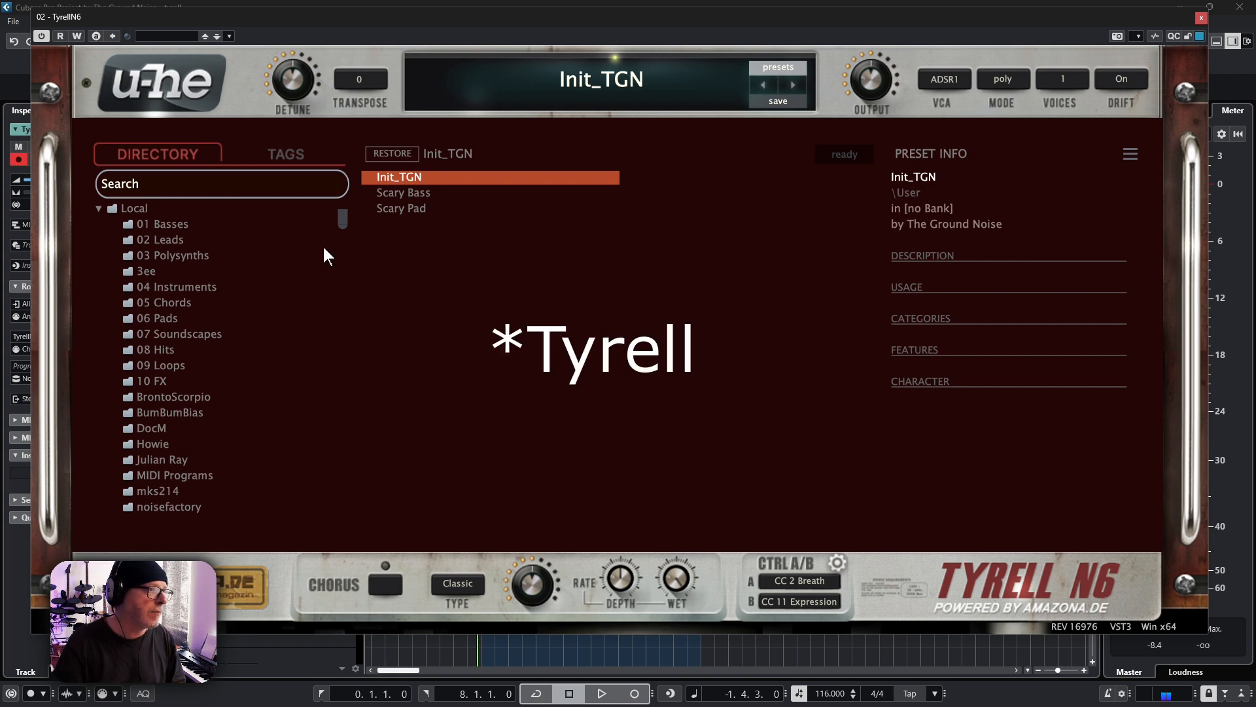
left_click(174, 304)
left_click(167, 337)
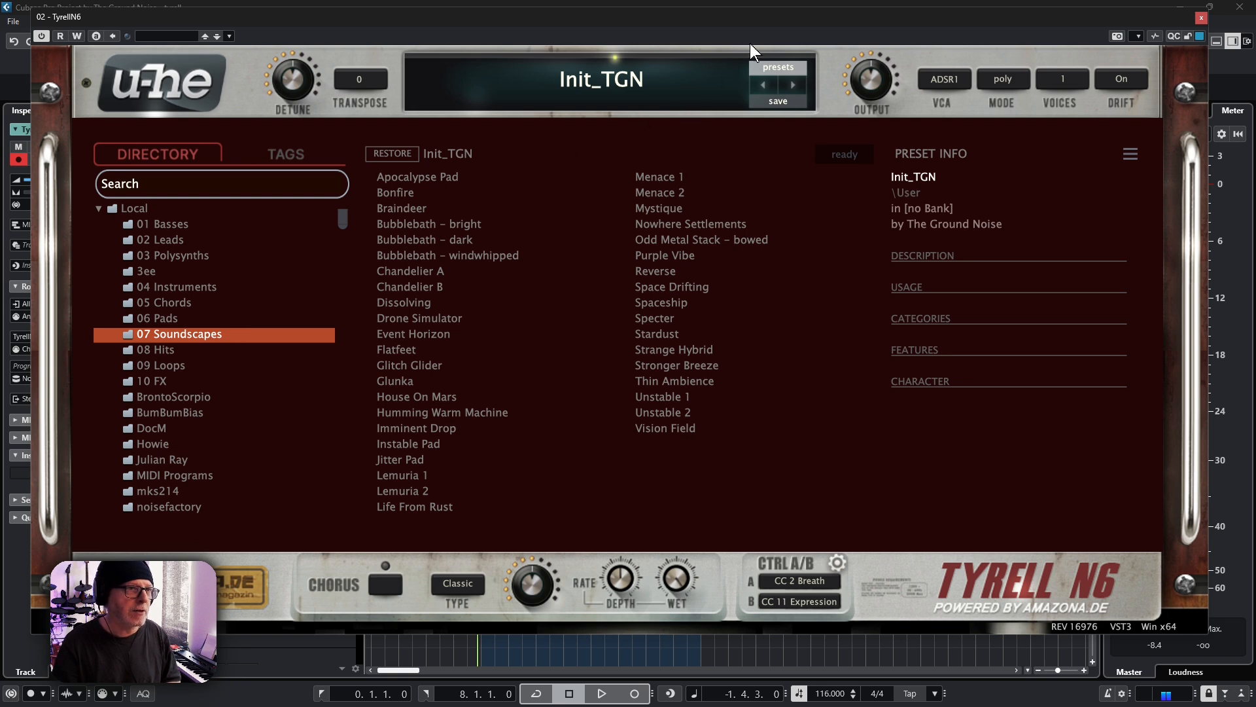
left_click(791, 66)
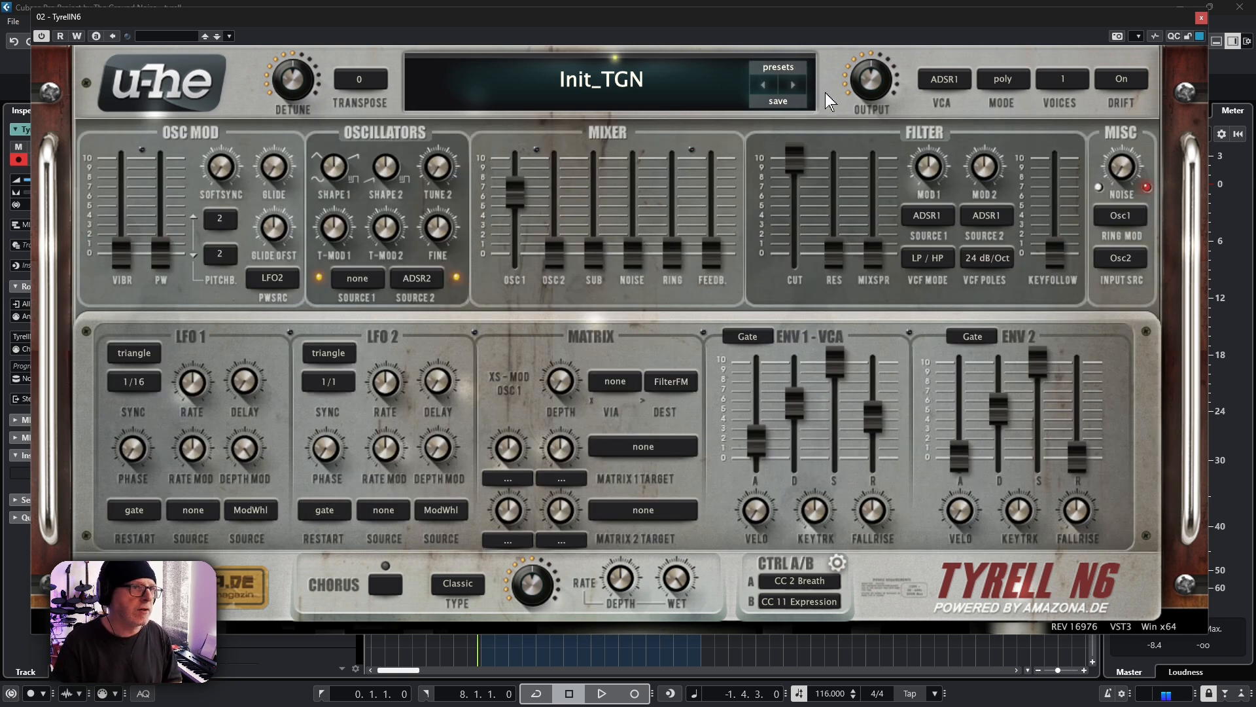
Step: View the preset save dialog and the u-he logo's links and soundset options, closing both without choosing anything
left_click(777, 100)
key("Escape")
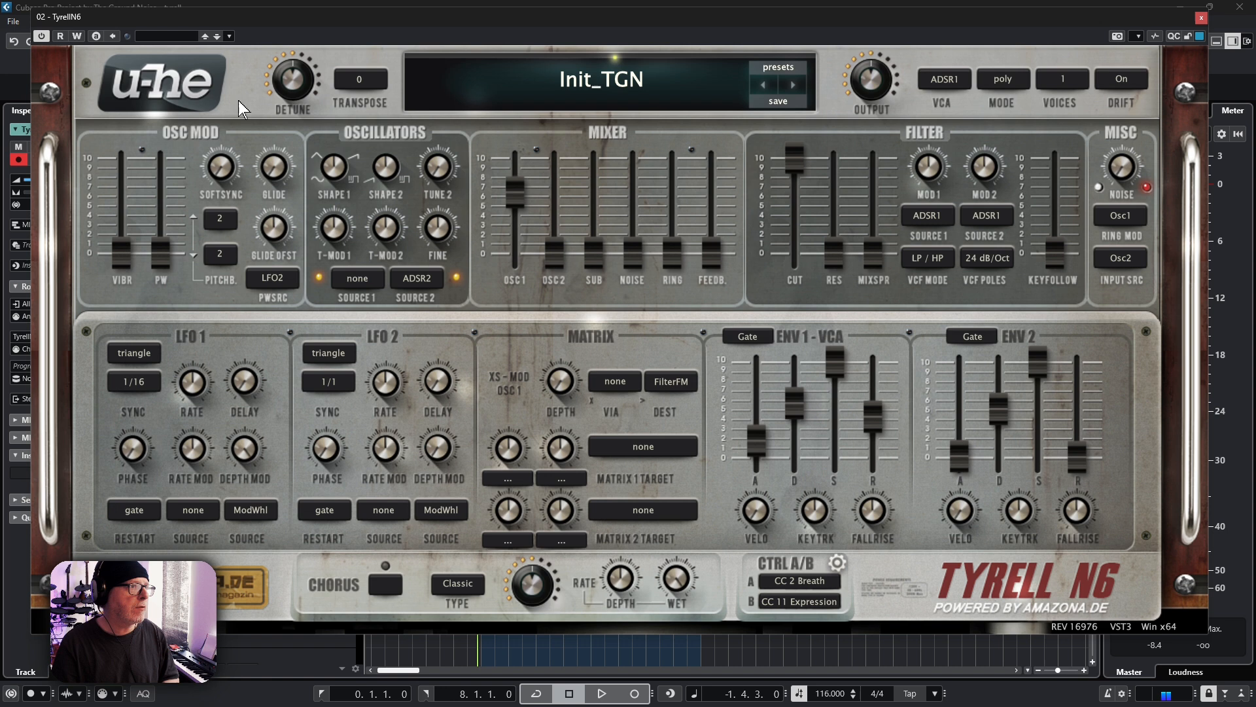
left_click(139, 79)
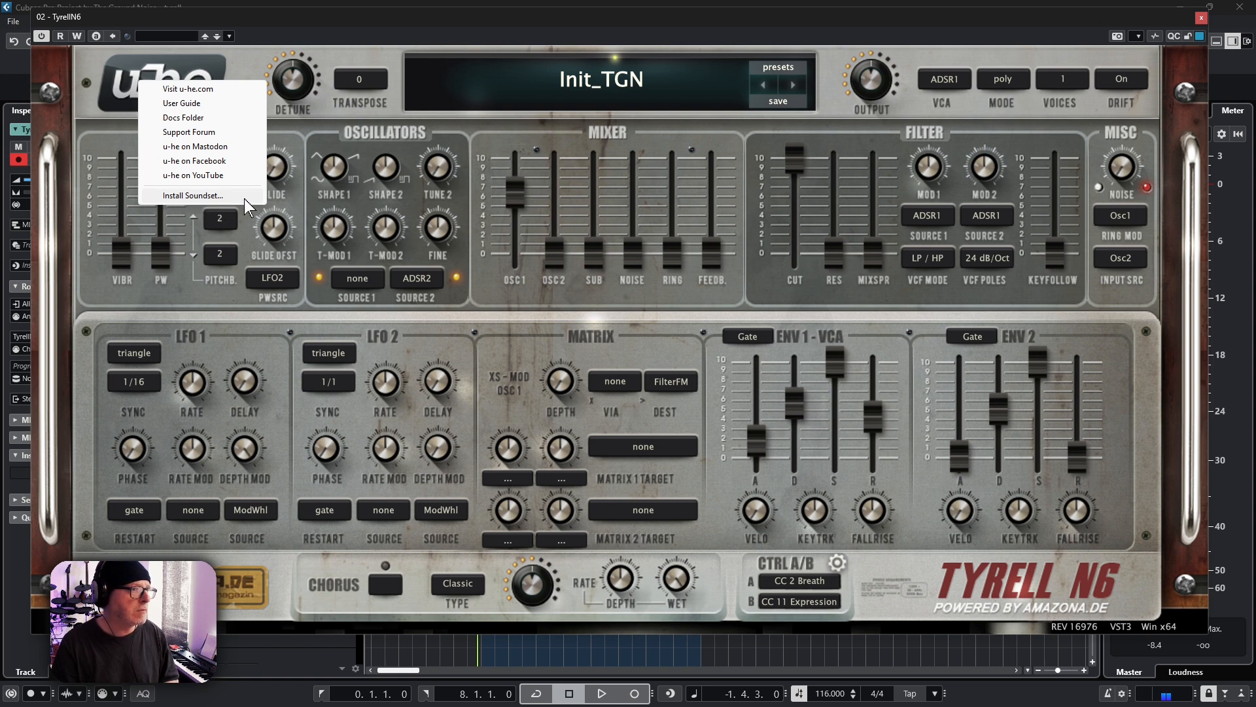
left_click(248, 56)
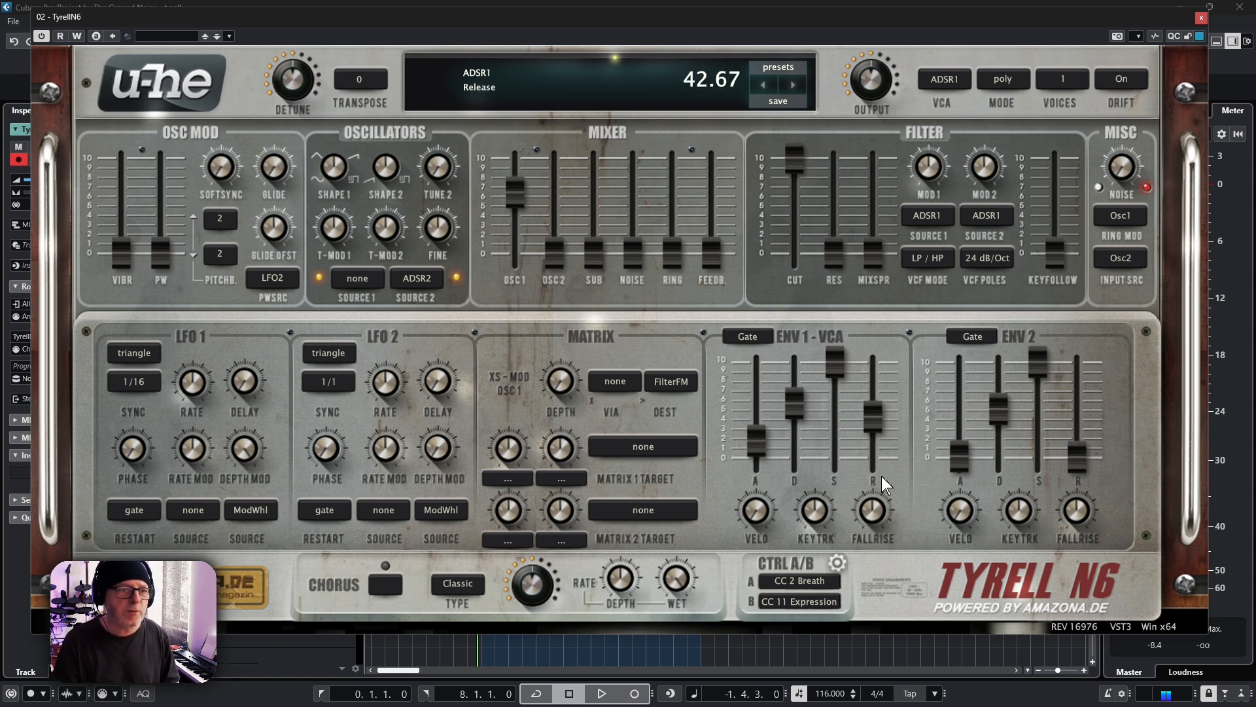
Step: Try the voice stack at 2, 4 and 8 voices, and vary Detune with 8 voices stacked
left_click(1074, 80)
left_click(1099, 105)
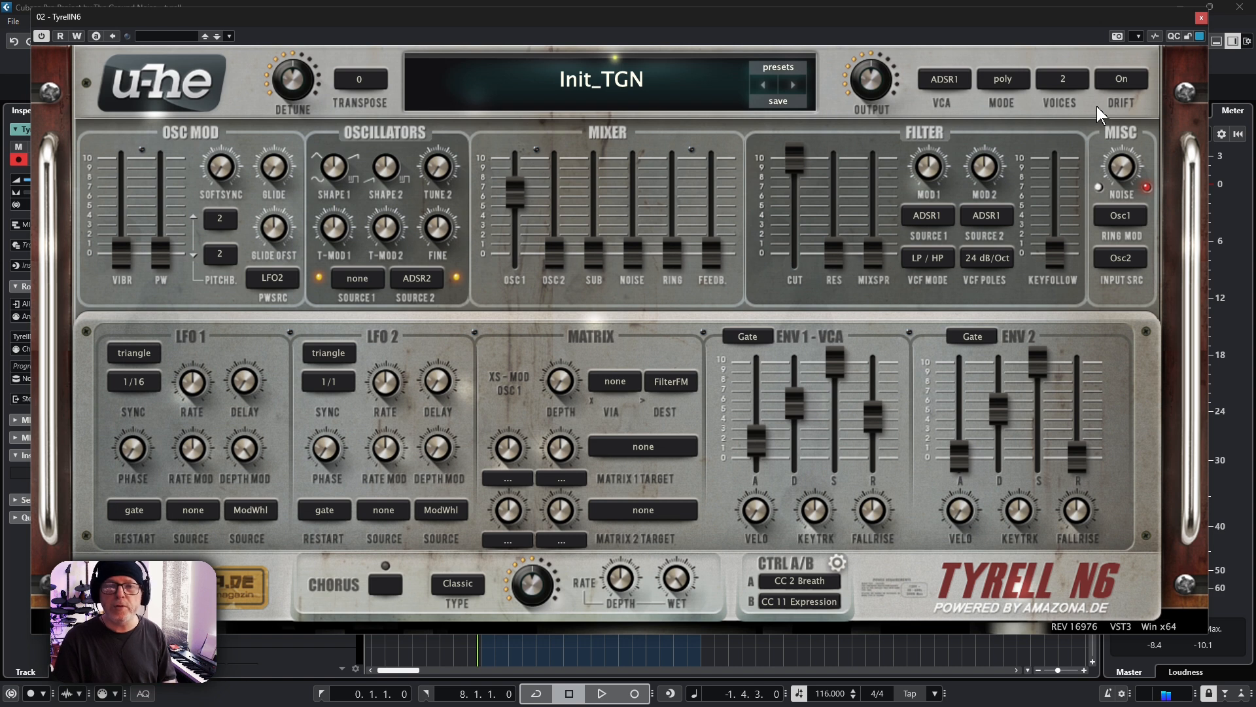
left_click(1067, 77)
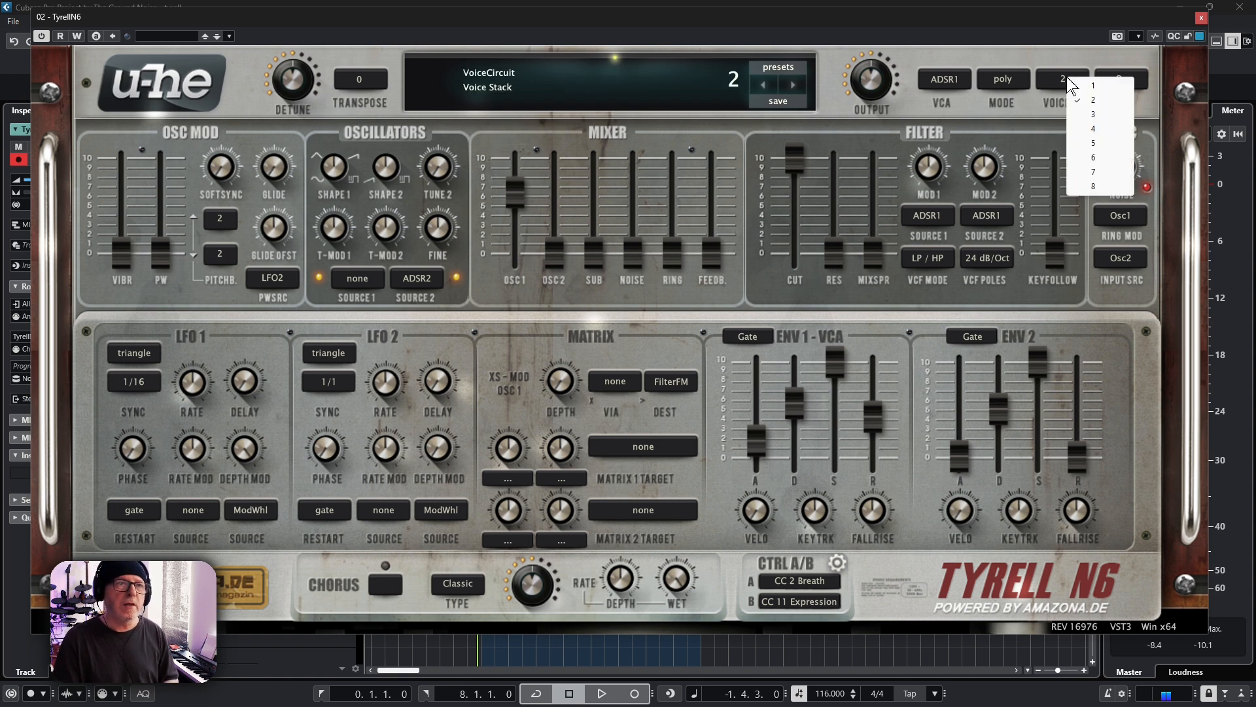
left_click(1095, 128)
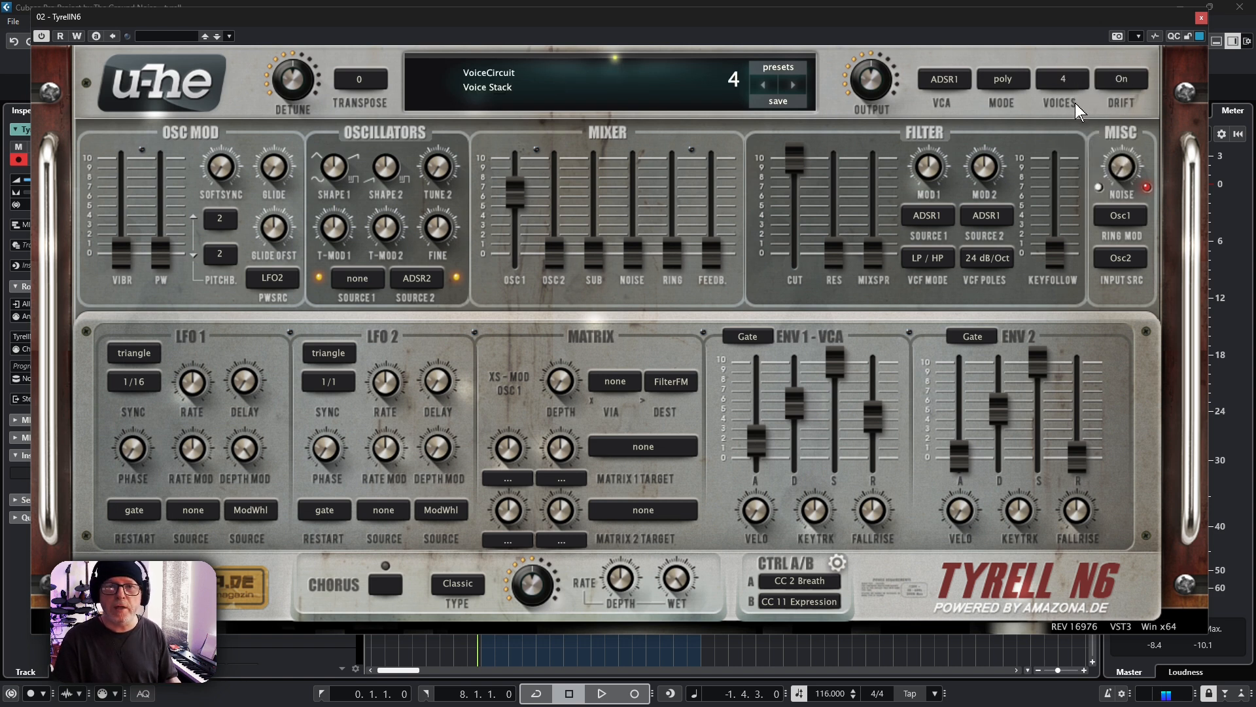
mouse_move(1069, 83)
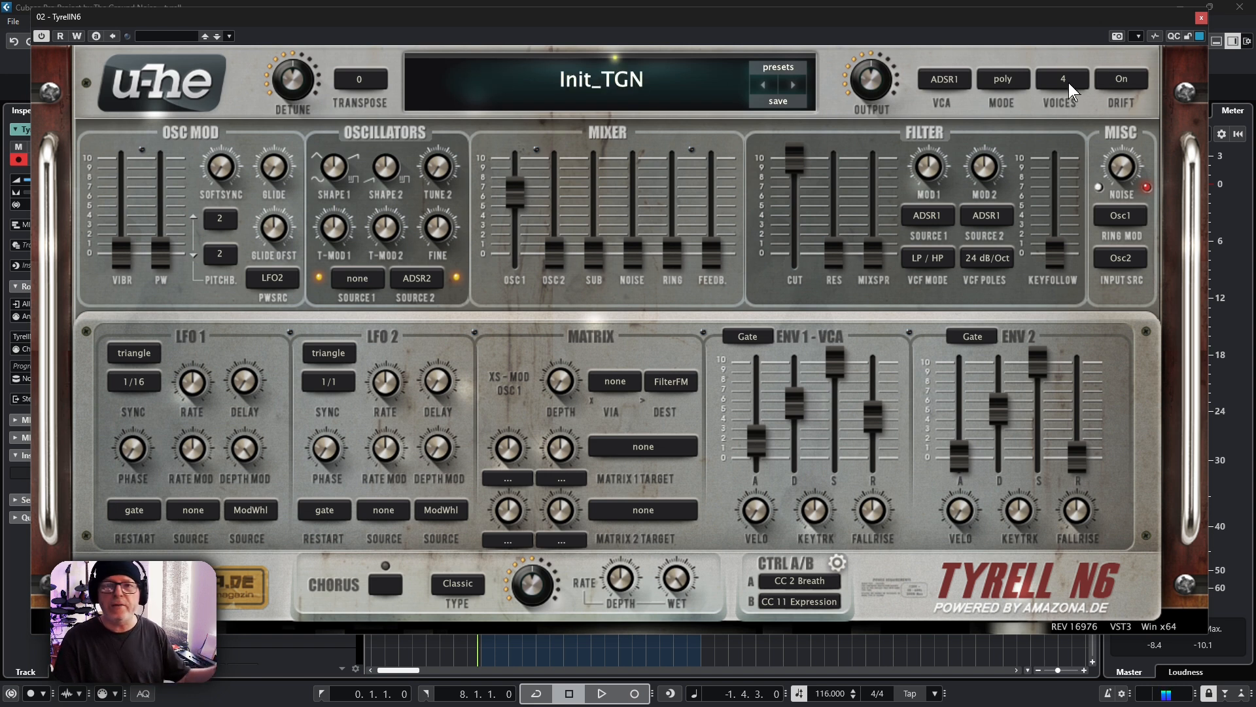
left_click(1069, 82)
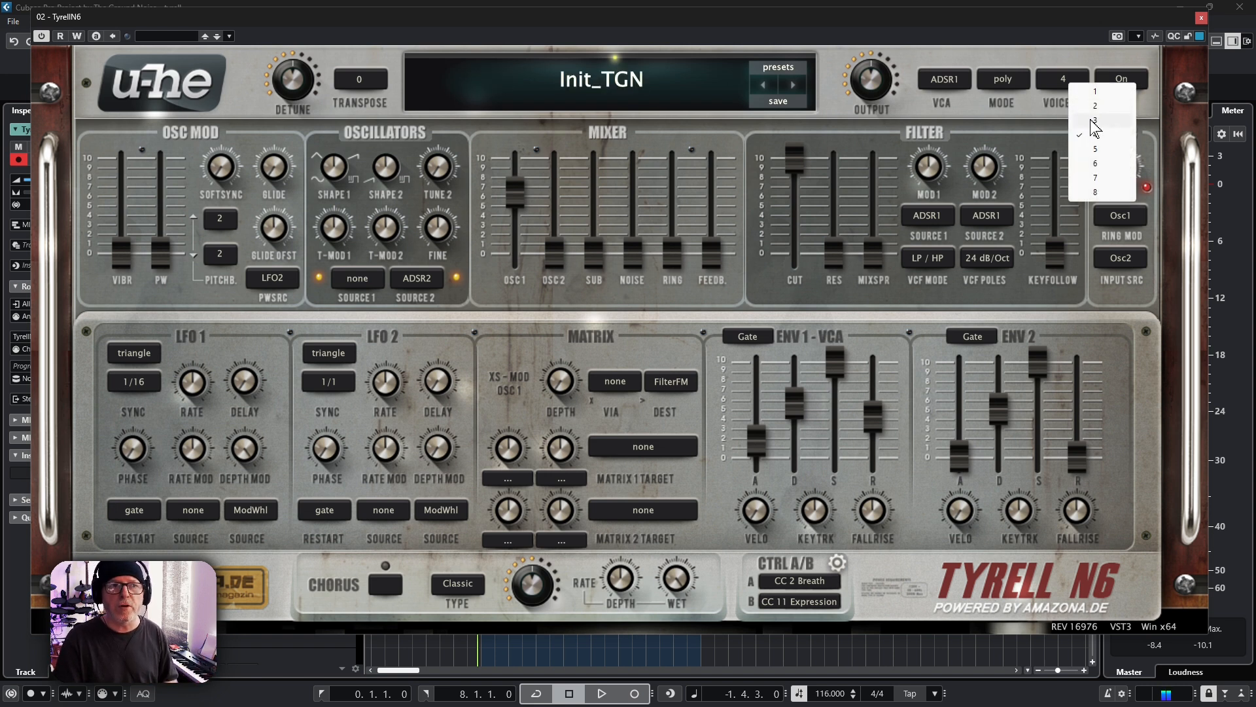
left_click(1106, 193)
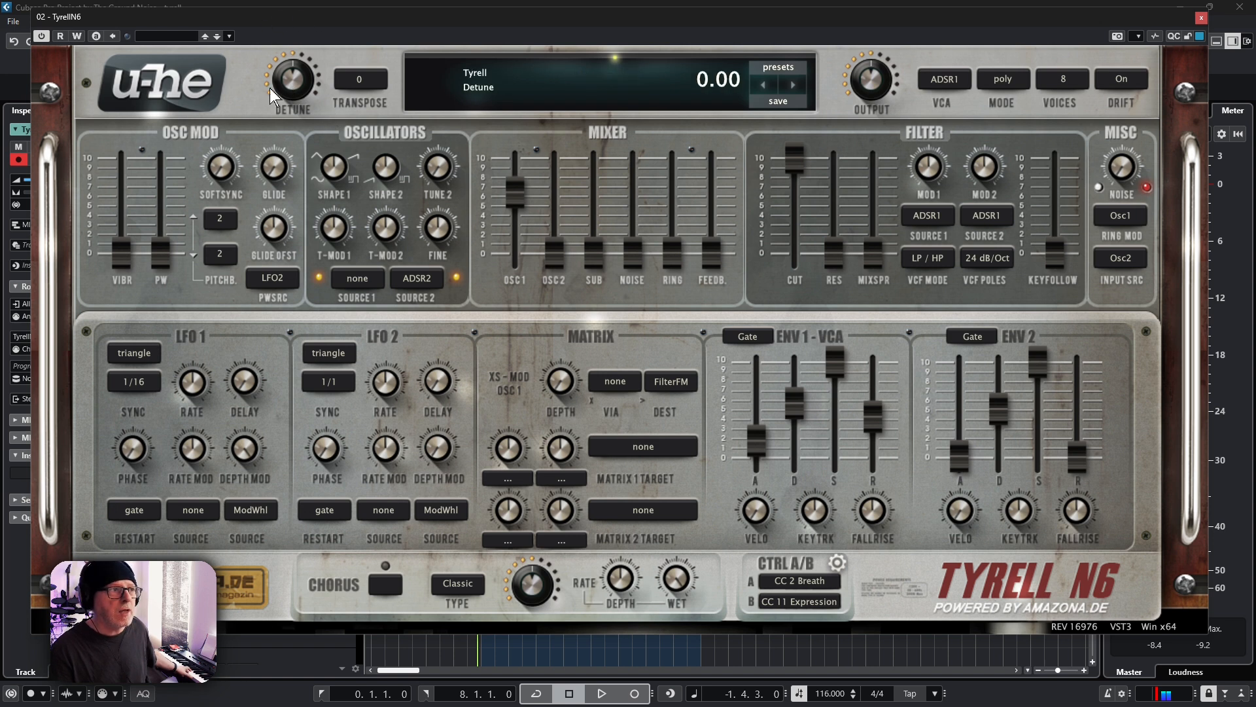
left_click_drag(296, 82, 304, 61)
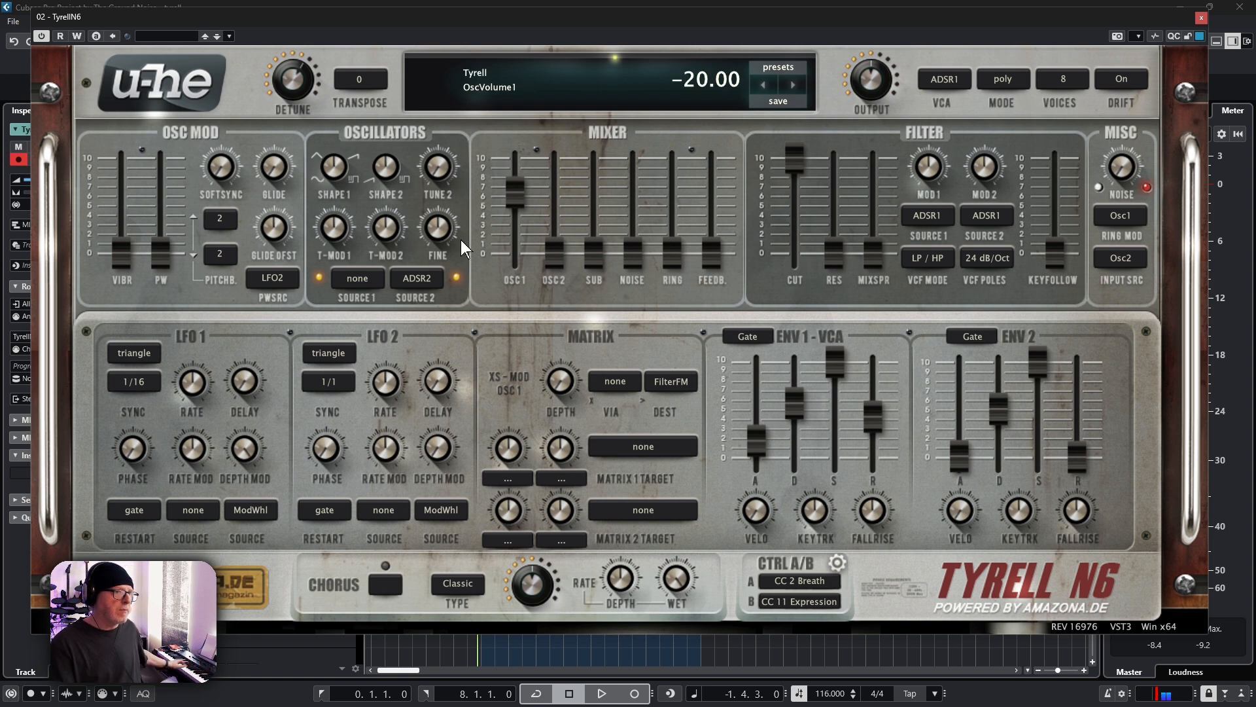
Step: Shape ENV 1 with attack at zero, release at about 27.47, and lower decay and sustain levels
left_click_drag(765, 443, 753, 483)
left_click_drag(873, 419, 872, 450)
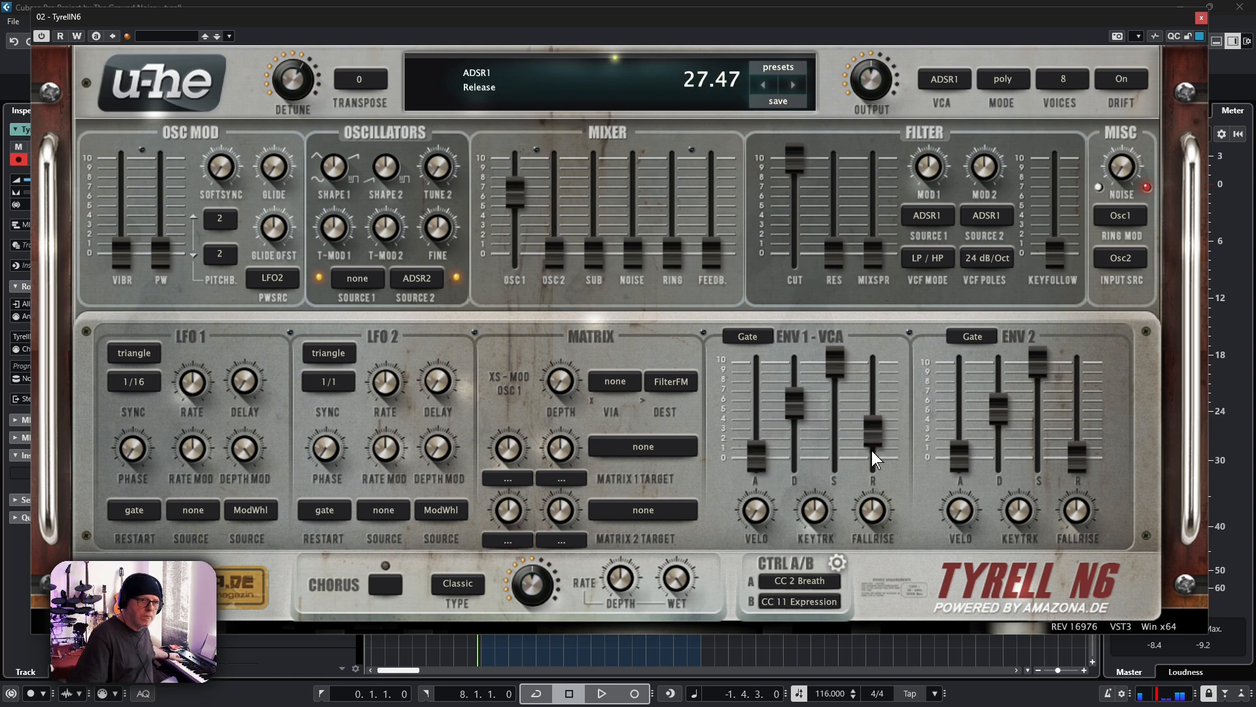
mouse_move(790, 404)
left_mouse_down()
mouse_move(784, 441)
mouse_move(791, 418)
left_mouse_up()
left_click_drag(829, 354, 824, 407)
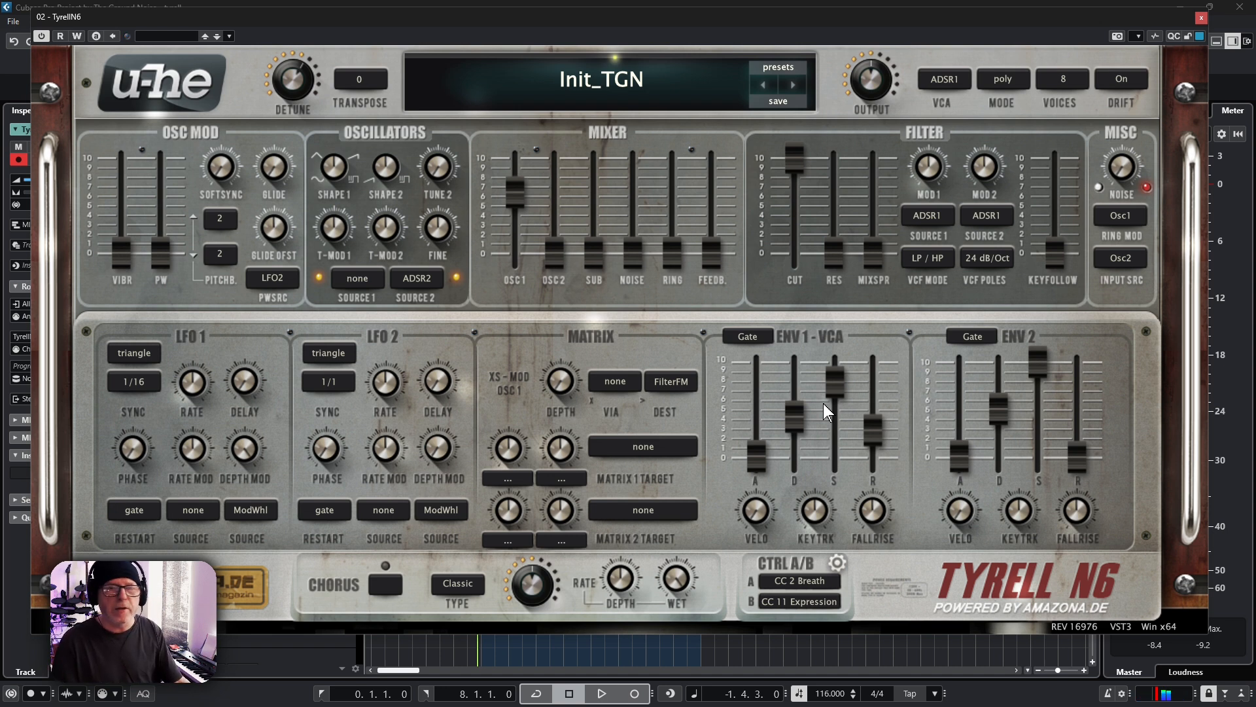
Step: Return the voice stack to 1, try different Detune amounts, and reset Detune to 0.00
left_click(1073, 77)
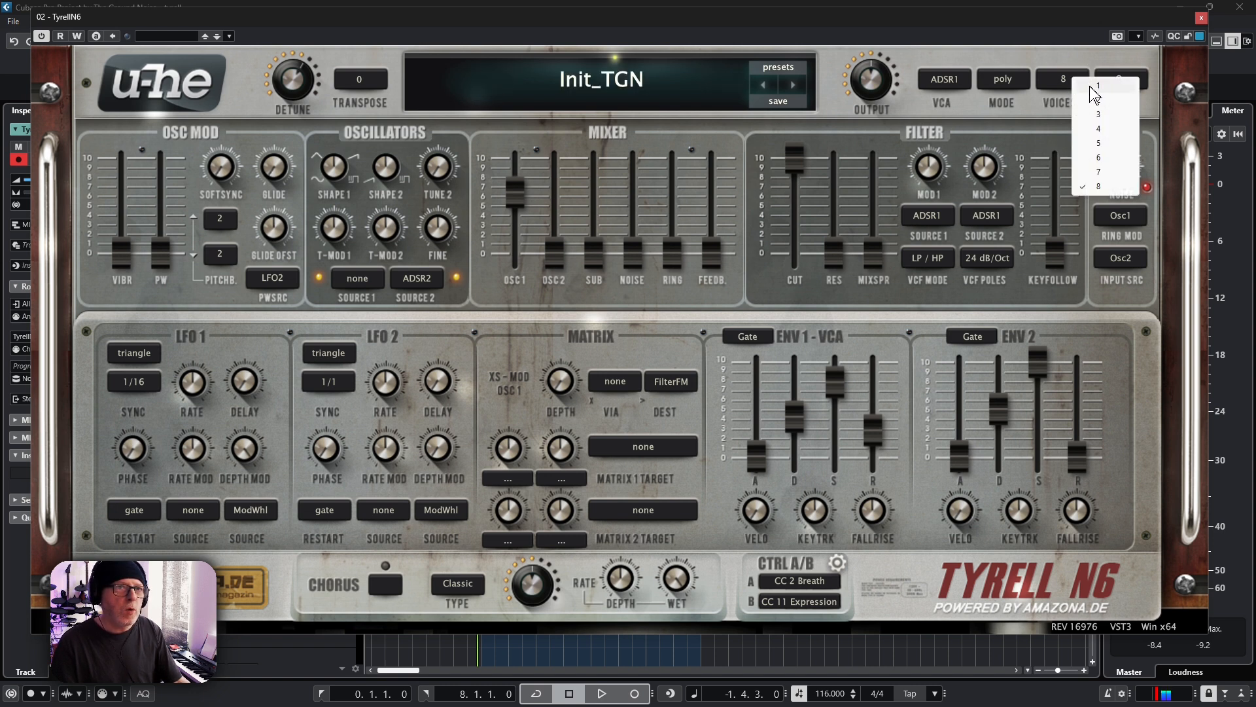
left_click(1090, 86)
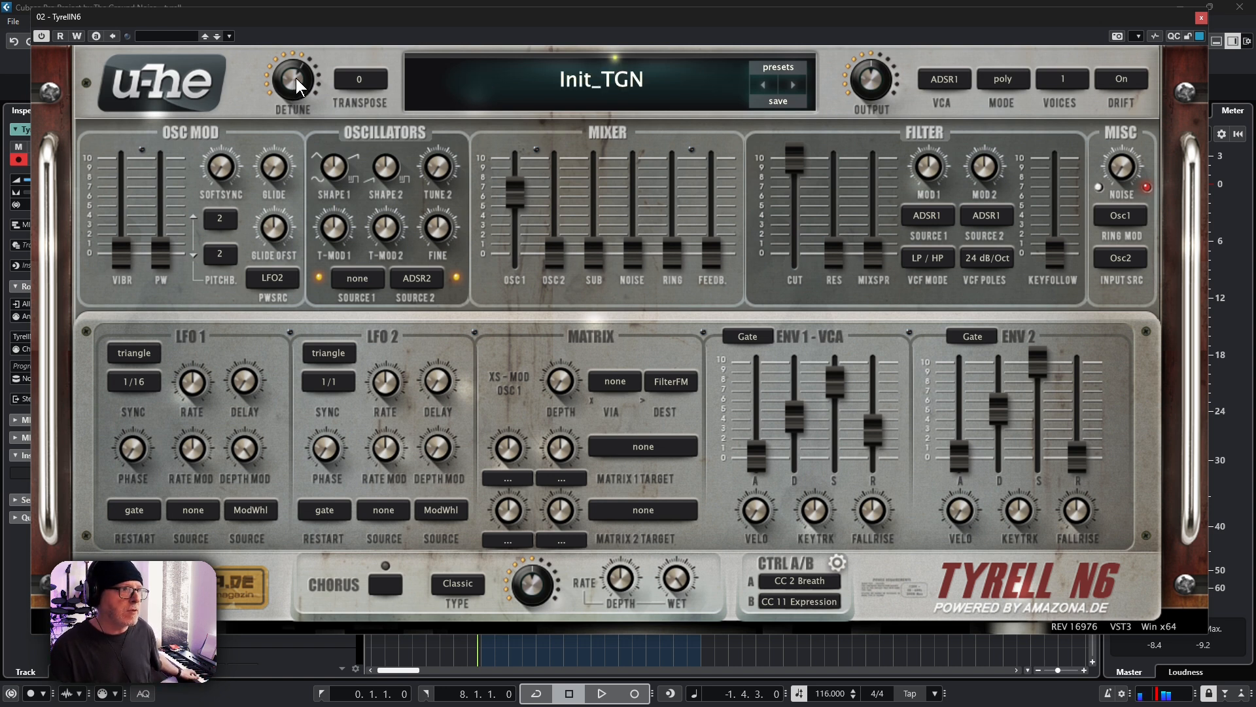
mouse_move(295, 78)
left_mouse_down()
mouse_move(307, 45)
mouse_move(301, 95)
mouse_move(309, 40)
mouse_move(295, 123)
mouse_move(276, 137)
mouse_move(286, 73)
left_mouse_up()
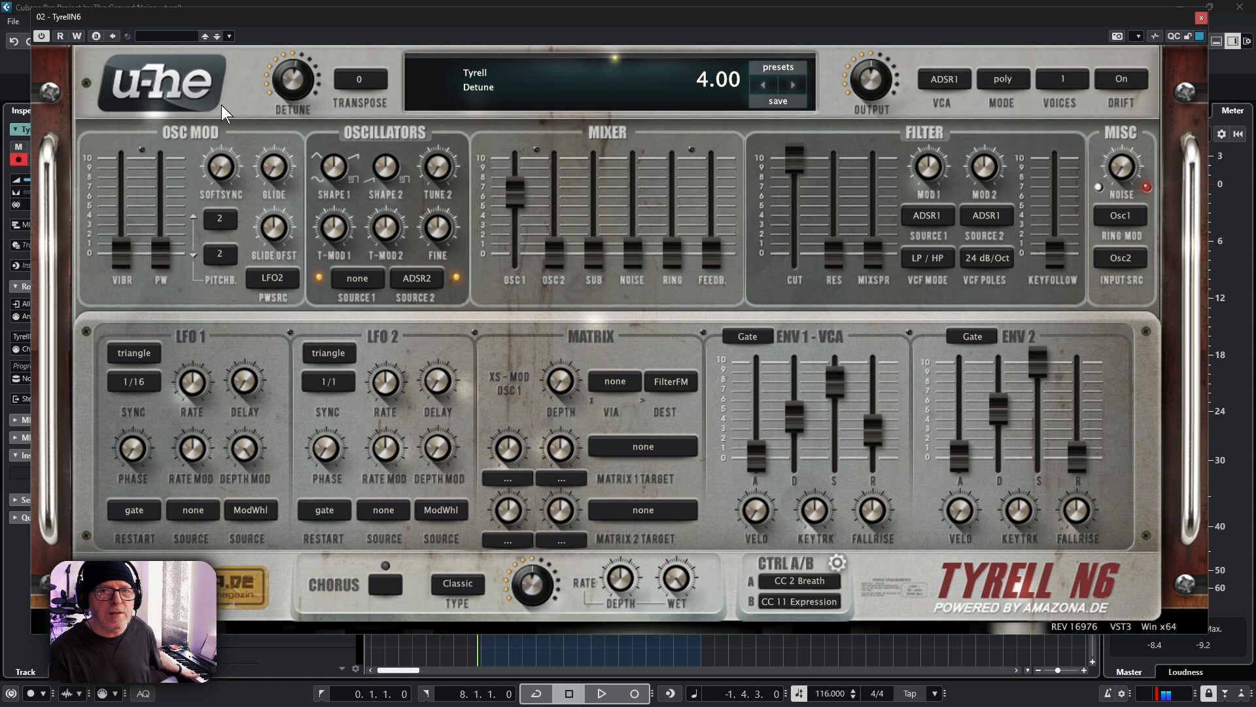
left_click_drag(290, 78, 268, 116)
double_click(283, 85)
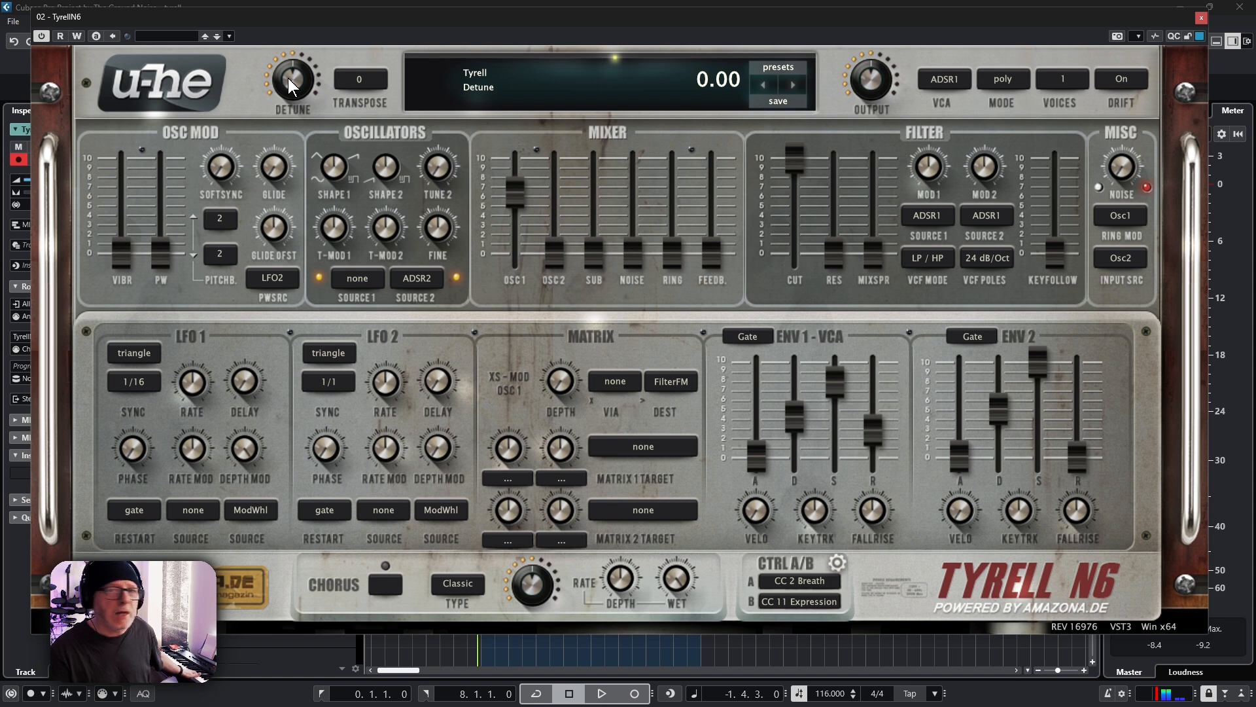
scroll(291, 78, "up", 5)
double_click(292, 84)
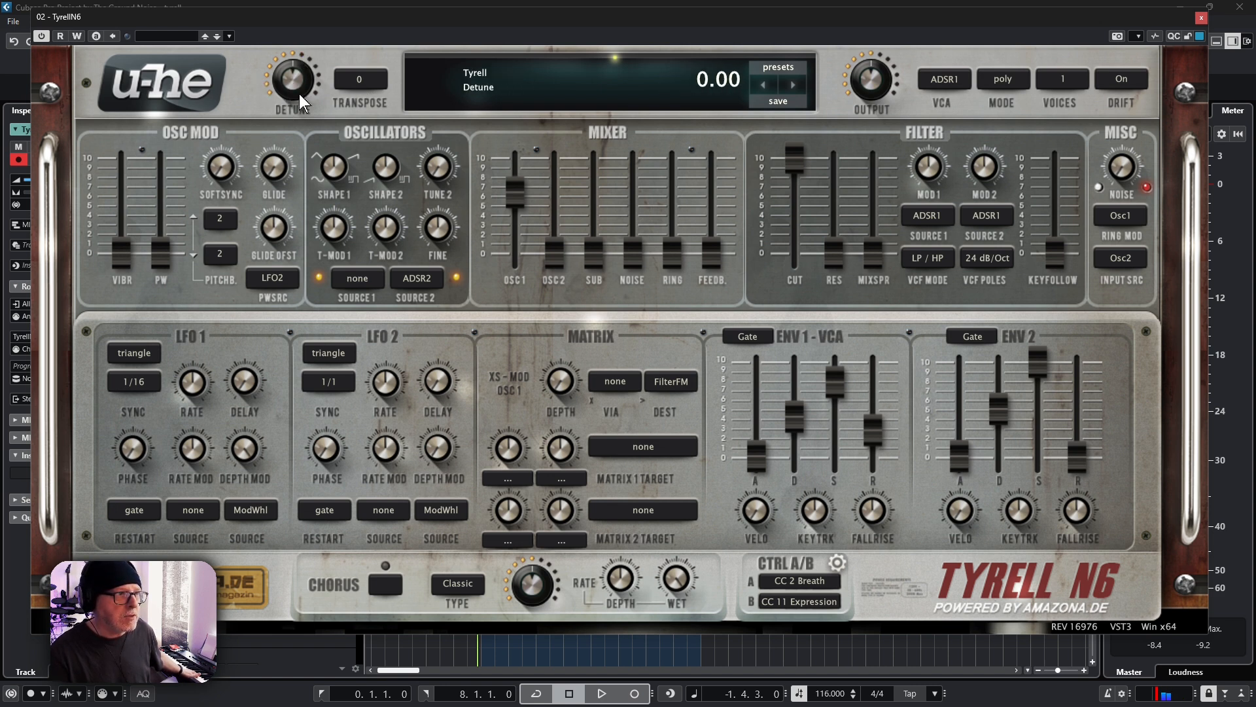
Step: Try a voice stack of 2 with an increased Detune amount
left_click(1063, 78)
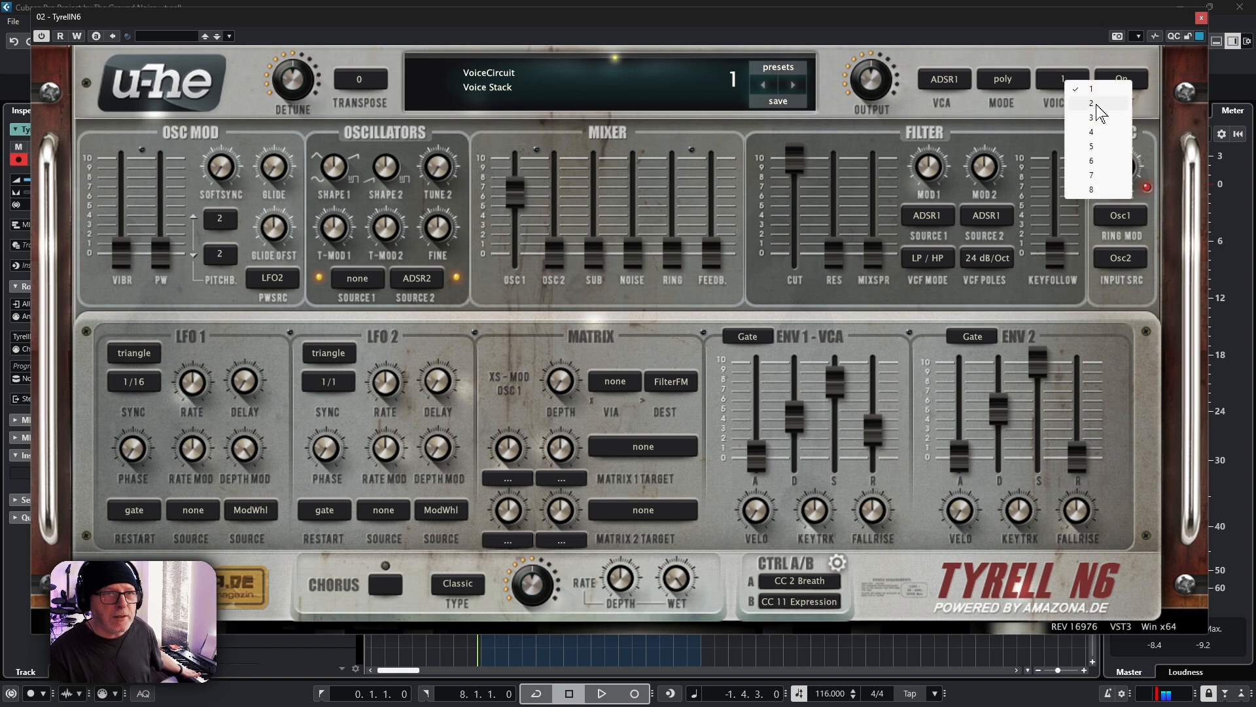
left_click(1087, 103)
mouse_move(295, 86)
left_mouse_down()
mouse_move(299, 97)
mouse_move(316, 55)
mouse_move(308, 70)
left_mouse_up()
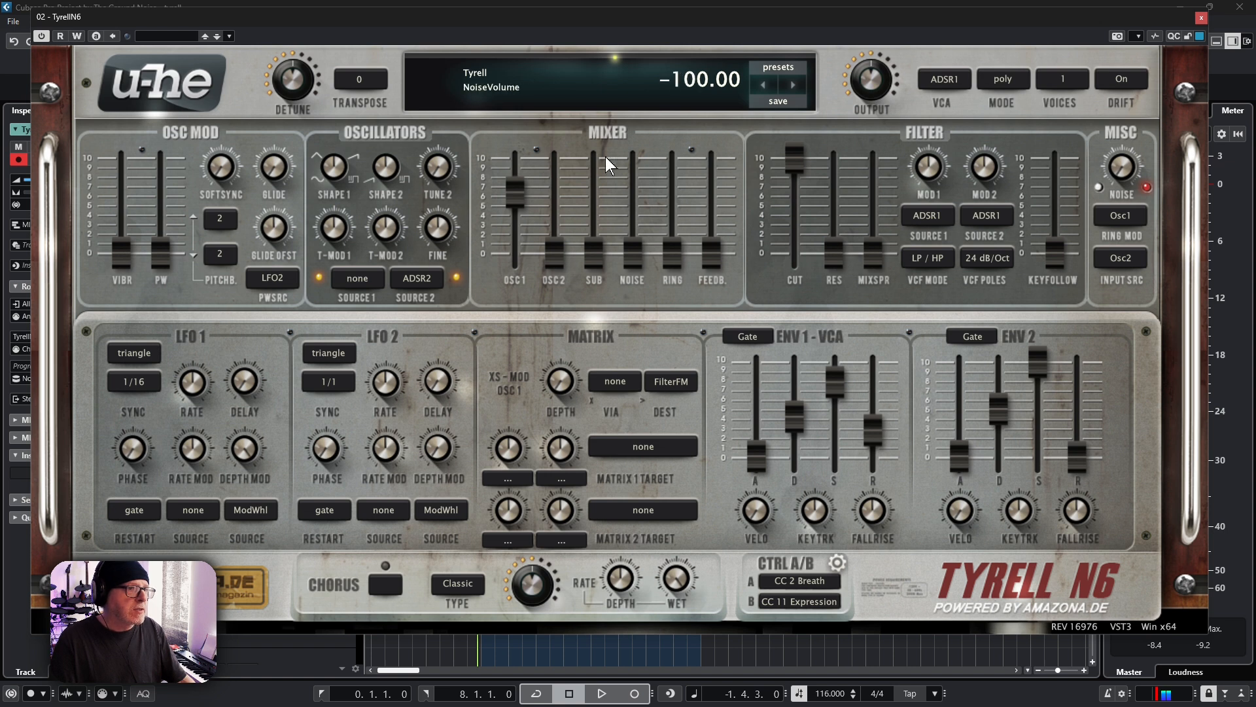
Step: Switch Drift off and back on to demonstrate the setting
left_click(1137, 83)
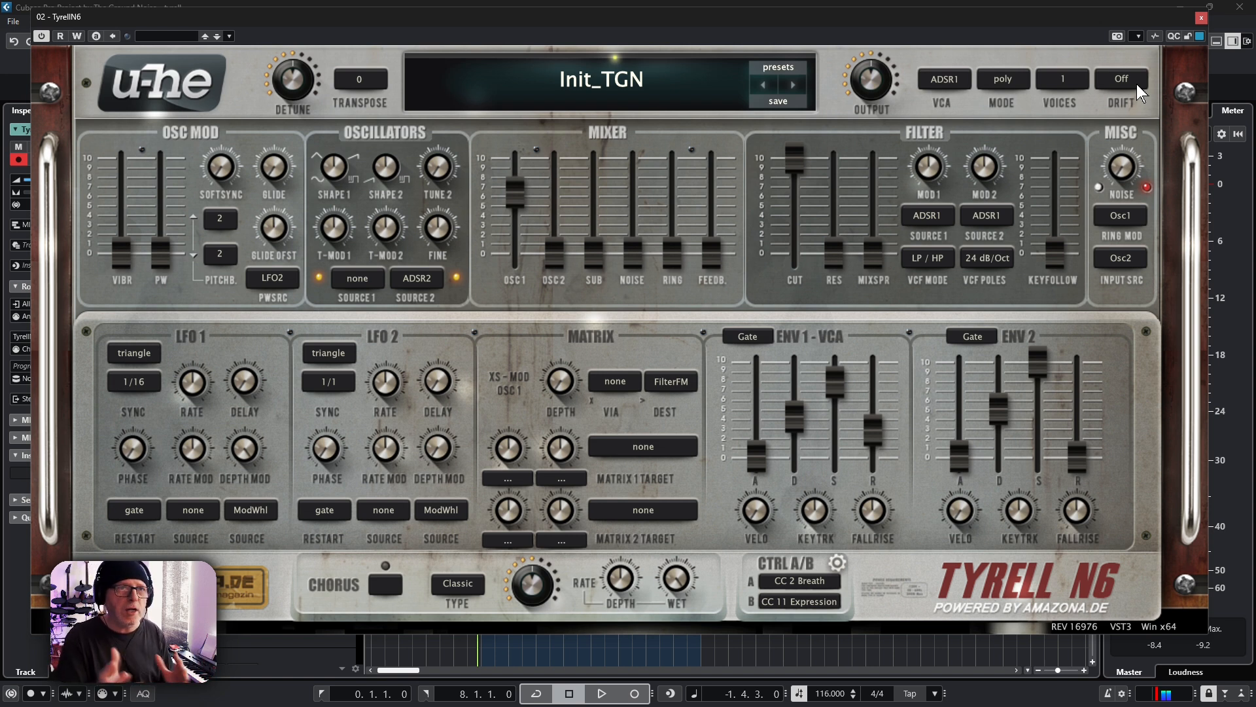
left_click(1137, 84)
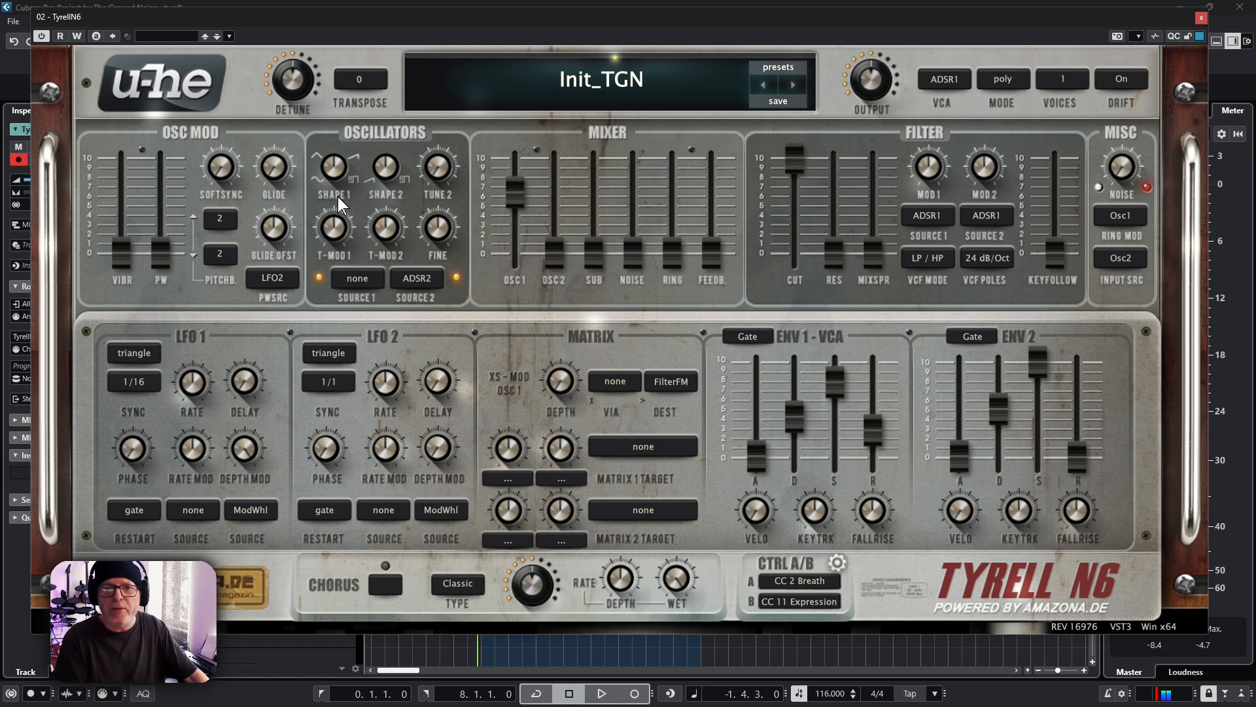
Step: Sweep oscillator 1's waveform shape down and back up, and lower oscillator 2's shape to about 1.14
left_click_drag(329, 165, 297, 206)
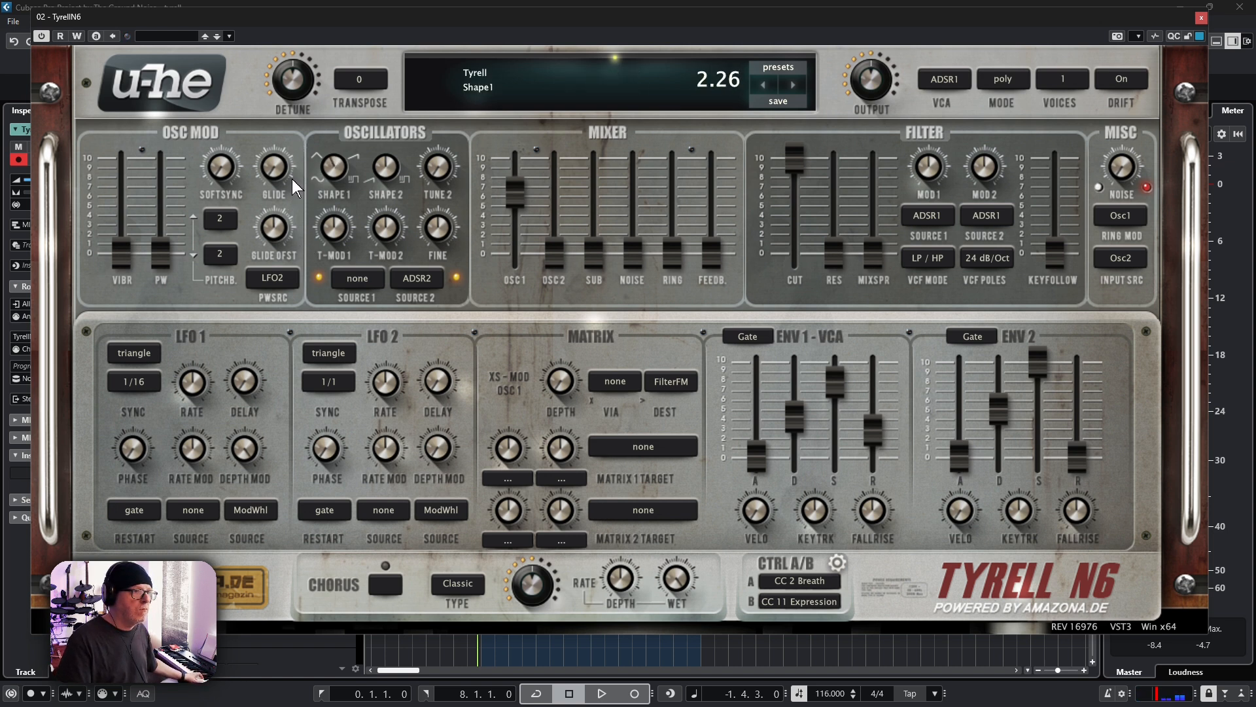
left_click_drag(292, 180, 303, 142)
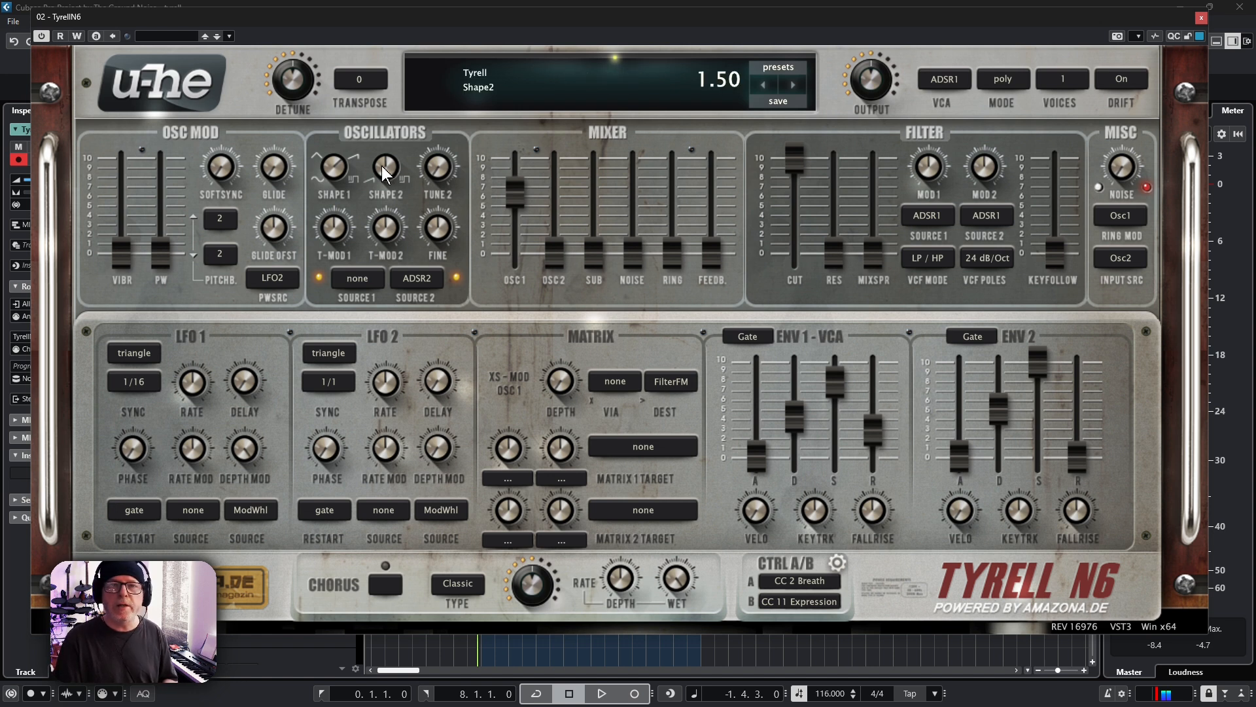
left_click_drag(382, 166, 373, 192)
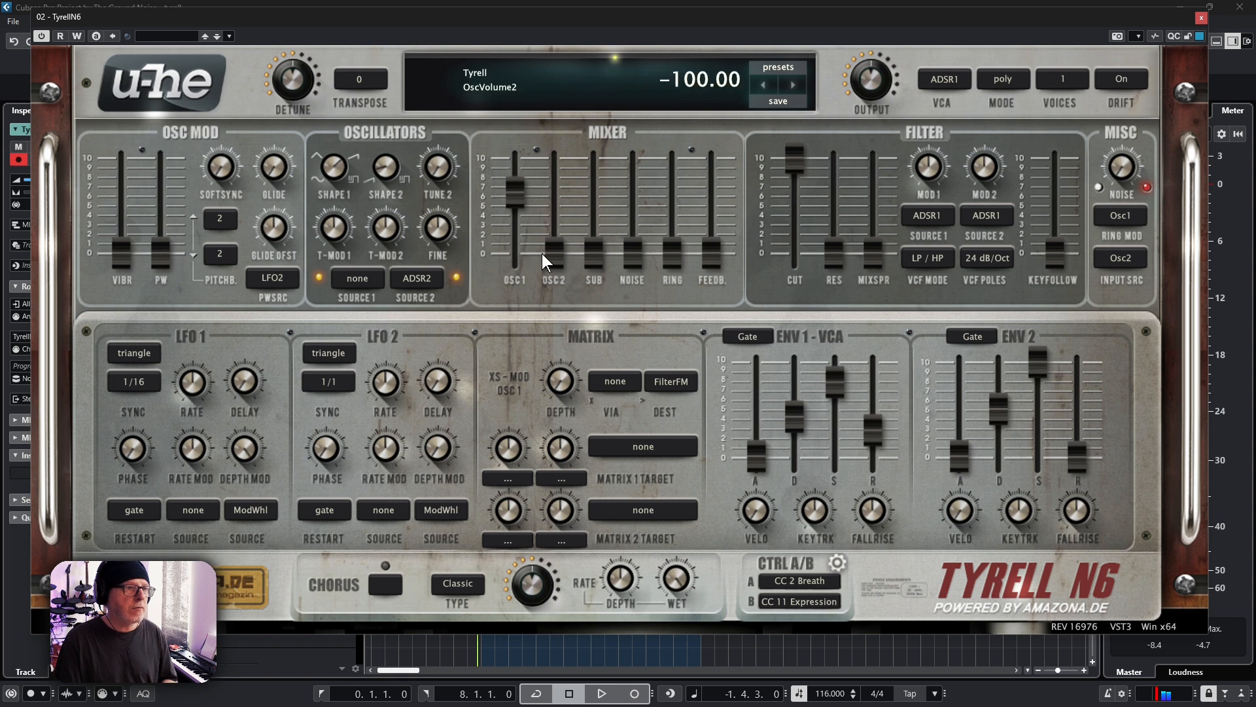
Step: Isolate oscillator 2 by raising its mixer level and muting oscillator 1, and sweep Shape 2 up to about 1.44
left_click_drag(542, 253, 544, 104)
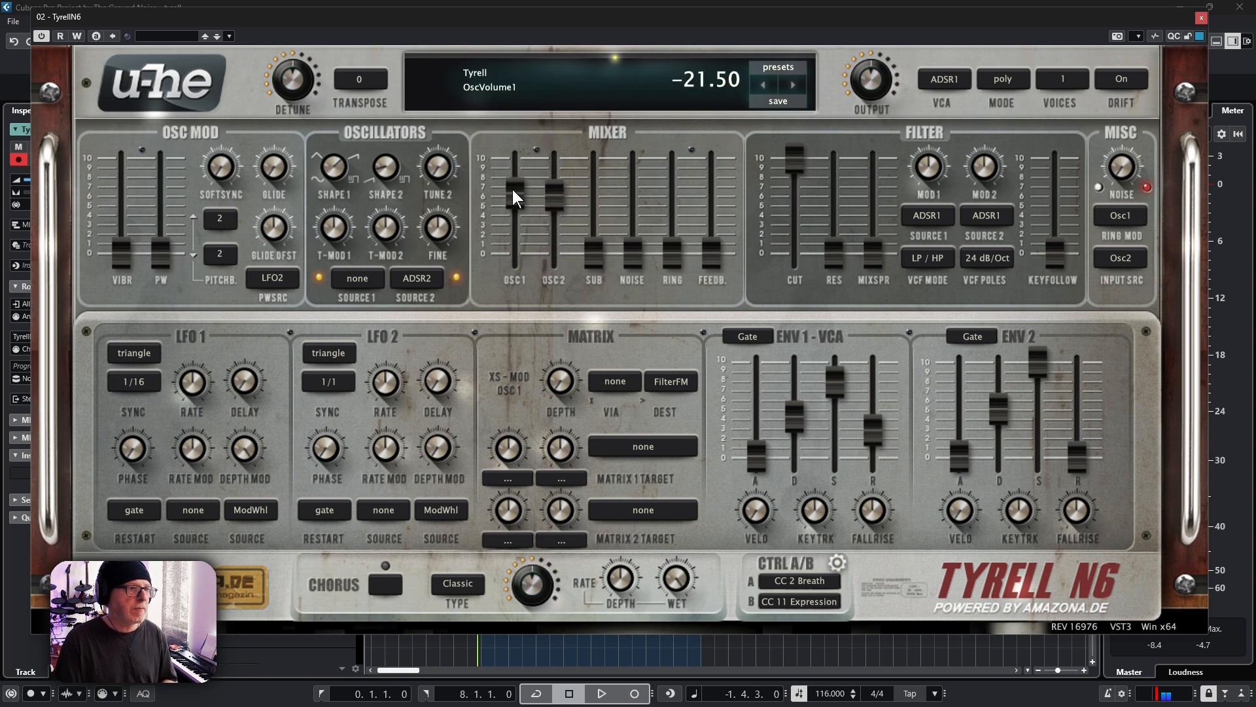
left_click_drag(513, 190, 524, 405)
left_click_drag(556, 200, 560, 190)
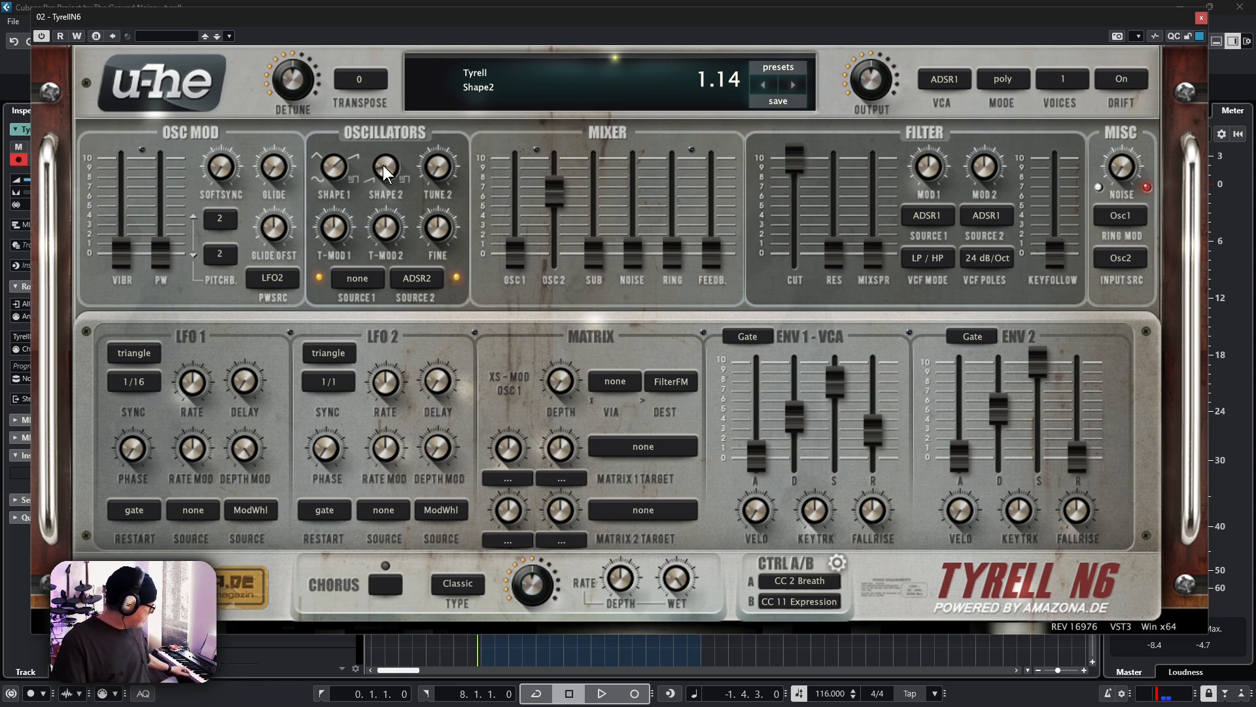
mouse_move(383, 165)
left_mouse_down()
mouse_move(387, 184)
mouse_move(396, 111)
mouse_move(394, 151)
left_mouse_up()
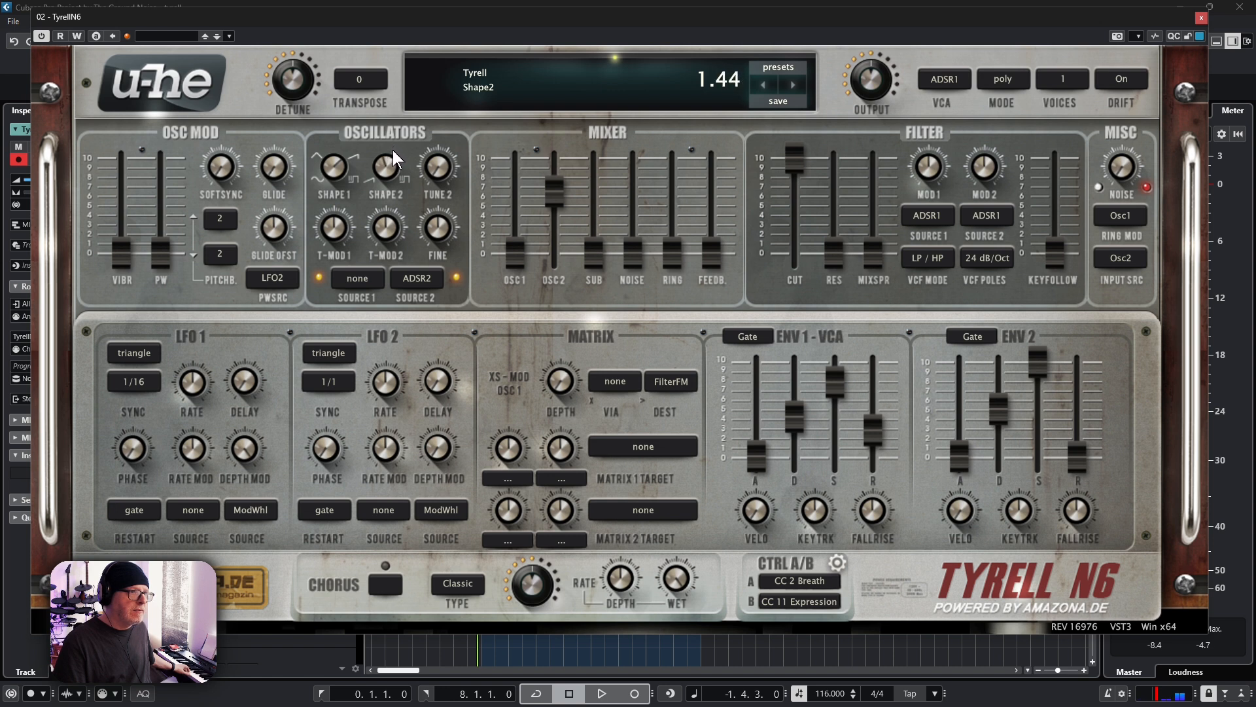
Step: Rebalance the mixer by raising oscillator 1 to about -15.00 and lowering oscillator 2 beneath it
left_click_drag(514, 249, 515, 95)
left_click_drag(554, 175, 548, 250)
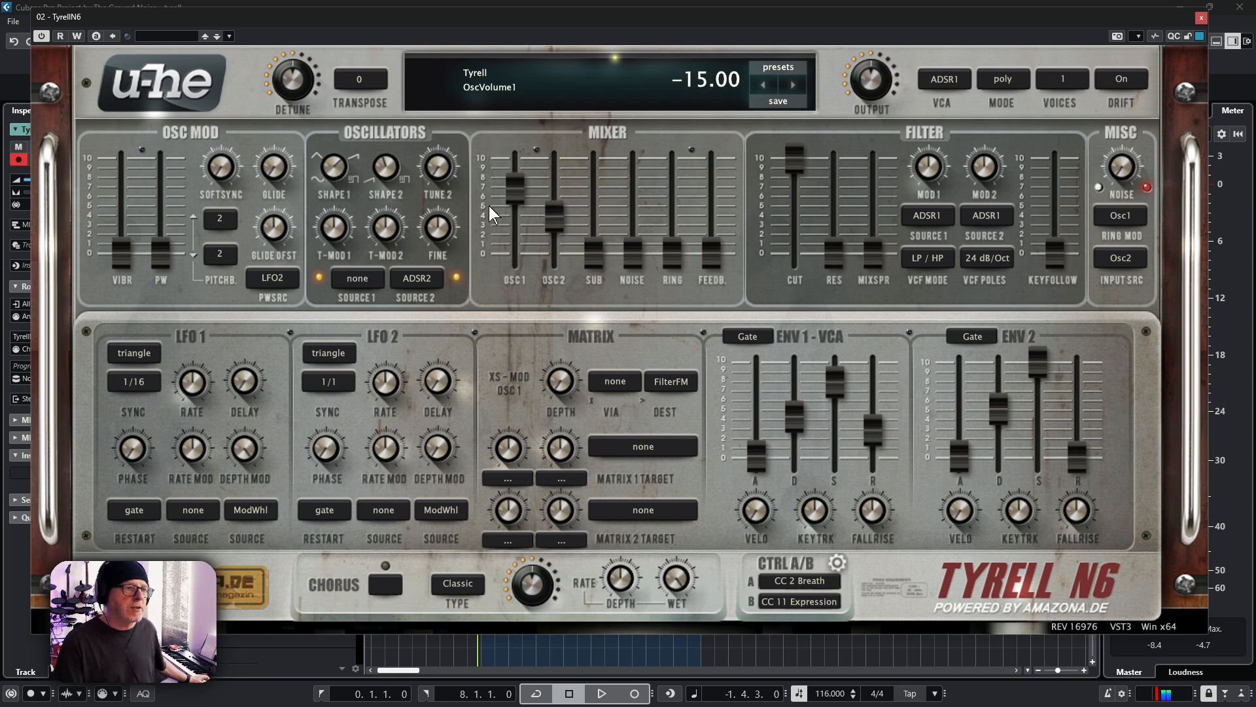
Step: Sweep oscillator 2's coarse tuning, return it to 0.00, and vary its fine tuning
left_click_drag(437, 168, 443, 133)
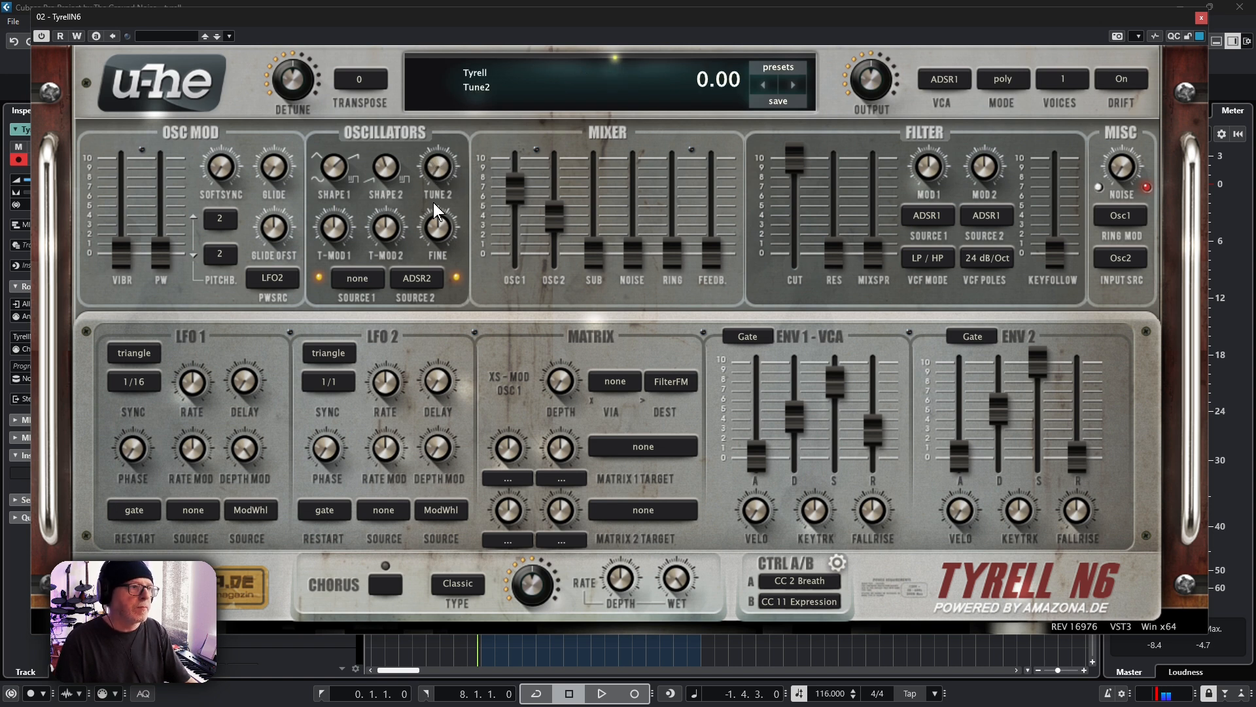
mouse_move(439, 260)
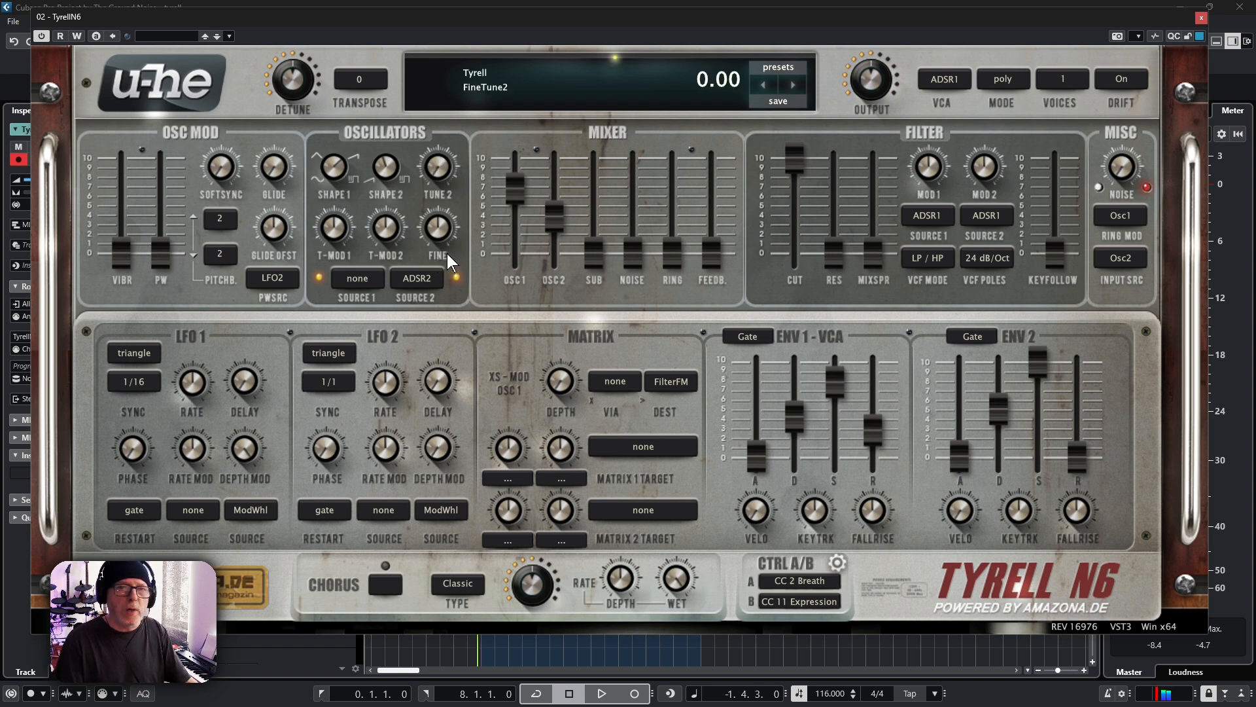
mouse_move(398, 185)
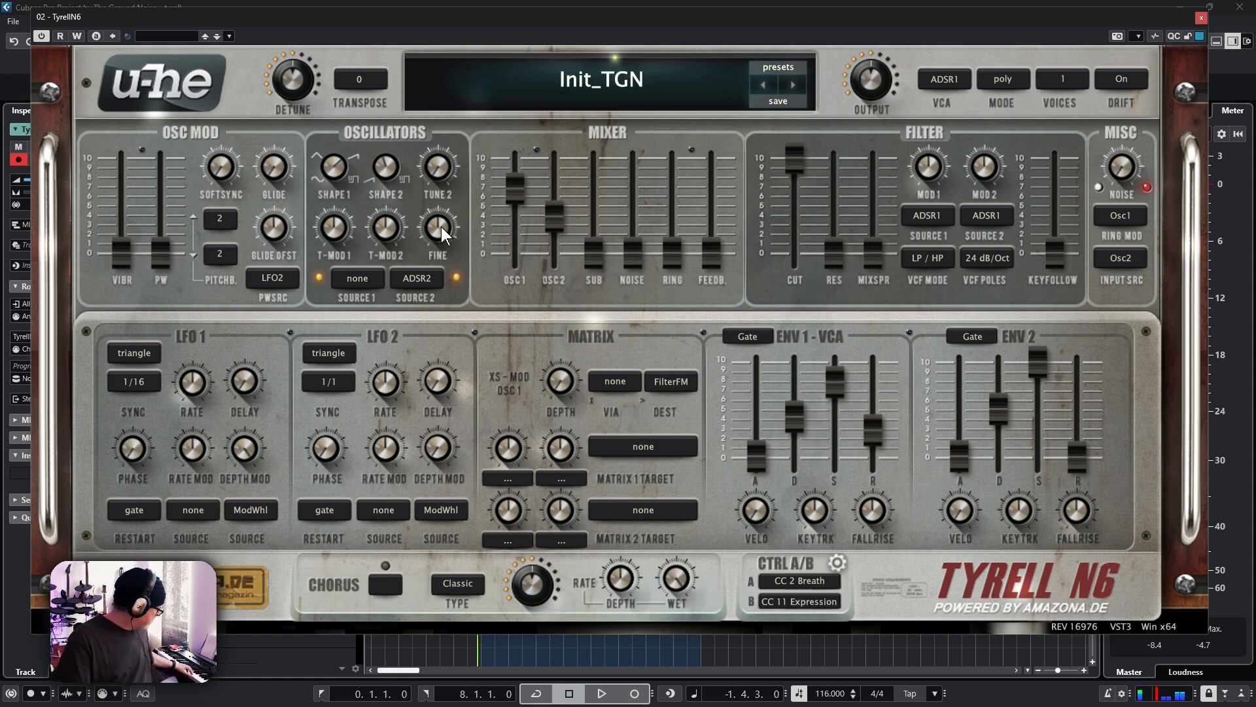
left_click_drag(441, 227, 451, 210)
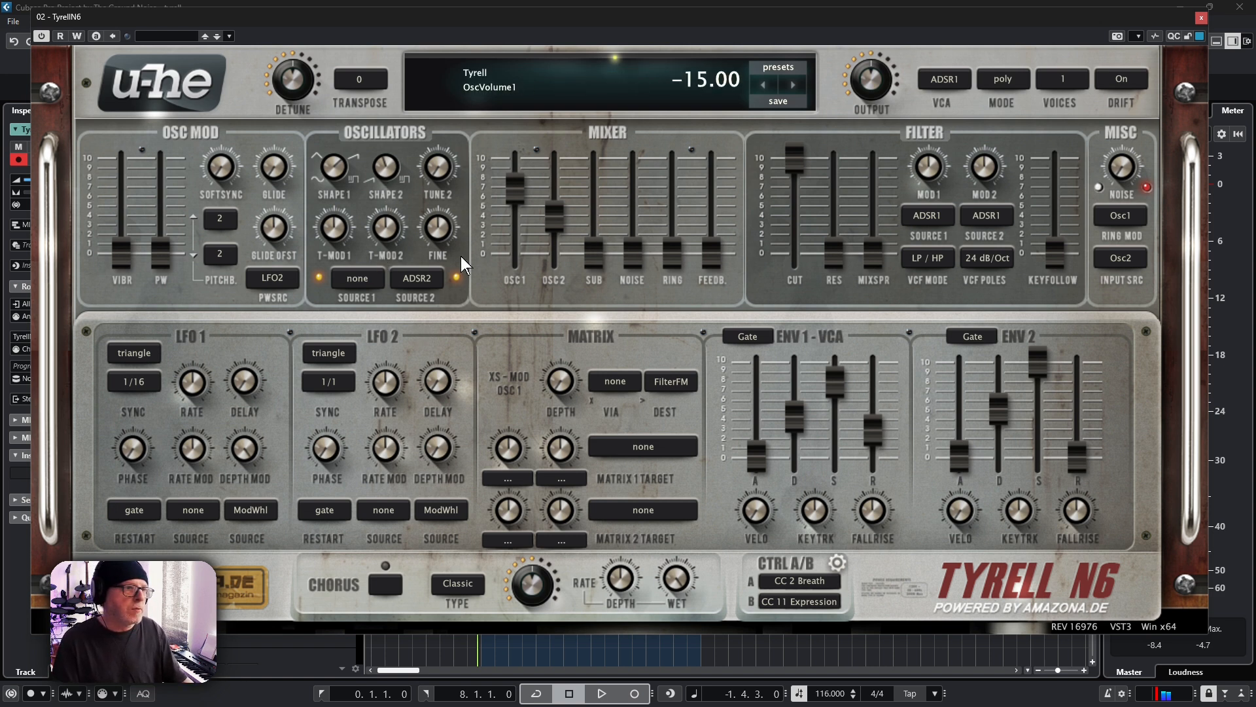
Step: Set oscillator 2's tune modulation depth to 4.40, then reshape envelope 2 with a slower attack, lower sustain and release of 70.40
left_click_drag(388, 227, 399, 202)
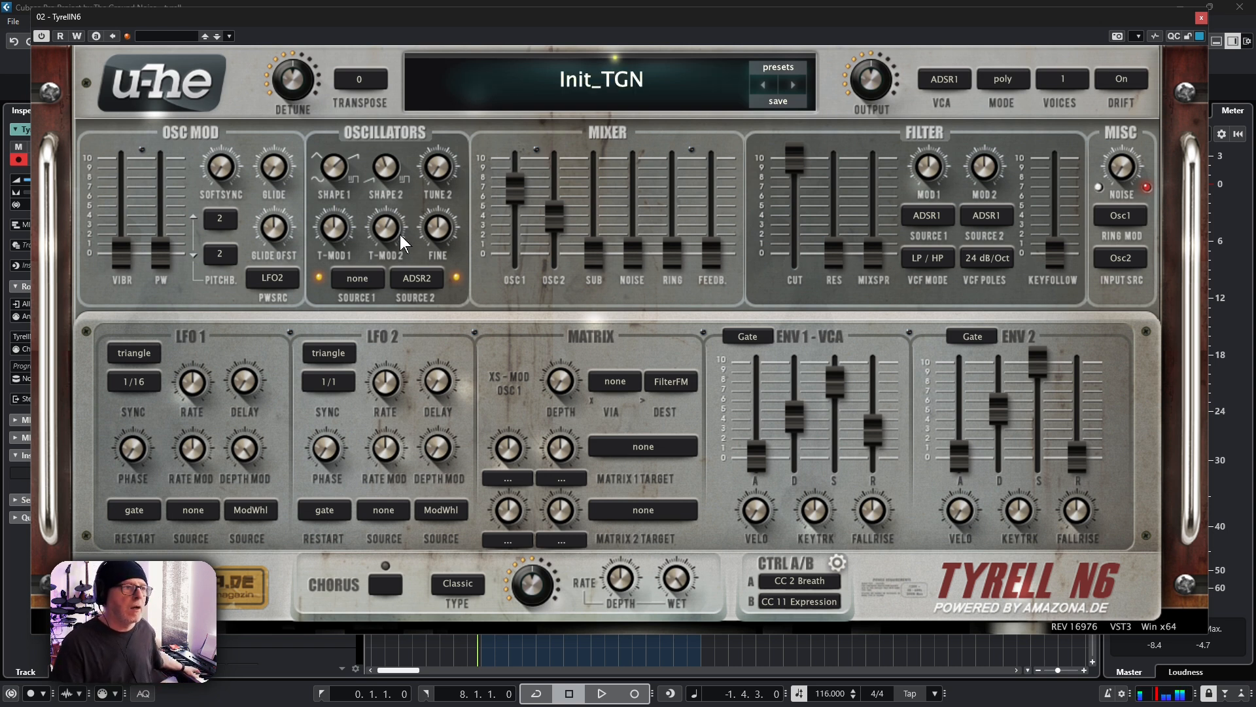
mouse_move(400, 235)
left_mouse_down()
mouse_move(390, 250)
mouse_move(394, 233)
left_mouse_up()
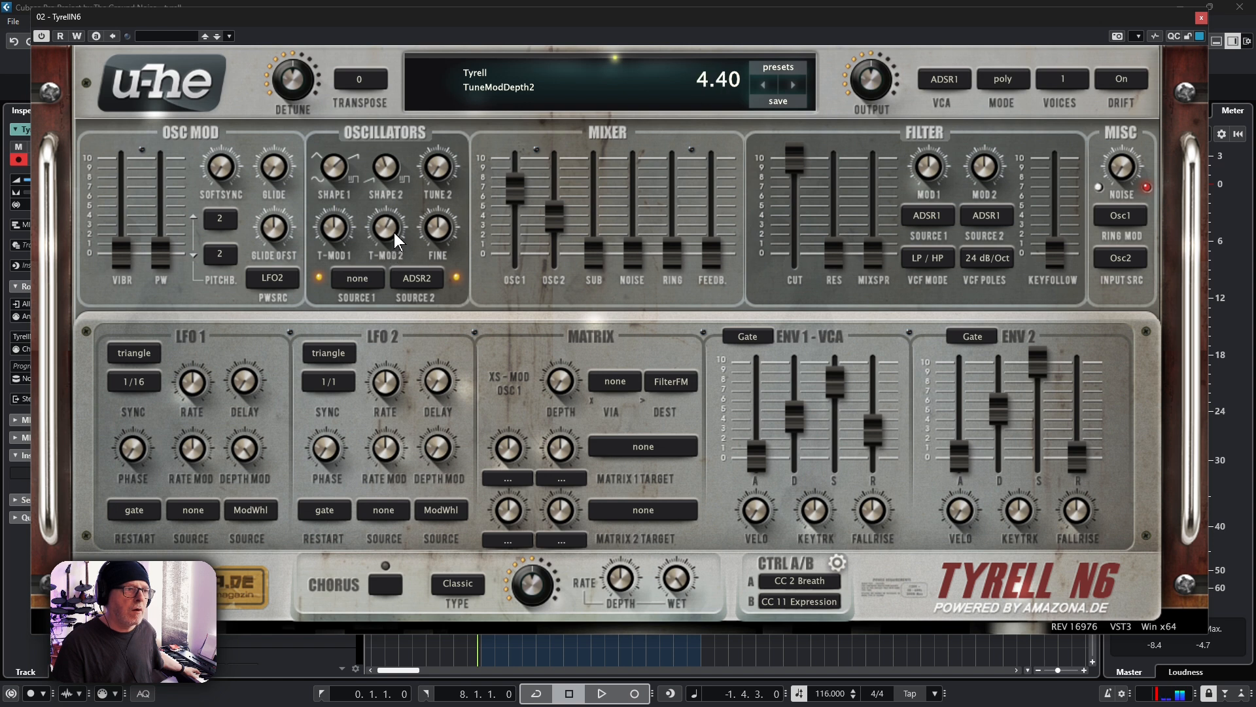
left_click_drag(959, 464, 975, 293)
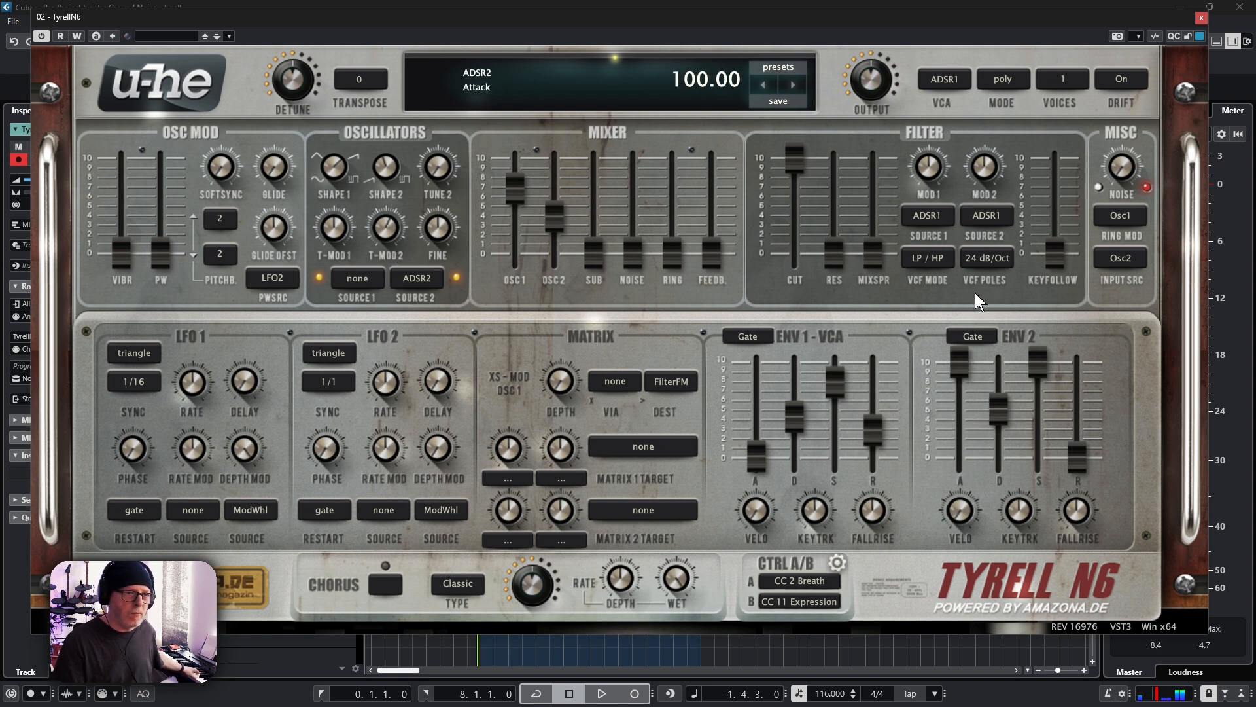
left_click_drag(1037, 364, 1077, 390)
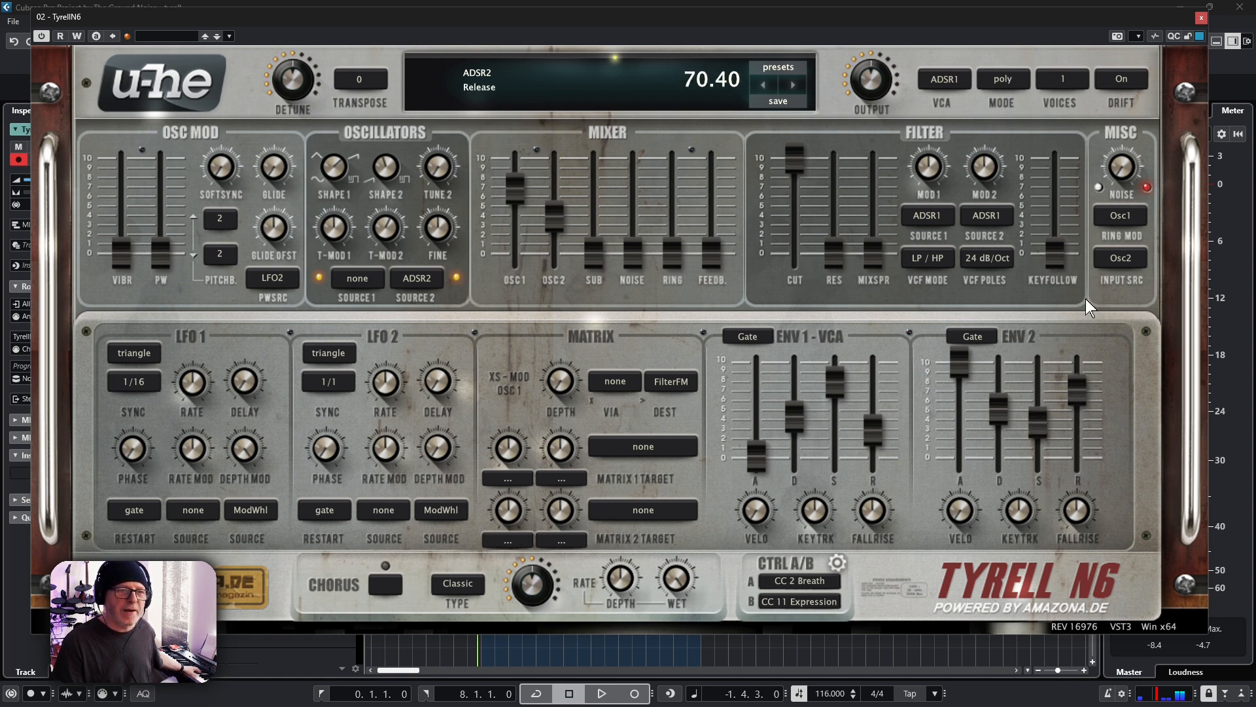
left_click_drag(959, 358, 959, 386)
Step: Sweep envelope 1's release up to about 77.07 and back down, and shorten envelope 2's release
left_click_drag(873, 427, 889, 325)
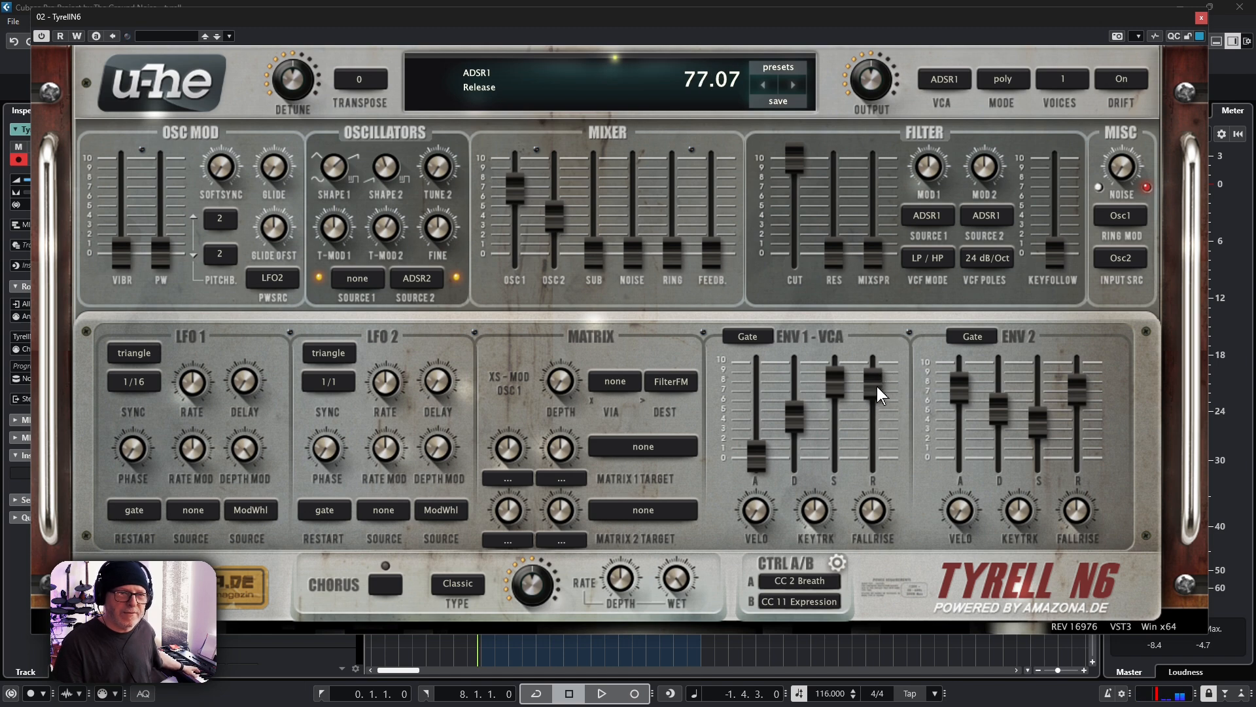
left_click_drag(877, 386, 869, 490)
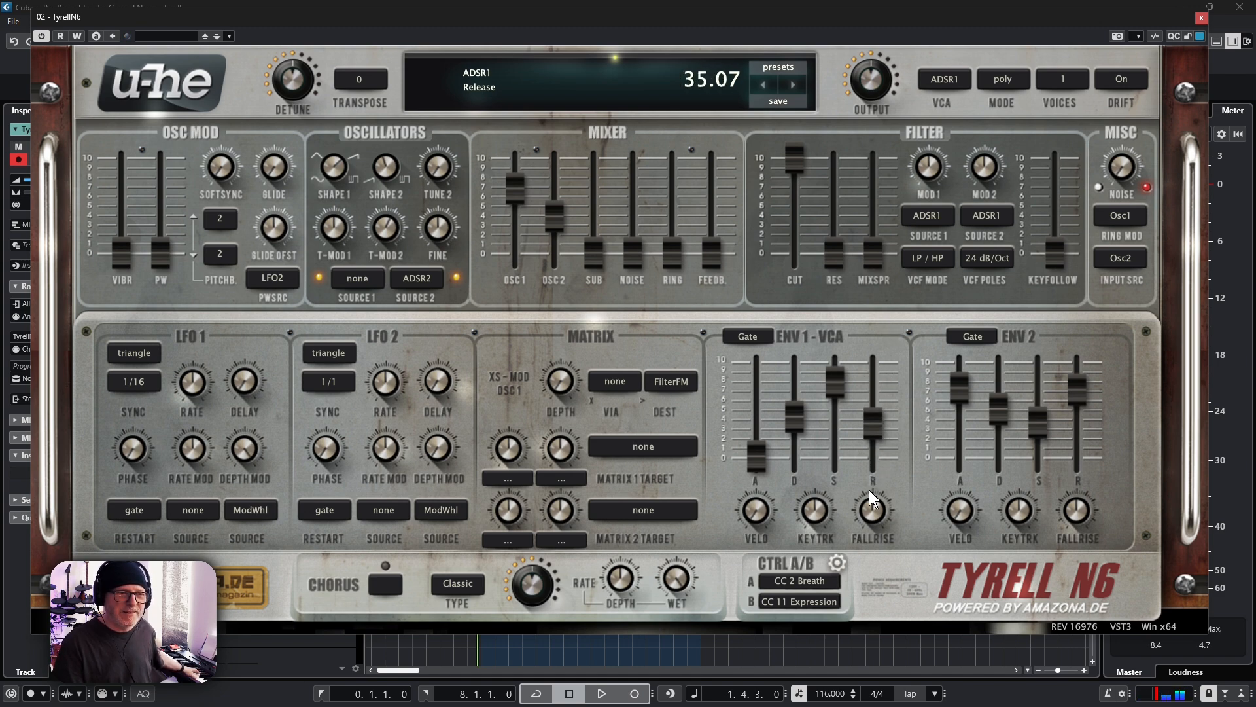
left_click_drag(1072, 399, 1081, 422)
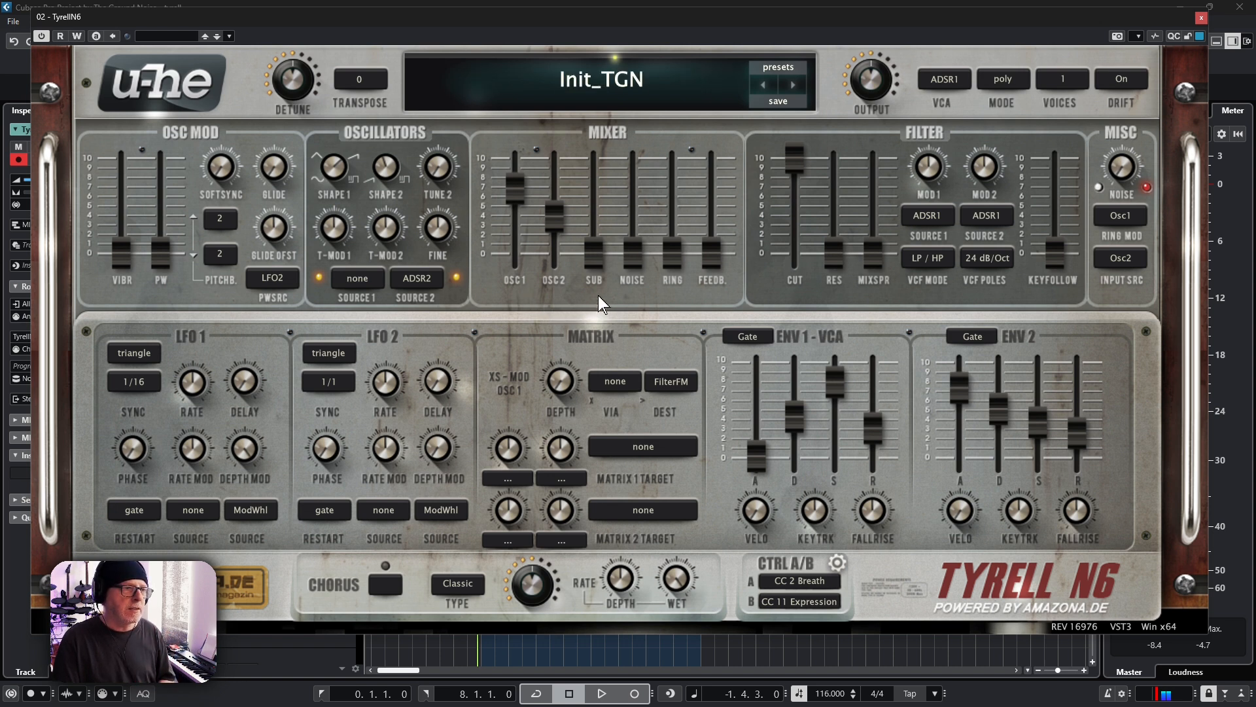
Step: Isolate the sub oscillator by lowering oscillators 1 and 2 to -100.00 in the mixer, and sweep the sub level
left_click_drag(592, 252, 592, 317)
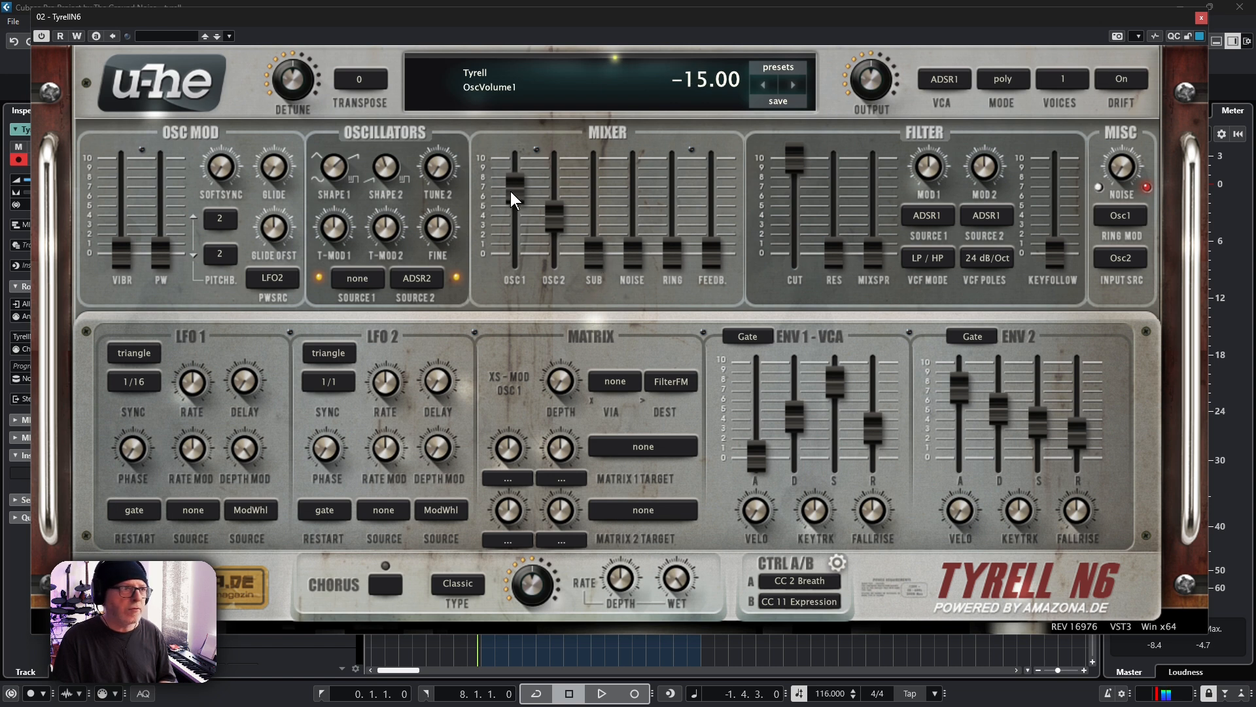
left_click_drag(510, 192, 509, 368)
left_click_drag(563, 219, 558, 339)
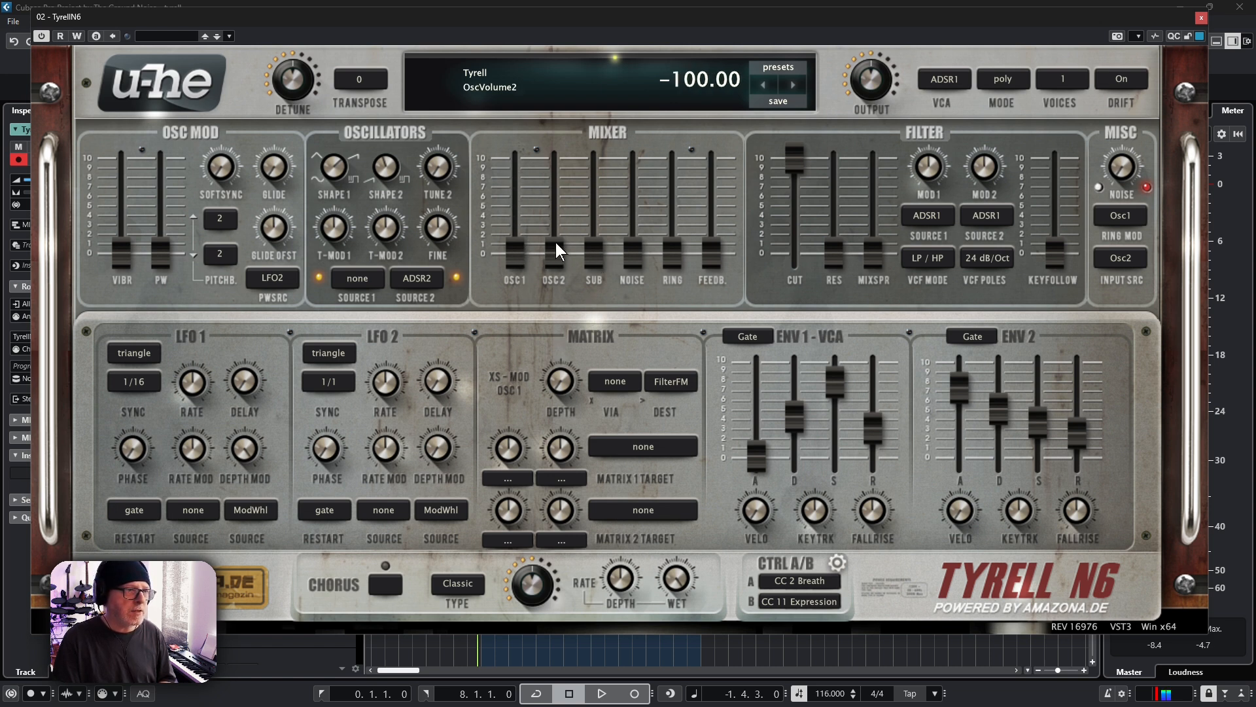
left_click_drag(590, 255, 590, 281)
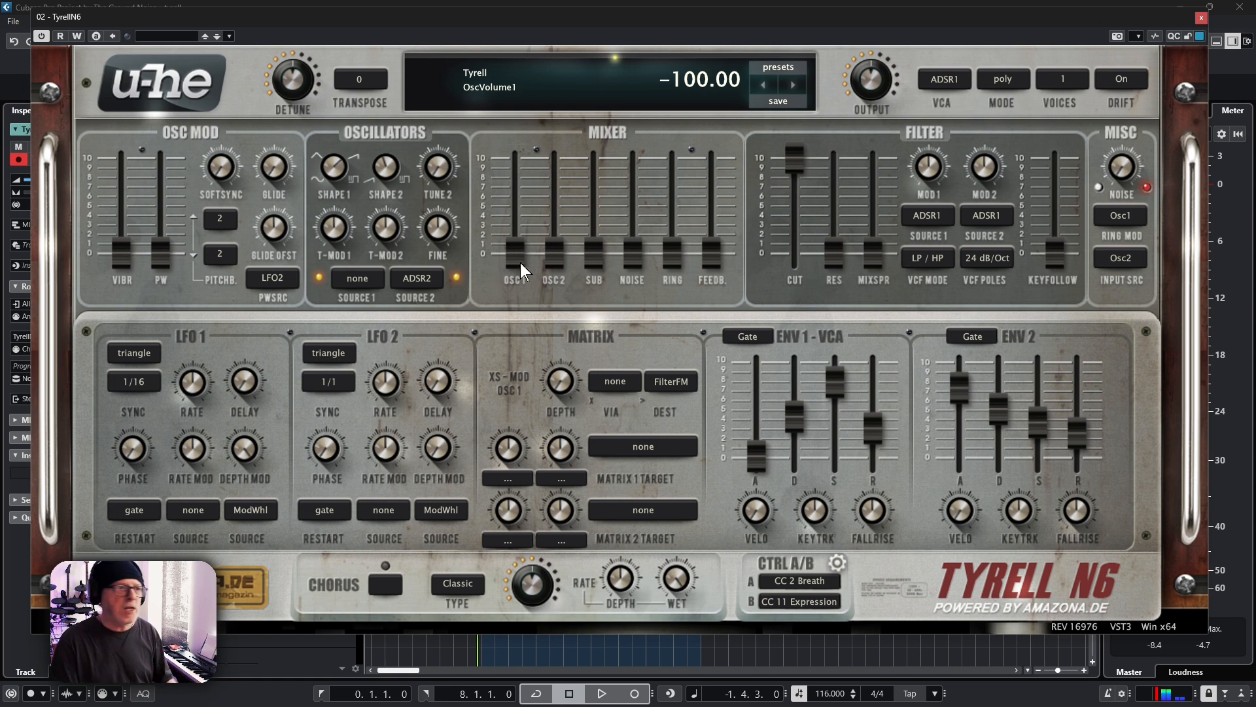
Step: Bring oscillators 1 and 2 back up in the mixer and sweep the sub oscillator level beneath them
left_click_drag(521, 262, 524, 98)
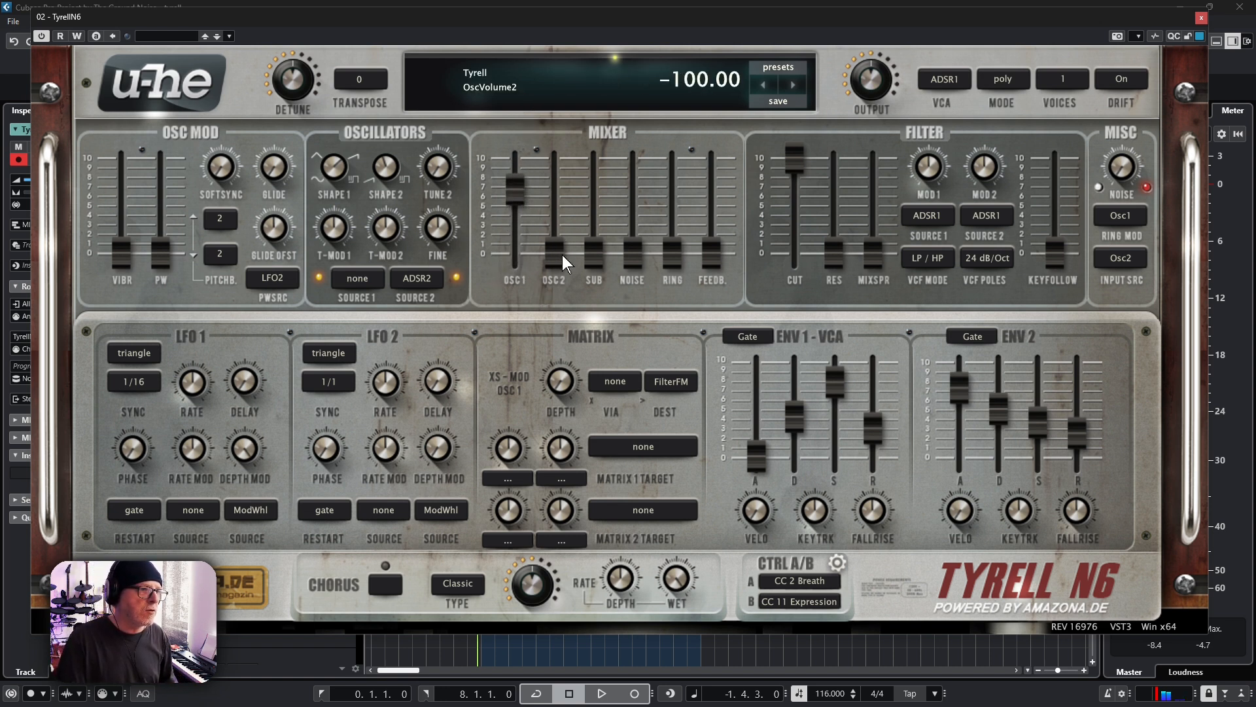
left_click_drag(562, 255, 566, 118)
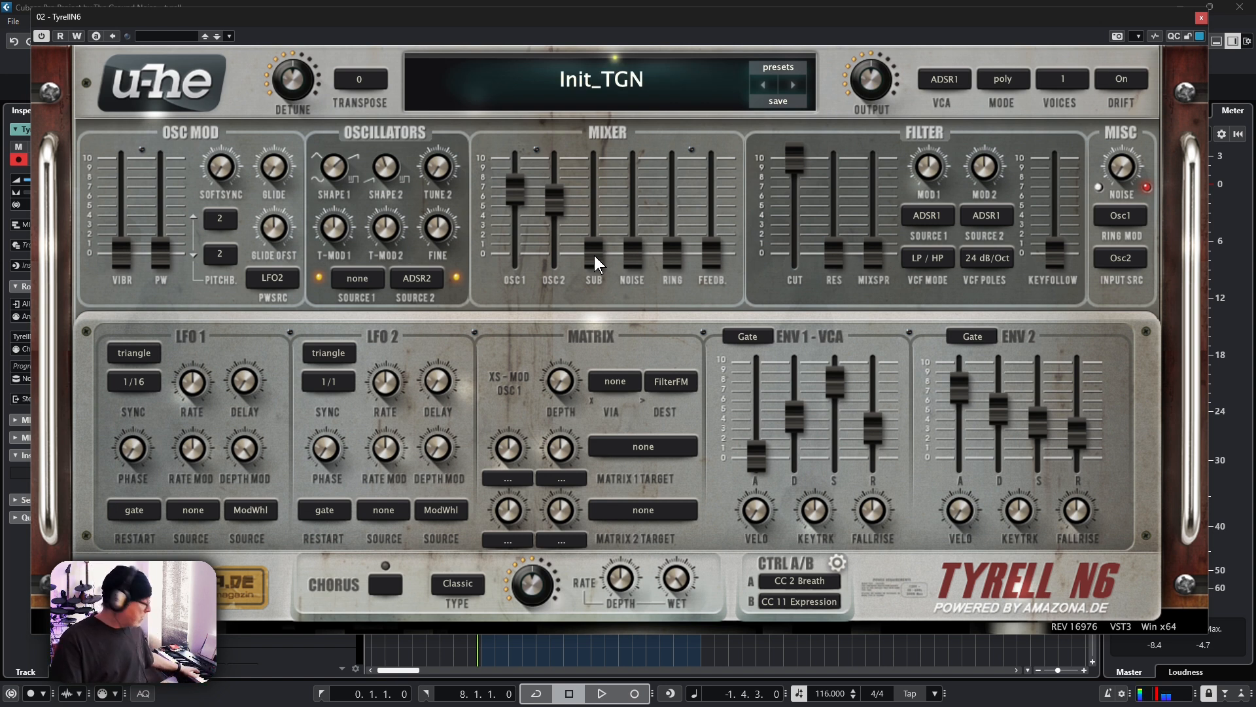
left_click_drag(594, 255, 587, 290)
Step: Mute oscillators 1 and 2 in the mixer and raise the noise volume to 25.00
left_click_drag(555, 195, 555, 309)
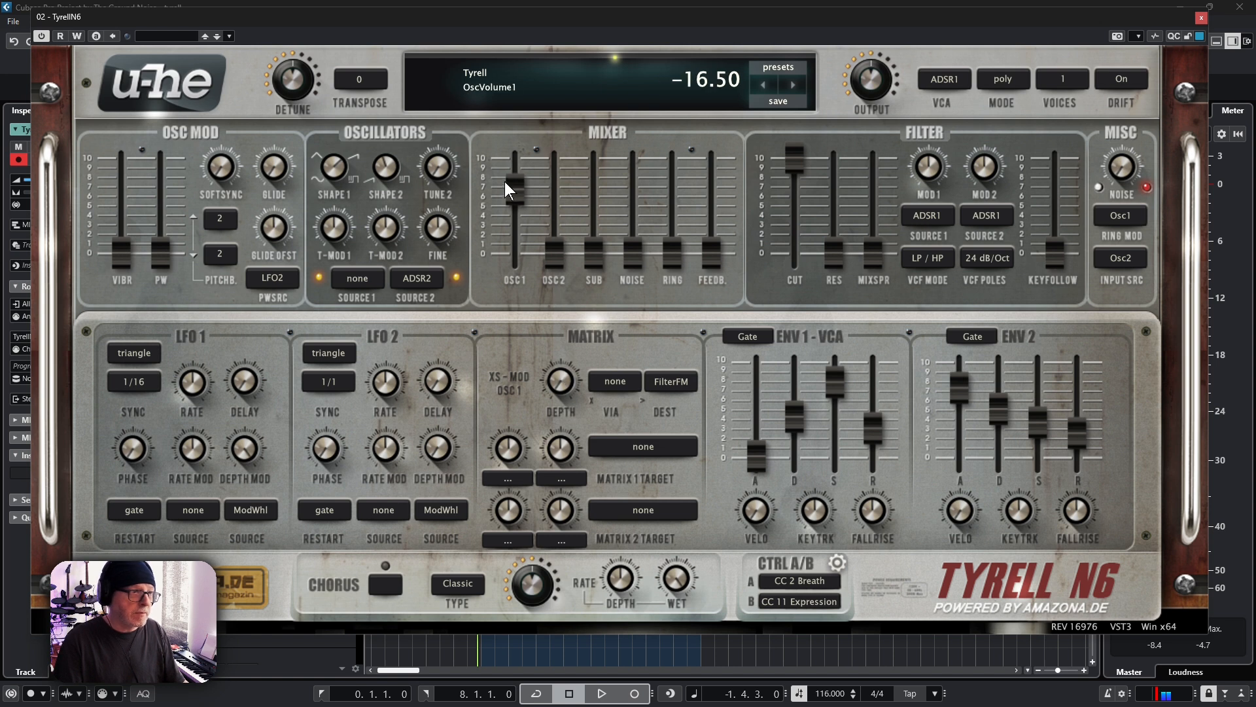
left_click_drag(505, 182, 545, 337)
left_click_drag(630, 251, 611, 27)
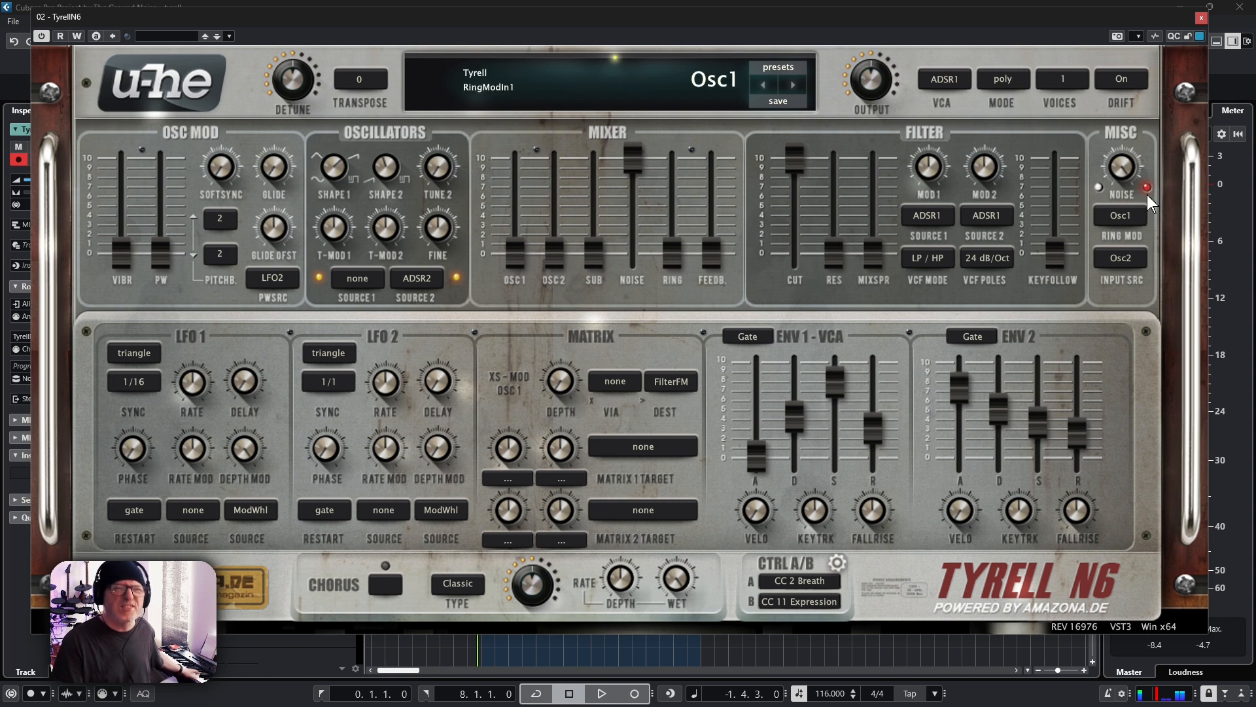
Step: Sweep the noise colour repeatedly and reduce the noise volume in the mixer
left_click_drag(1114, 162, 1111, 217)
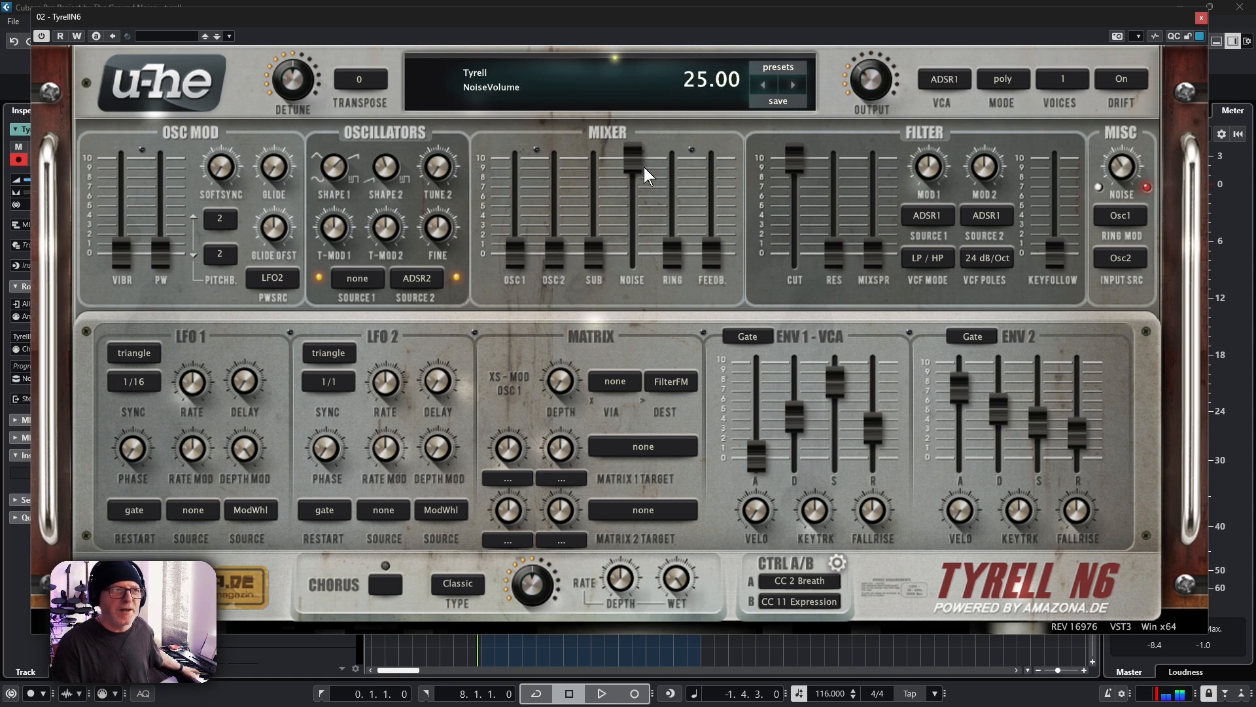
left_click_drag(644, 168, 635, 233)
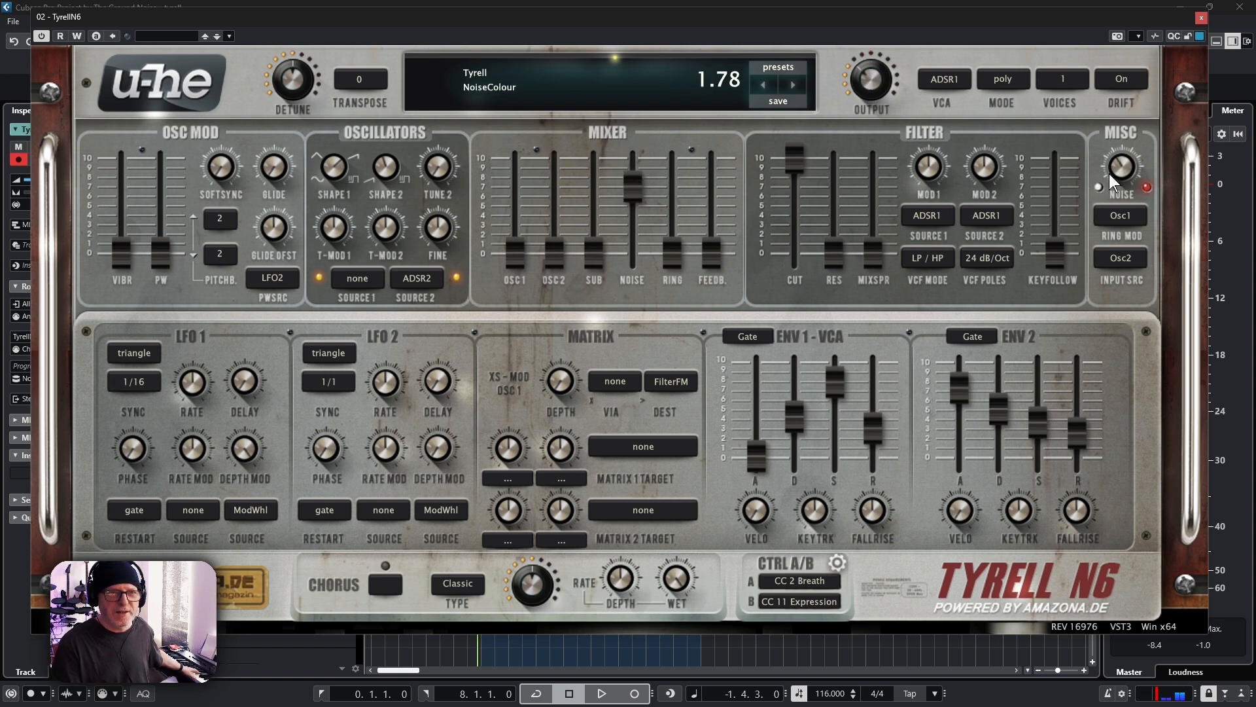
left_click_drag(1122, 163, 1123, 166)
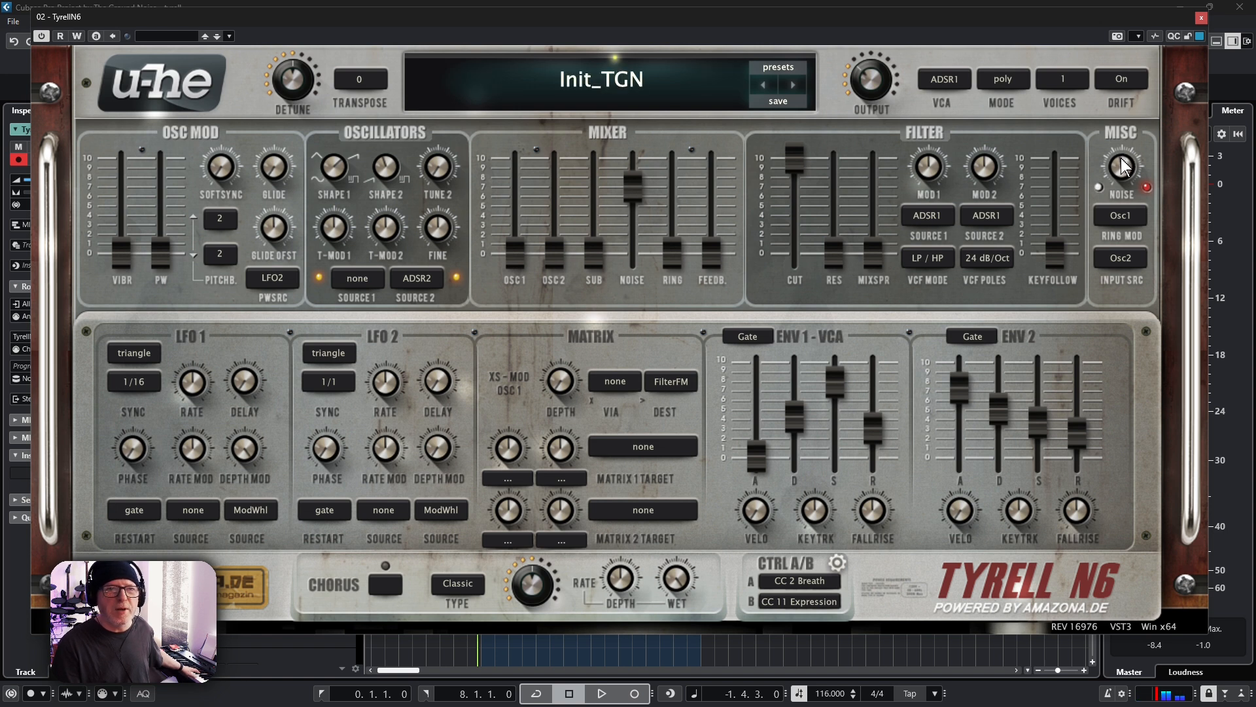
left_click_drag(1122, 163, 1112, 202)
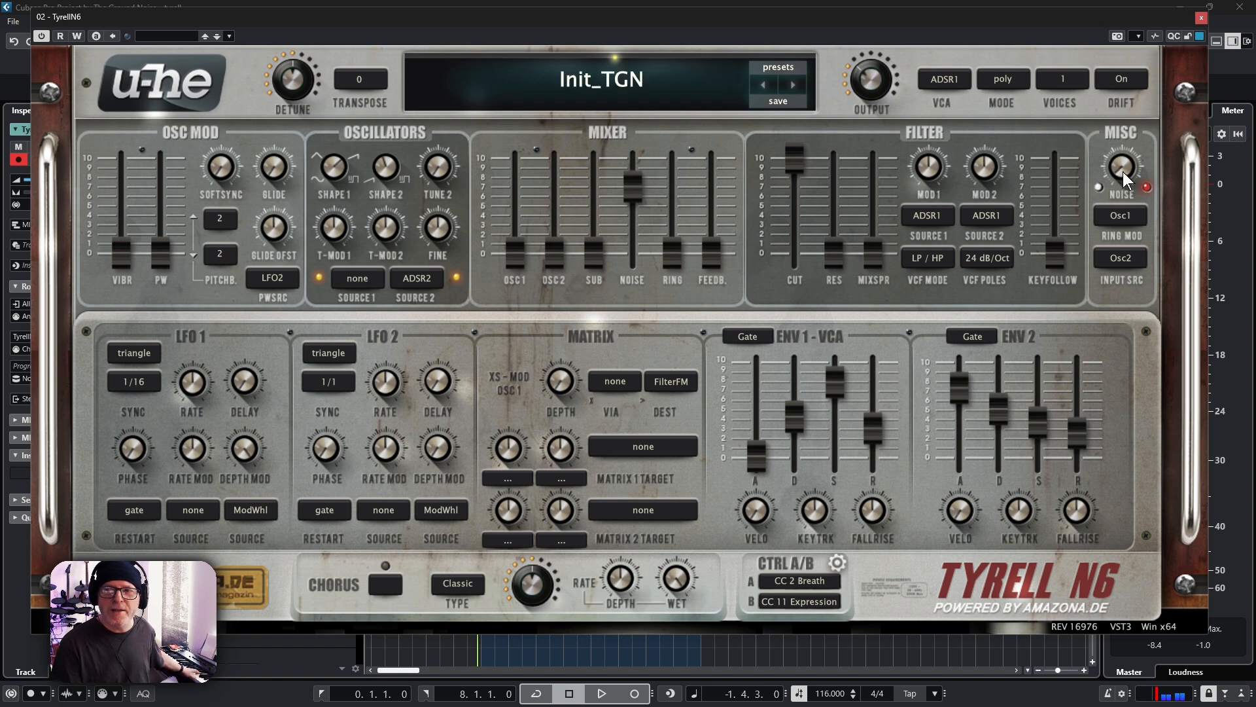
left_click_drag(1123, 174, 1116, 203)
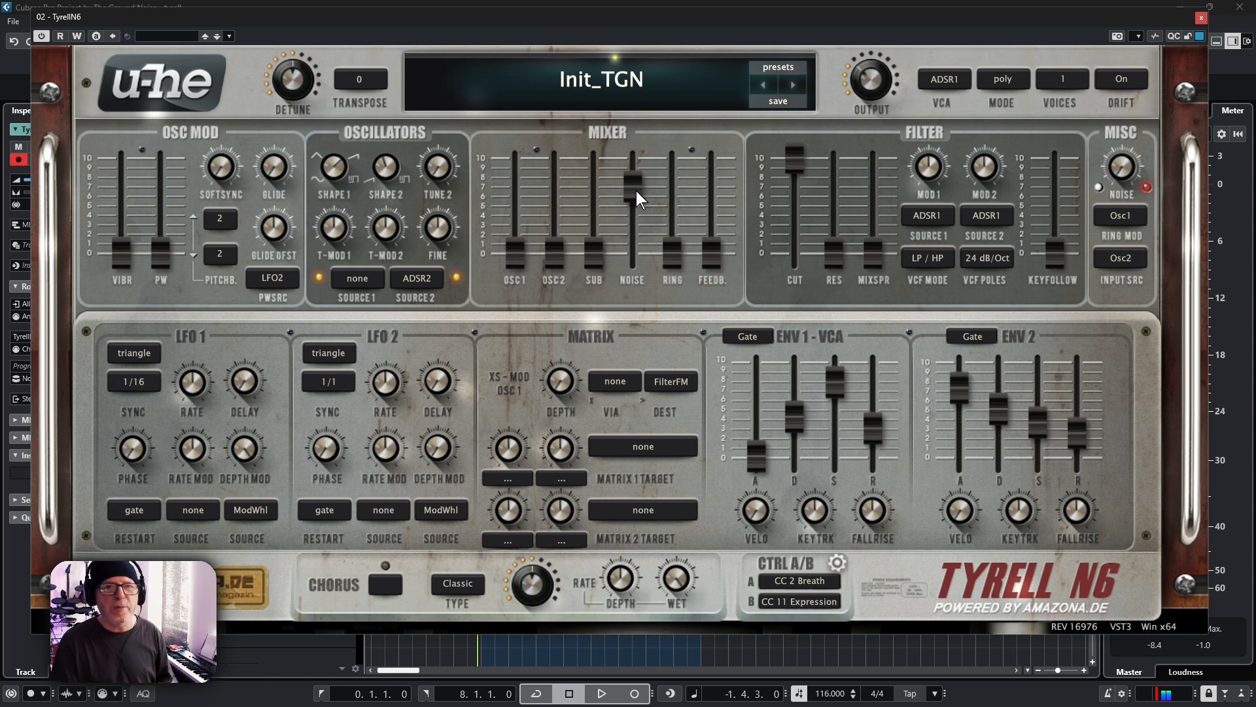
Step: Replace the noise with oscillators 1 and 2 at moderate mixer levels, and sweep the ring modulator level
left_click_drag(636, 191, 633, 252)
left_click_drag(519, 252, 534, 55)
mouse_move(518, 177)
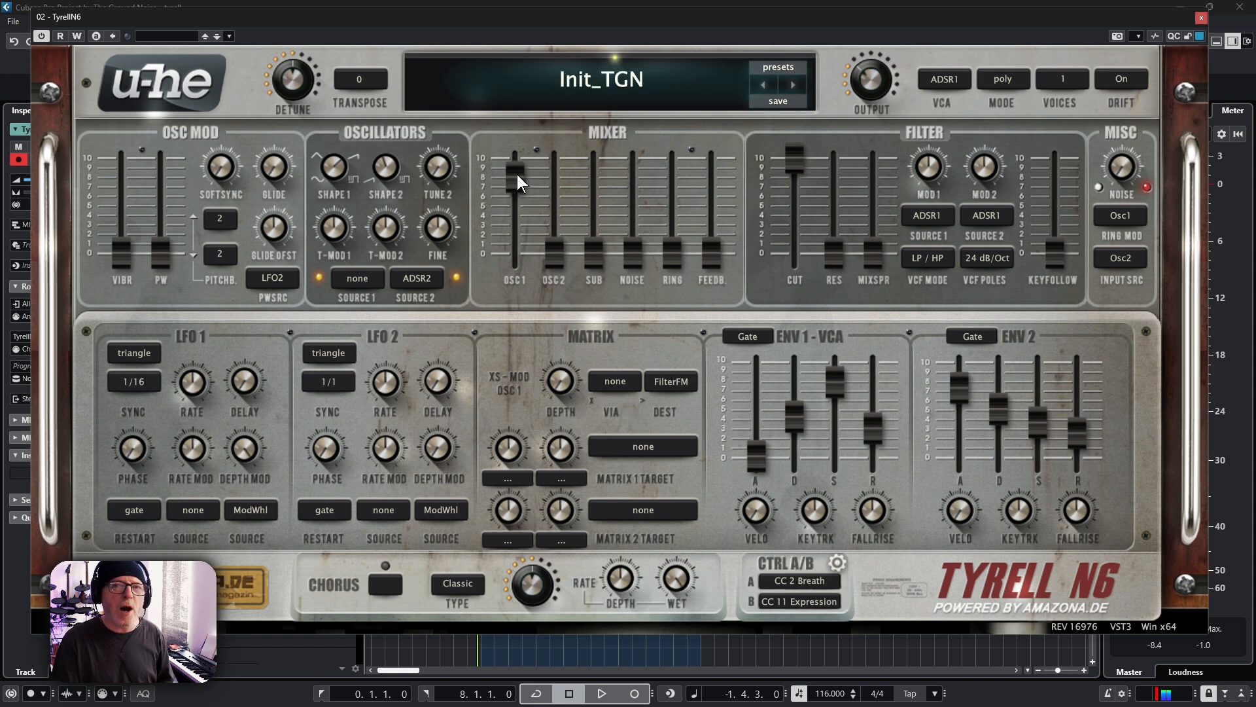
mouse_move(517, 174)
left_mouse_down()
mouse_move(525, 132)
mouse_move(543, 119)
mouse_move(517, 220)
mouse_move(514, 203)
mouse_move(524, 187)
mouse_move(513, 301)
mouse_move(518, 159)
mouse_move(506, 224)
mouse_move(526, 120)
mouse_move(517, 194)
left_mouse_up()
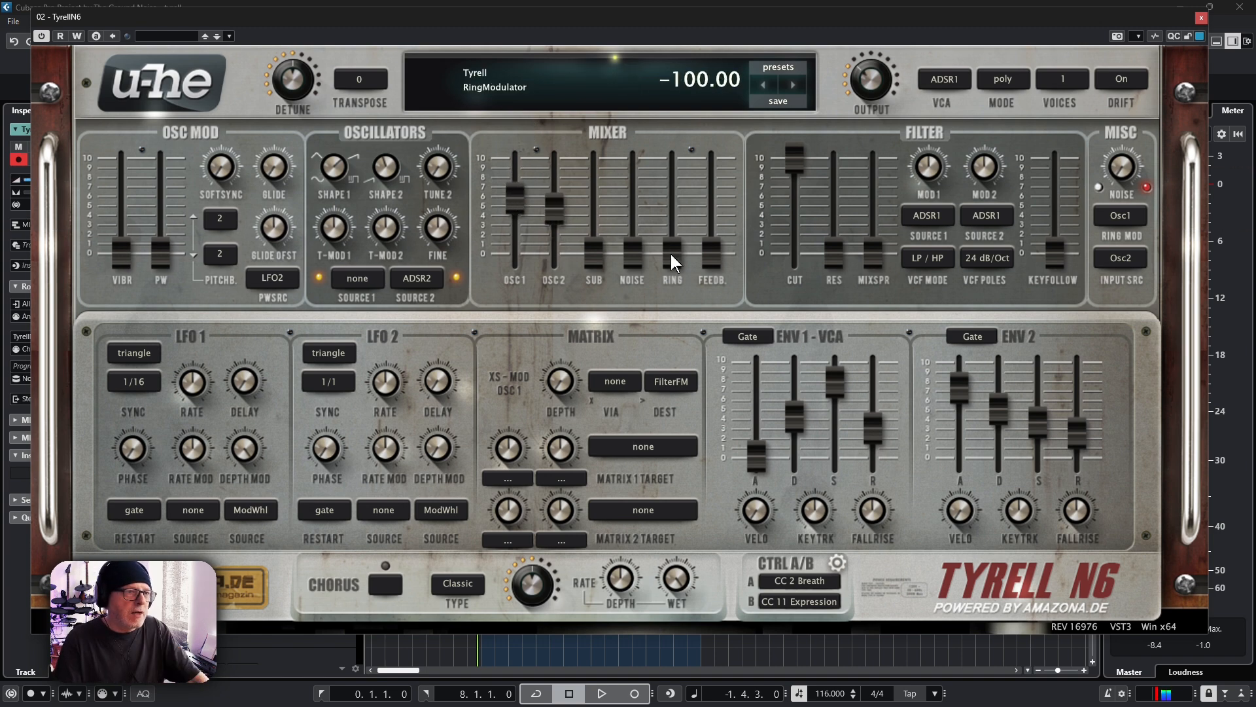
left_click_drag(672, 262, 722, 282)
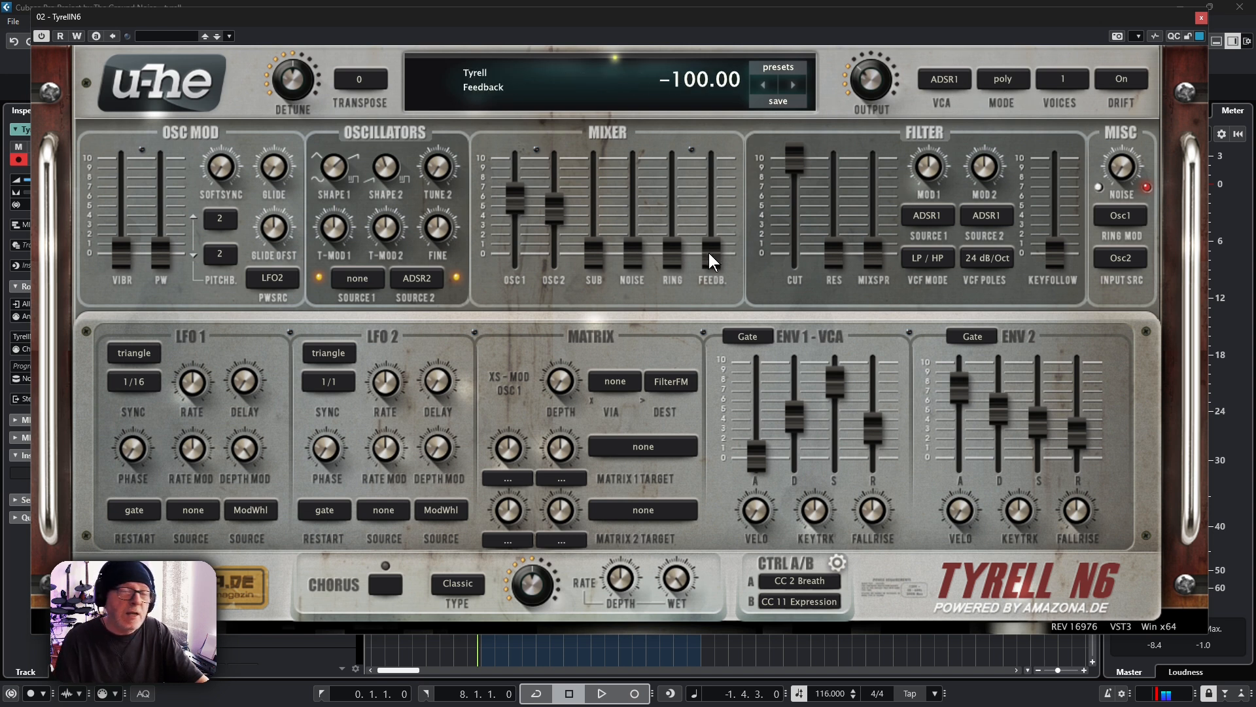
Step: Sweep the feedback level up and back to minimum while setting the filter cutoff to 125.00 and resonance to 47.60
left_click_drag(709, 253, 719, 105)
left_click_drag(794, 158, 850, 152)
left_click(834, 255)
left_click_drag(794, 196, 800, 150)
left_click_drag(714, 190, 717, 267)
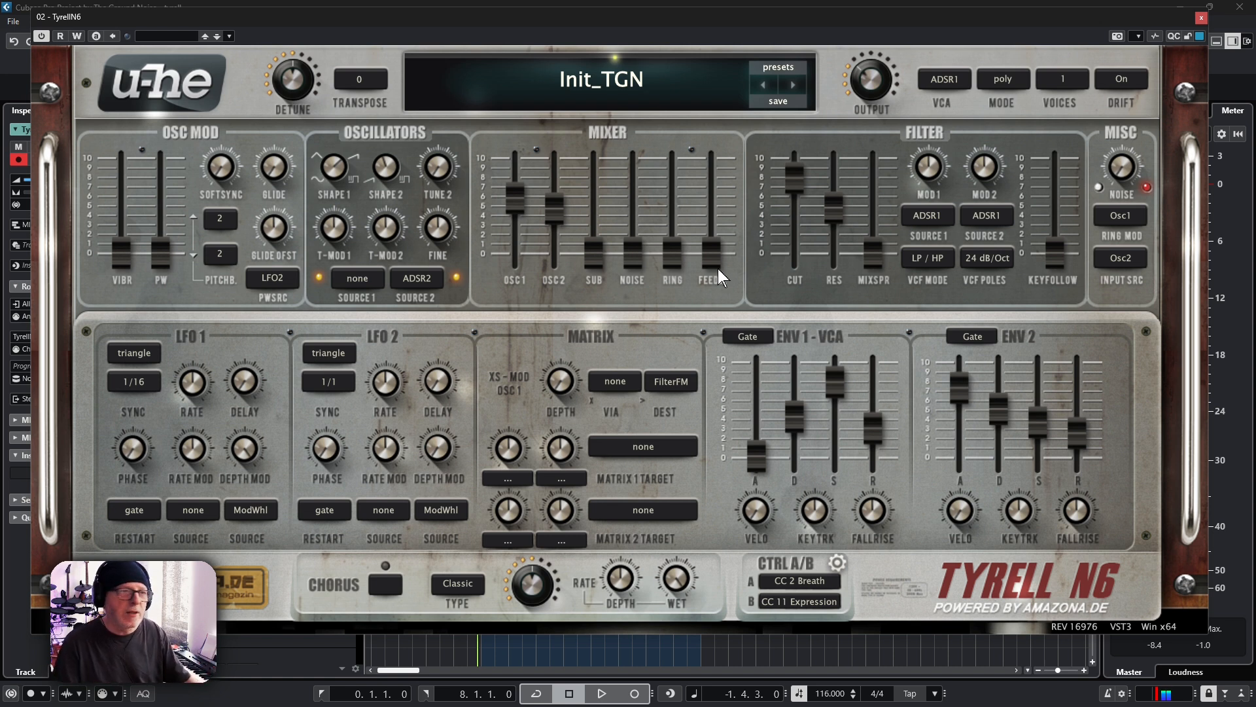
left_click_drag(718, 269, 712, 273)
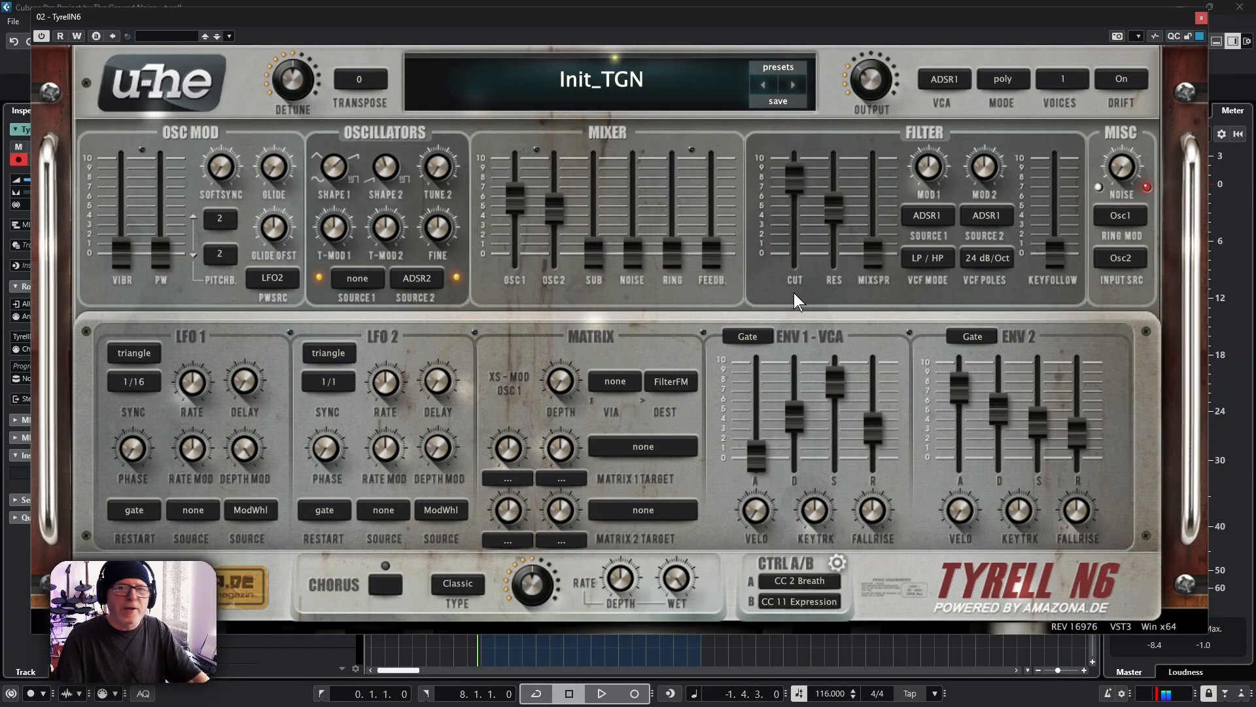
Step: Reset the filter cutoff to 150.00 and resonance to 0.00, and sweep the mix spread, returning it to 0.00
mouse_move(810, 276)
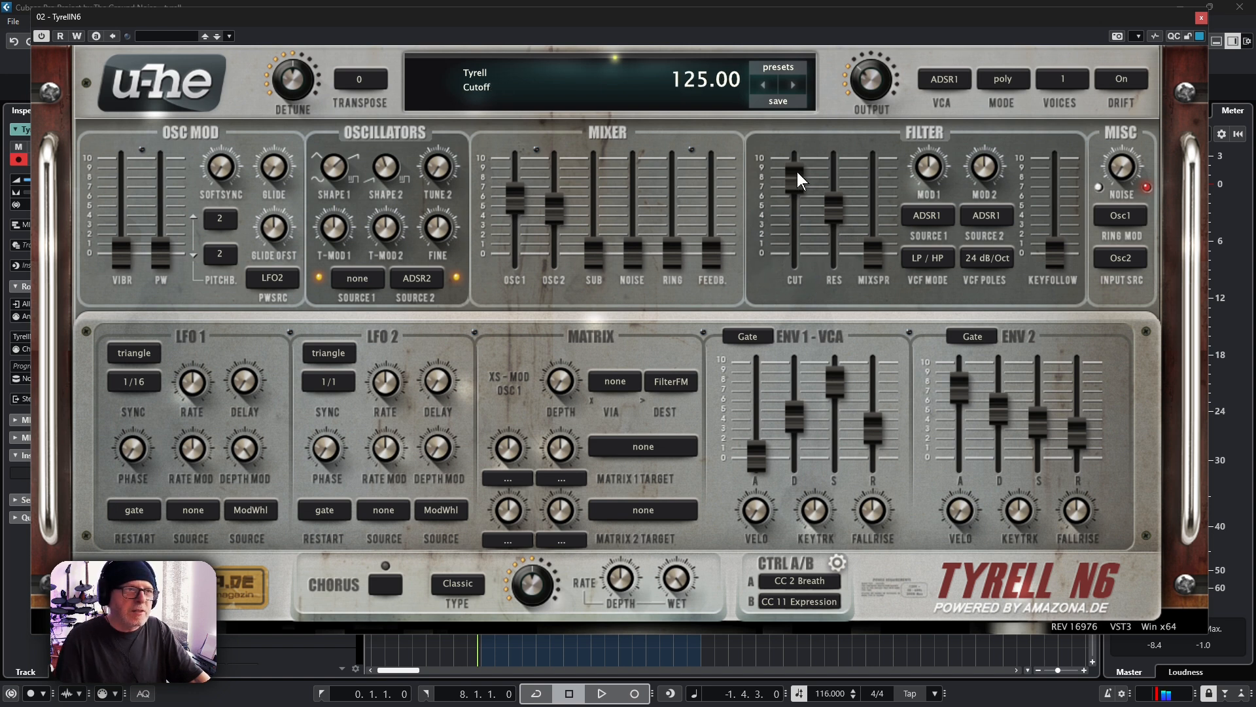
left_click_drag(797, 172, 798, 157)
mouse_move(836, 235)
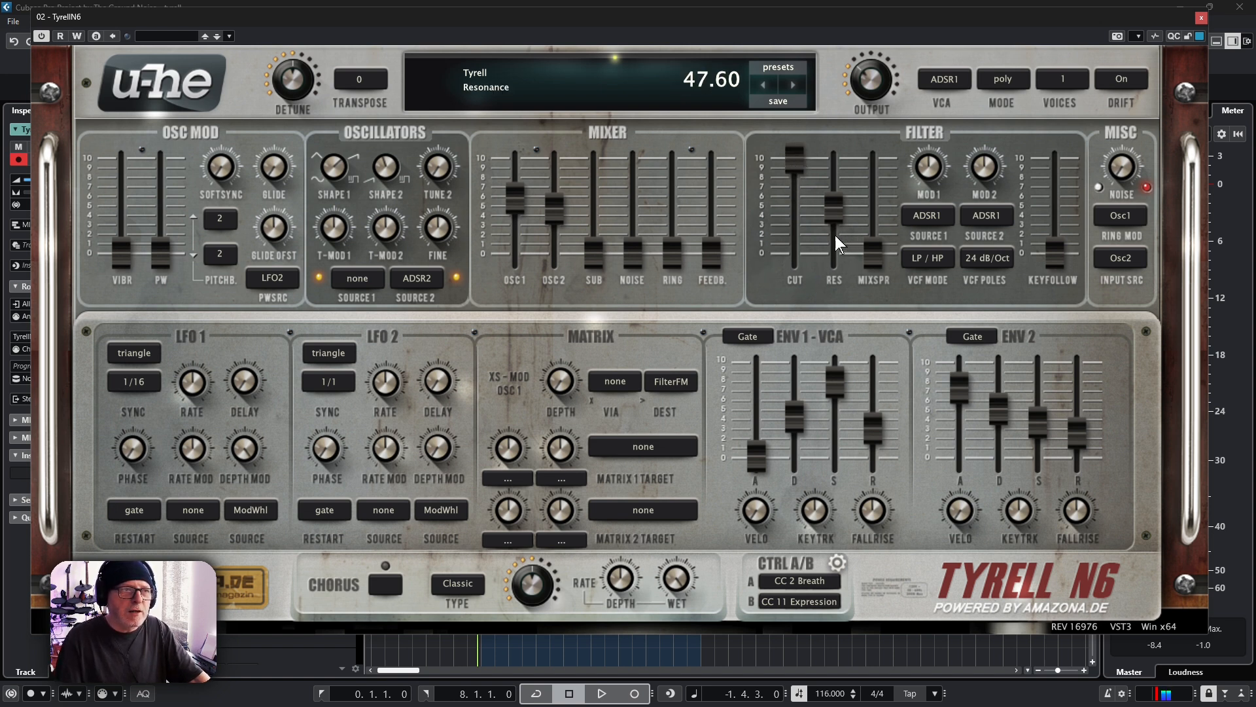
left_click_drag(834, 210, 844, 335)
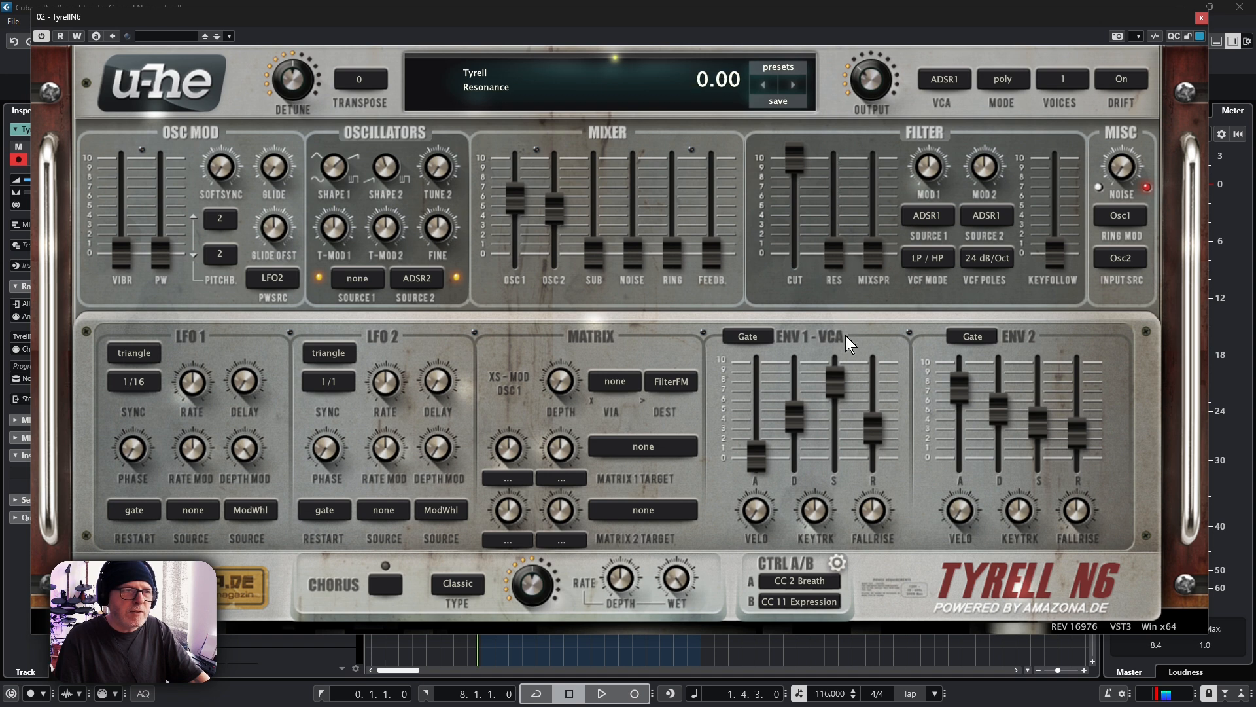
mouse_move(872, 268)
left_mouse_down()
mouse_move(887, 28)
mouse_move(877, 262)
left_mouse_up()
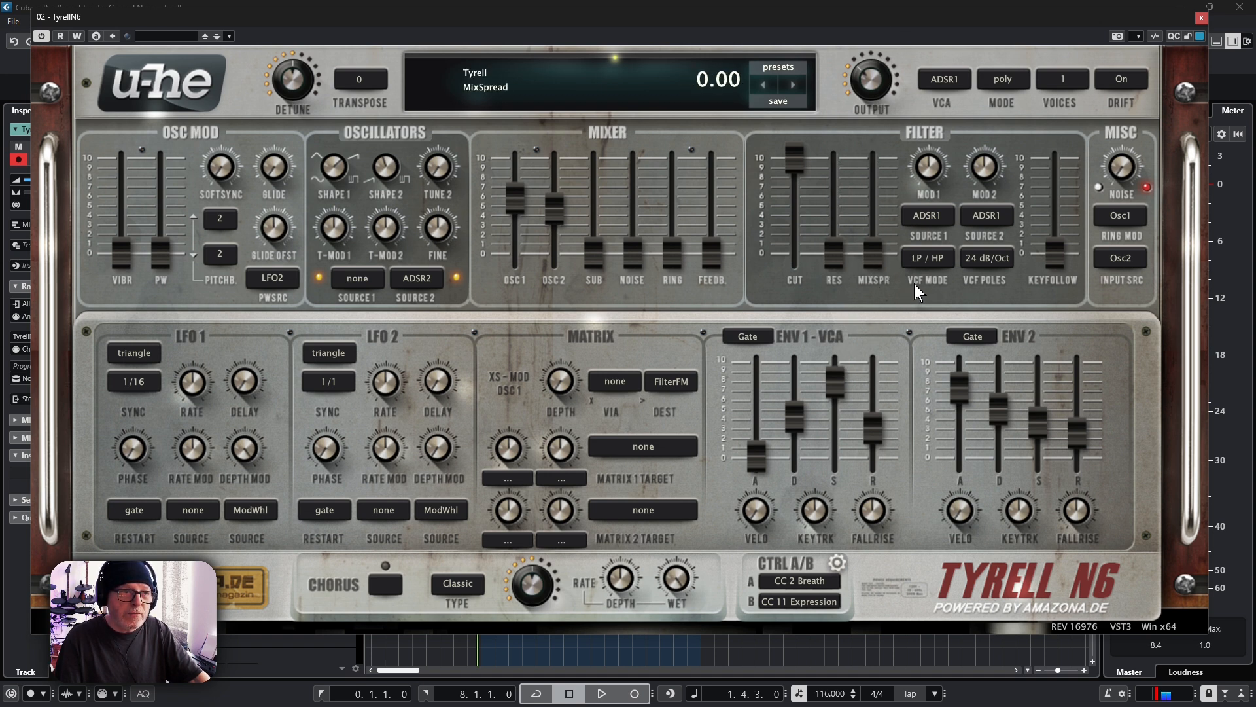
Step: Switch the filter mode to BP and back to LP / HP
mouse_move(920, 259)
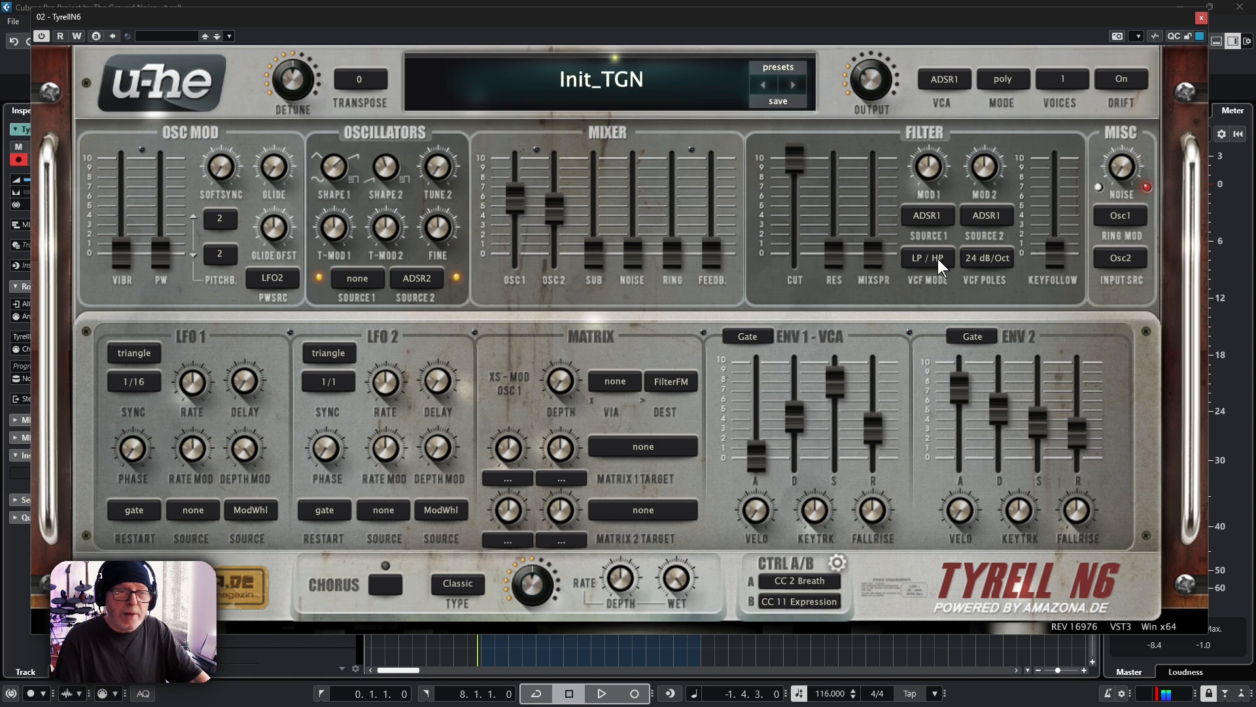
left_click(938, 259)
left_click(962, 282)
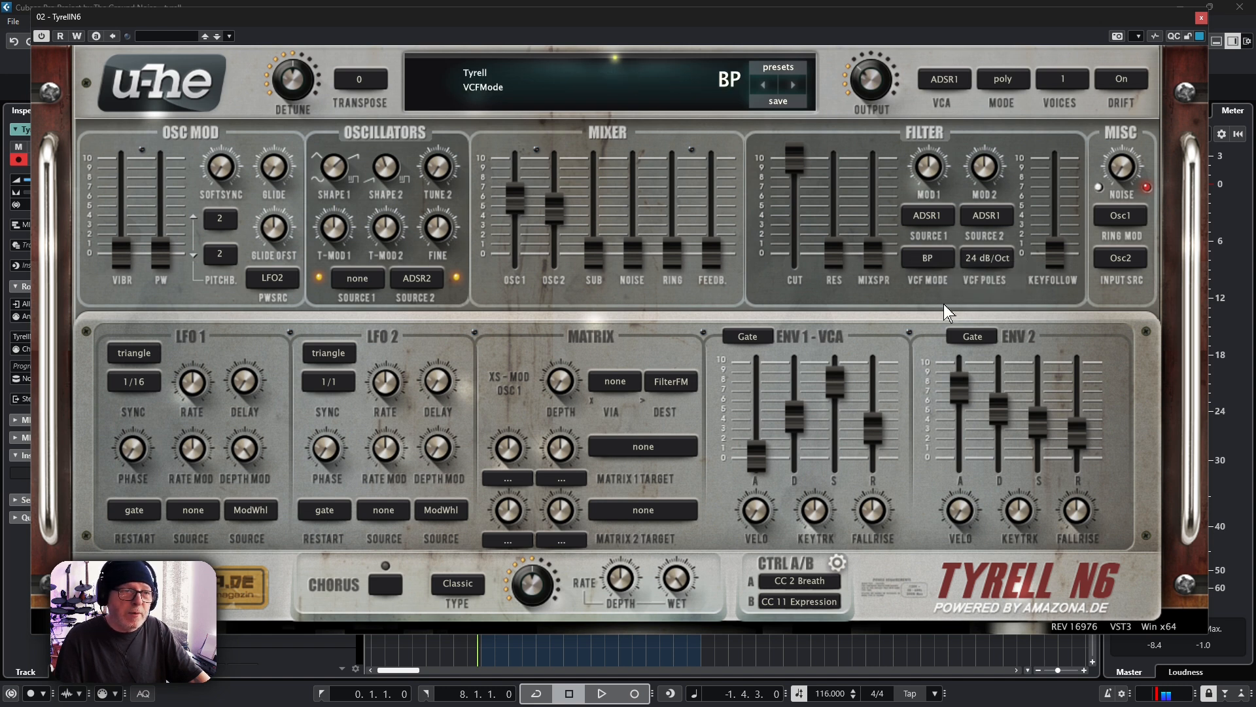
left_click(935, 262)
left_click(962, 281)
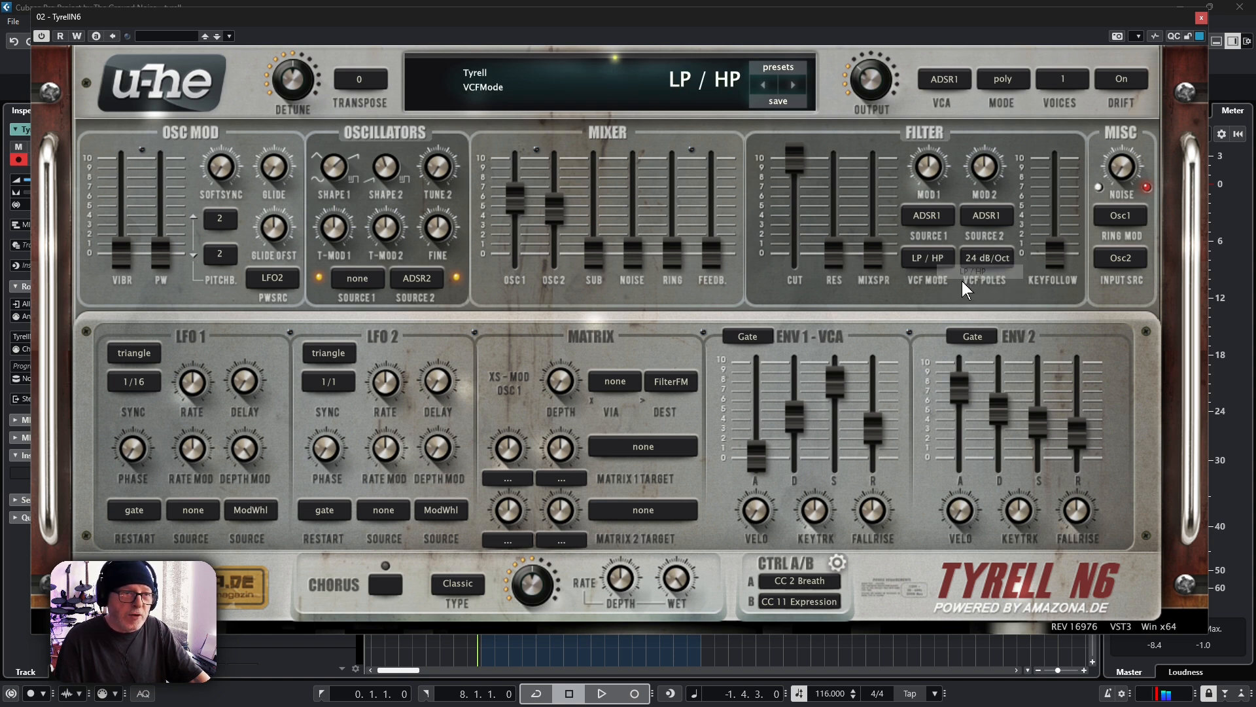
Step: Raise the filter's mix spread to its maximum and sweep the cutoff down to its minimum
left_click(806, 153)
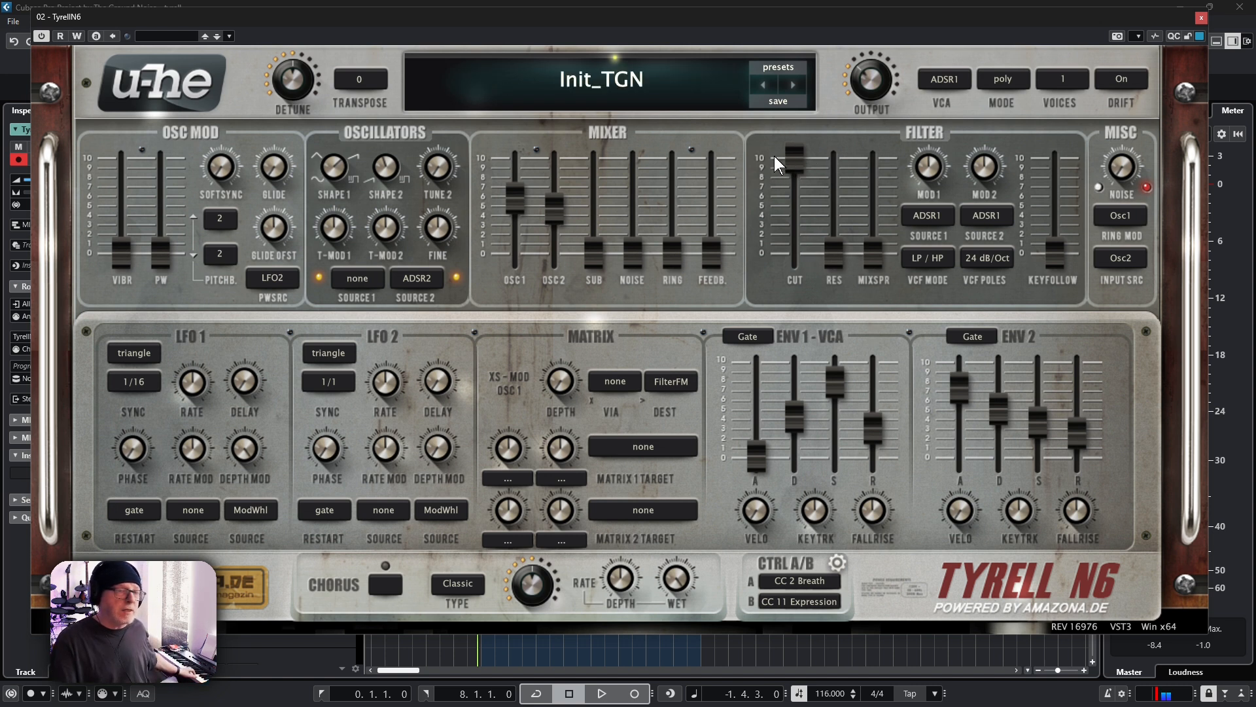
mouse_move(780, 165)
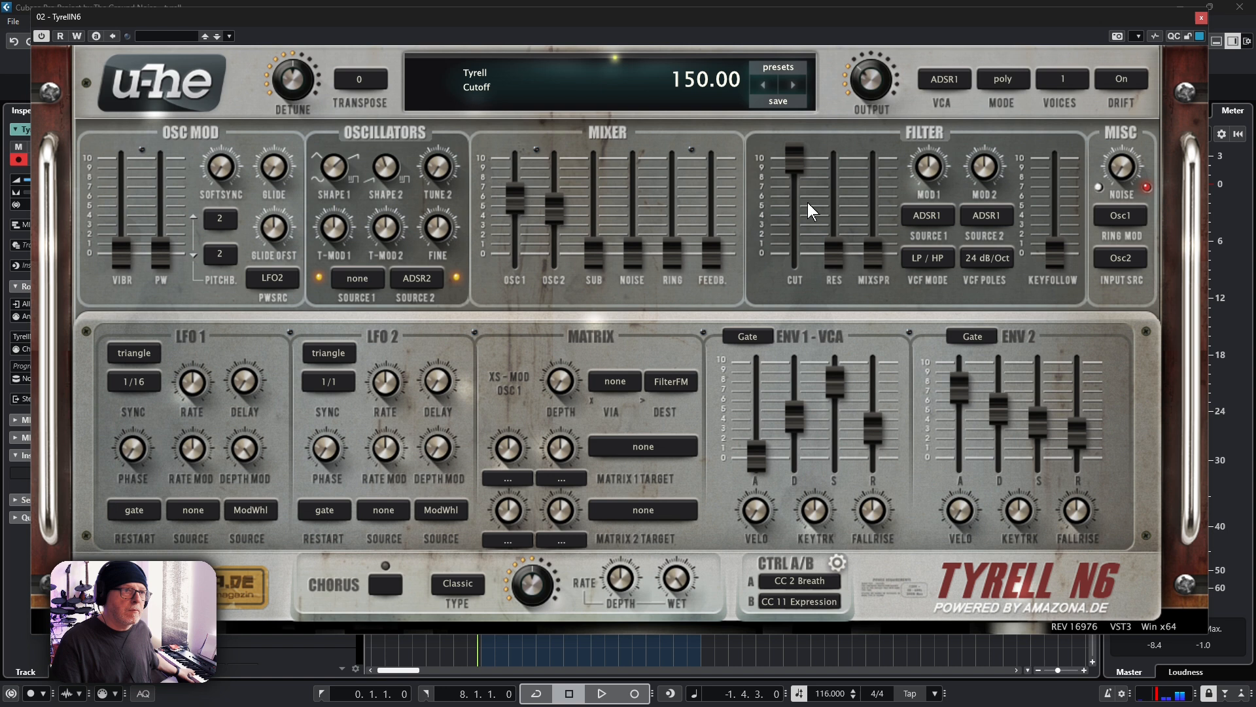
left_click_drag(874, 254, 894, 8)
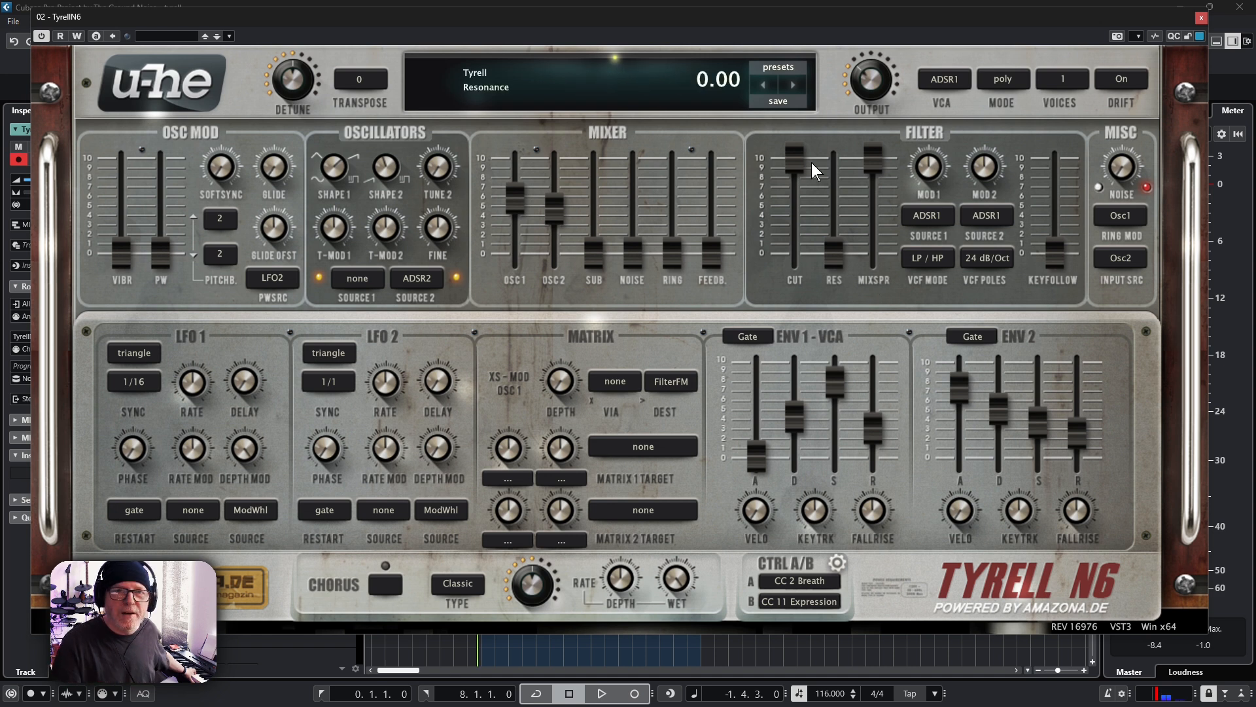
left_click_drag(797, 147, 784, 328)
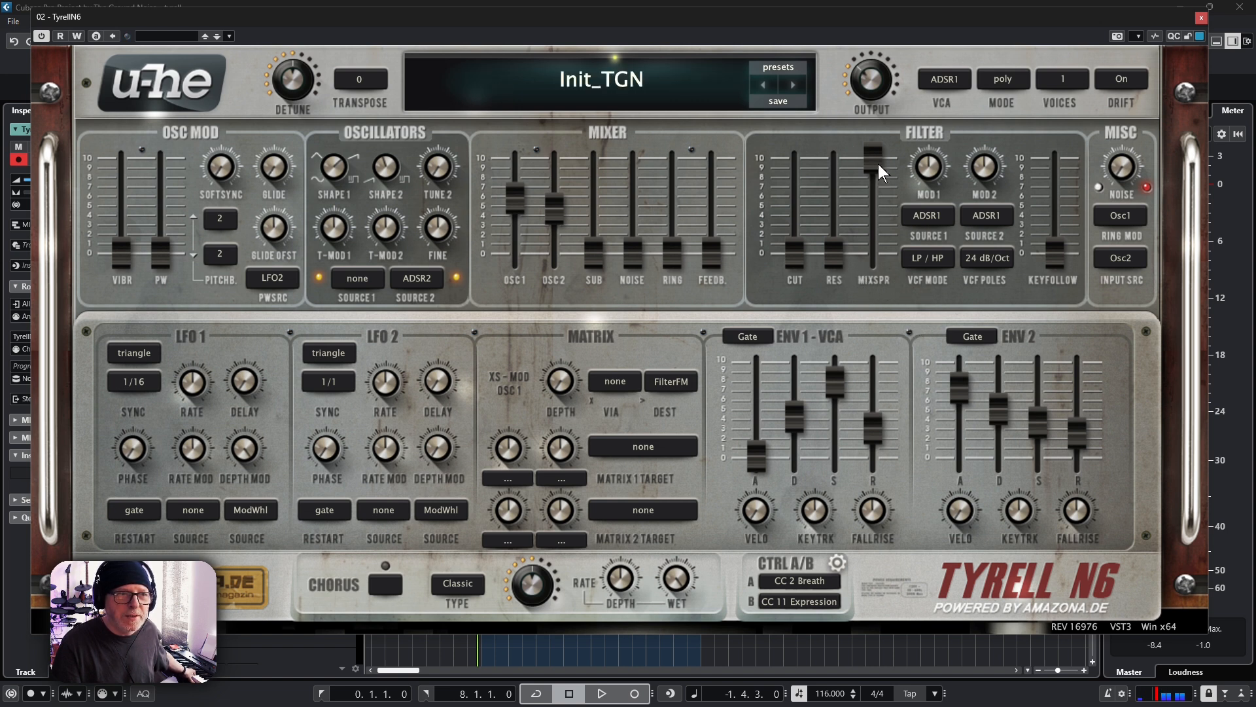
Step: Return the filter's mix spread to 0.00 and try the BP filter mode
mouse_move(879, 167)
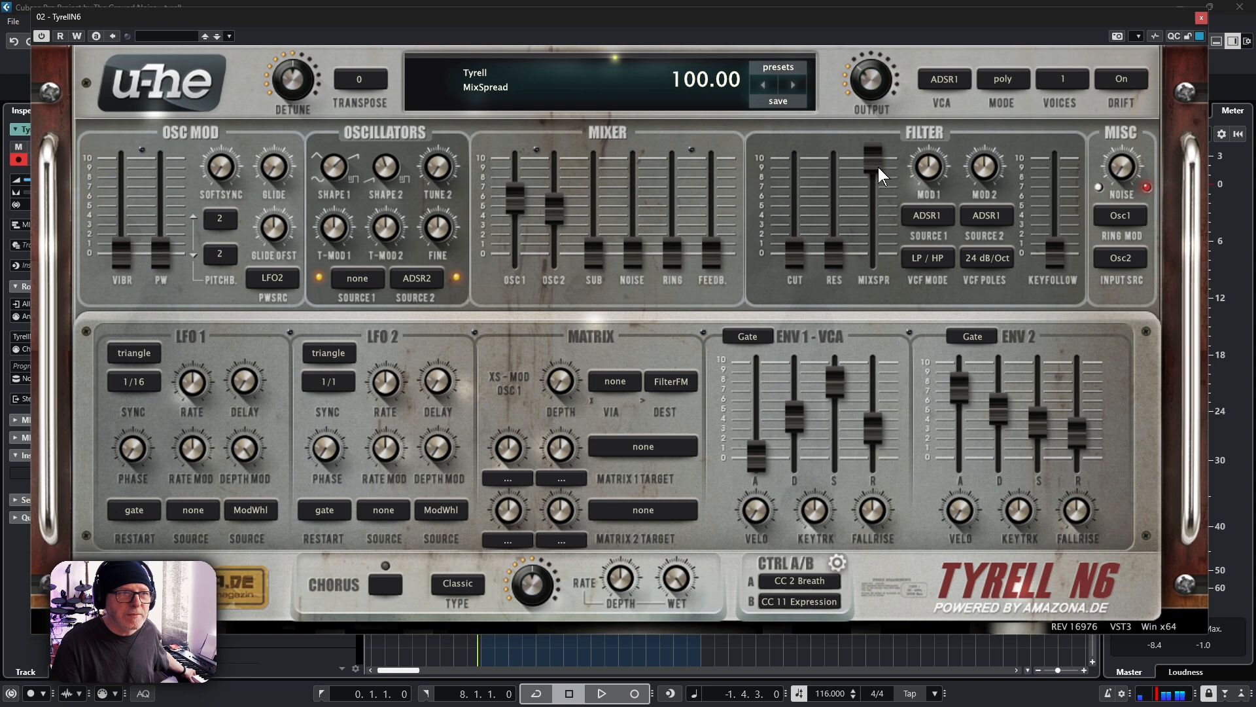
left_click_drag(877, 160, 861, 407)
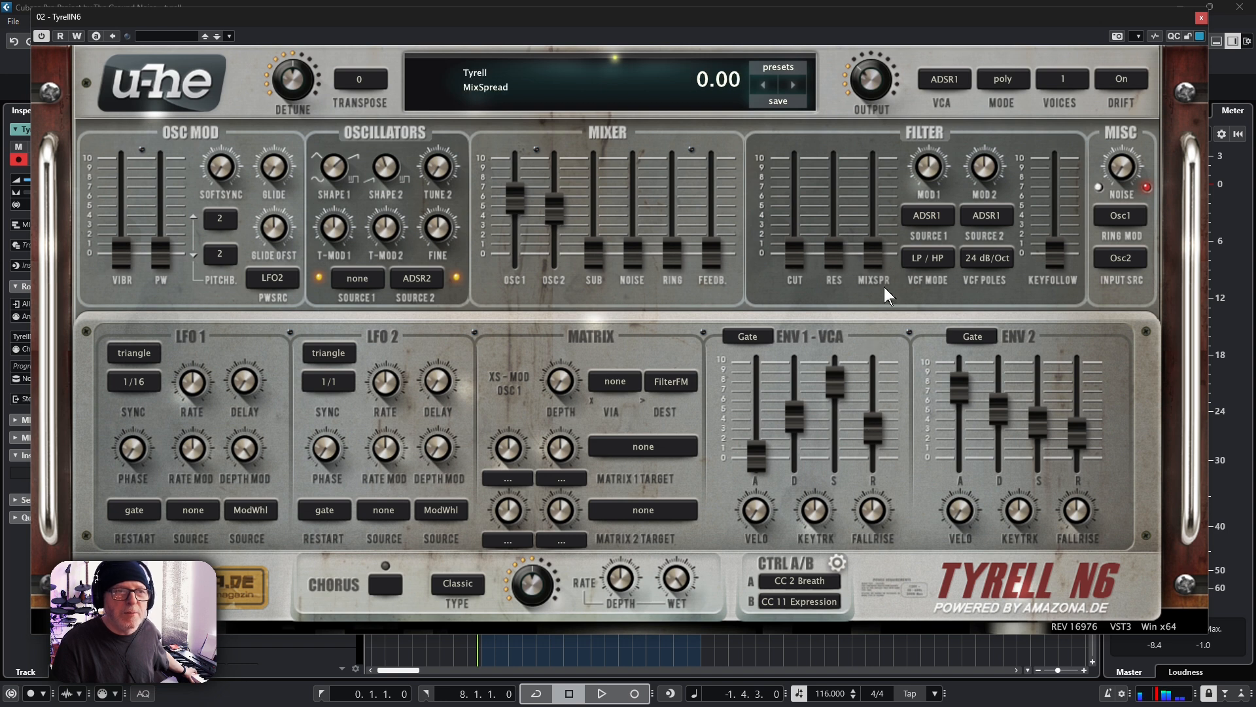
left_click(930, 258)
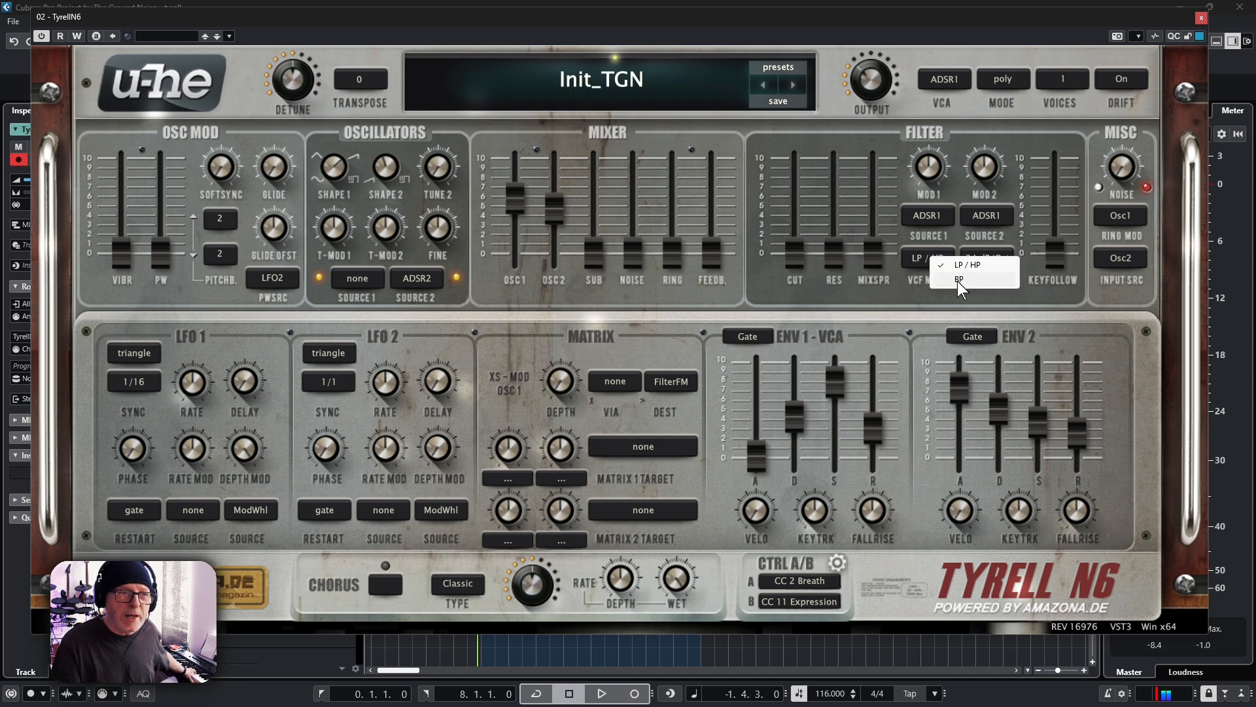
left_click(956, 281)
Step: Raise the filter cutoff above mid-range and the resonance partway, and view the available sources for filter modulation 1
left_click_drag(786, 256, 798, 208)
left_click_drag(843, 197, 868, 288)
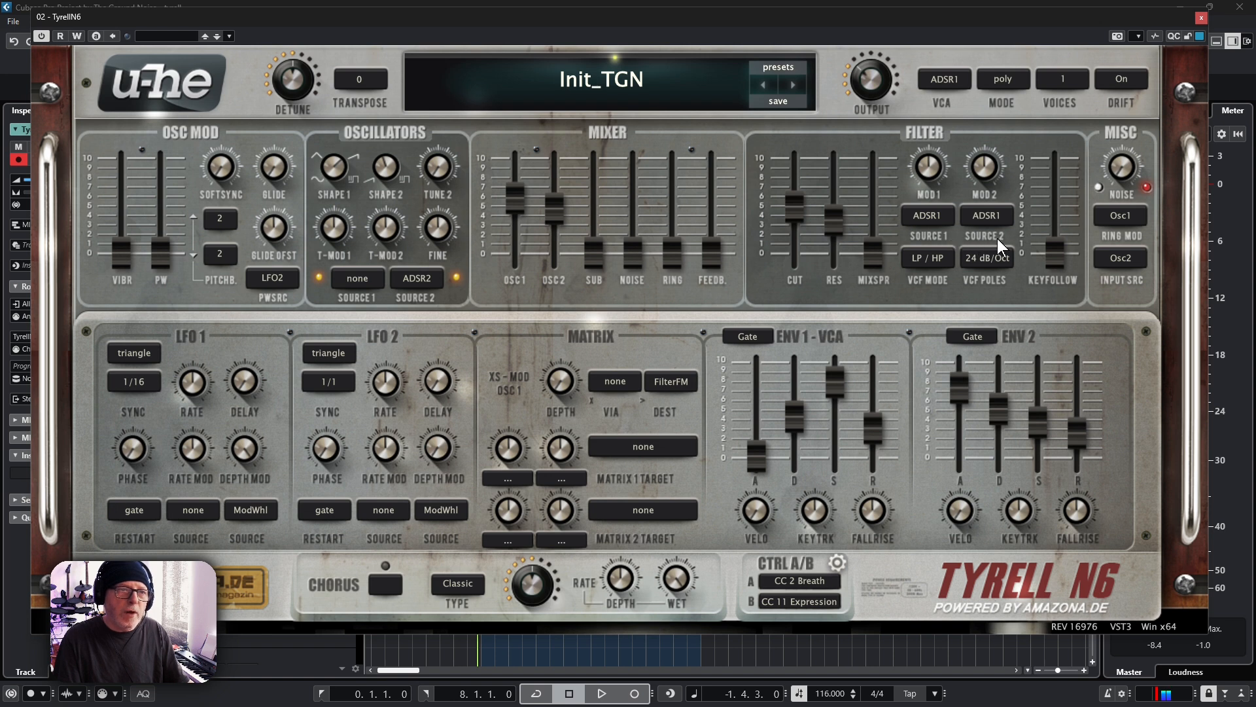
left_click(933, 215)
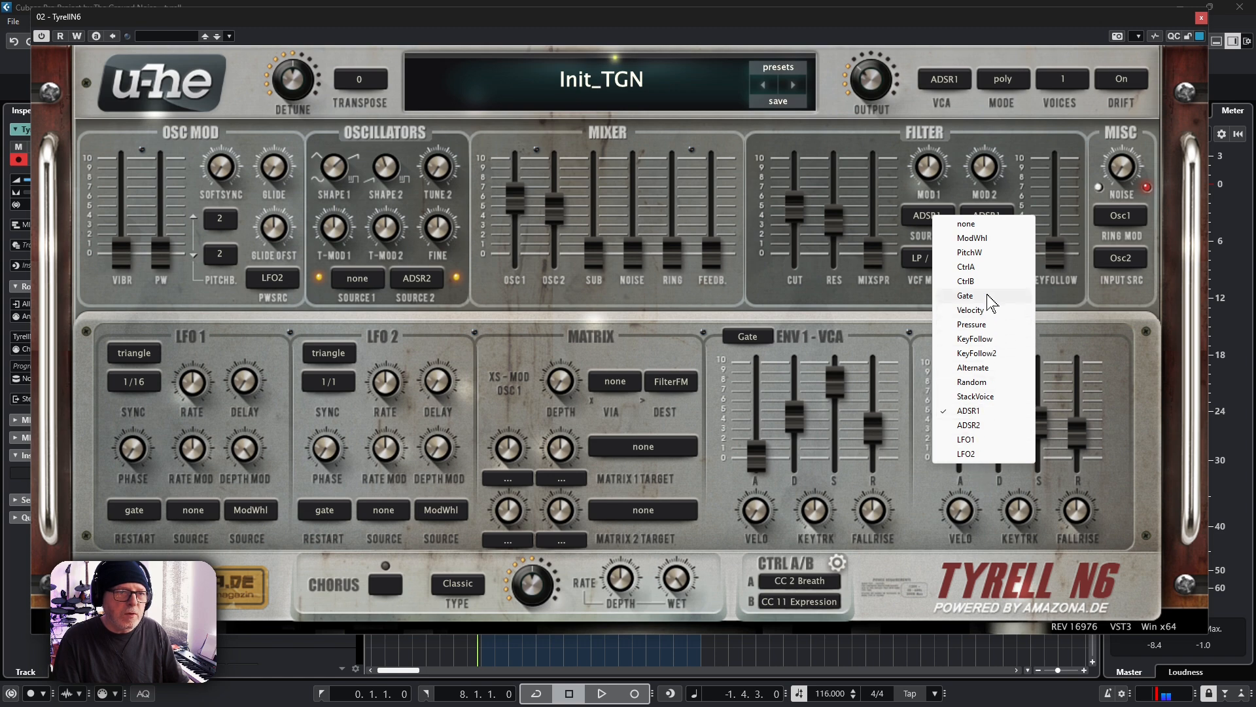
left_click(920, 216)
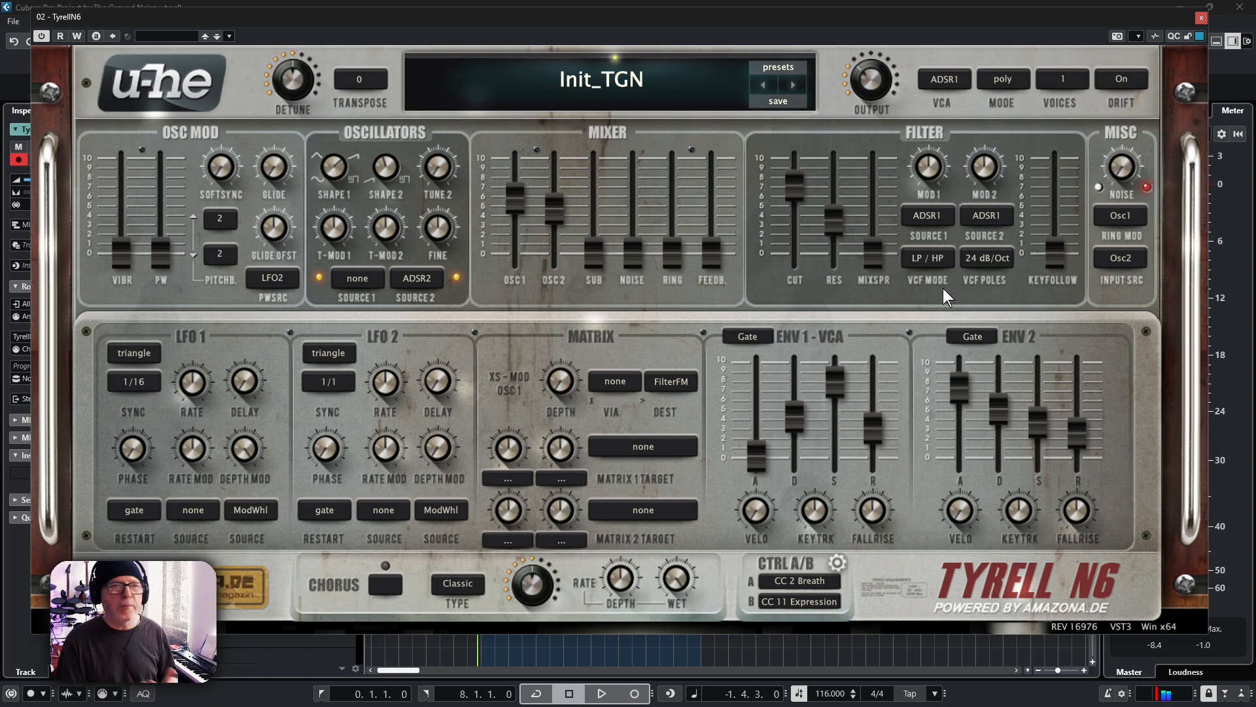
Step: Demonstrate the filter's key follow and the oscillator glide, returning both to minimum
left_click_drag(1052, 254, 1053, 294)
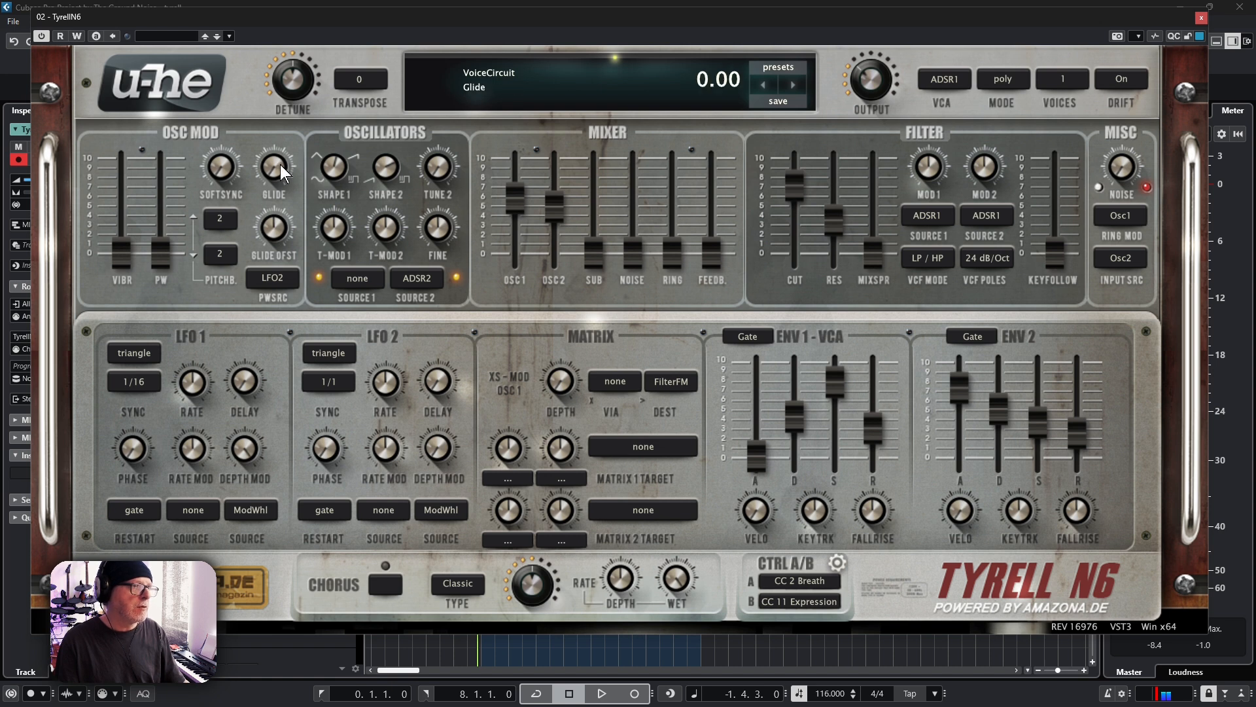
left_click_drag(279, 164, 241, 193)
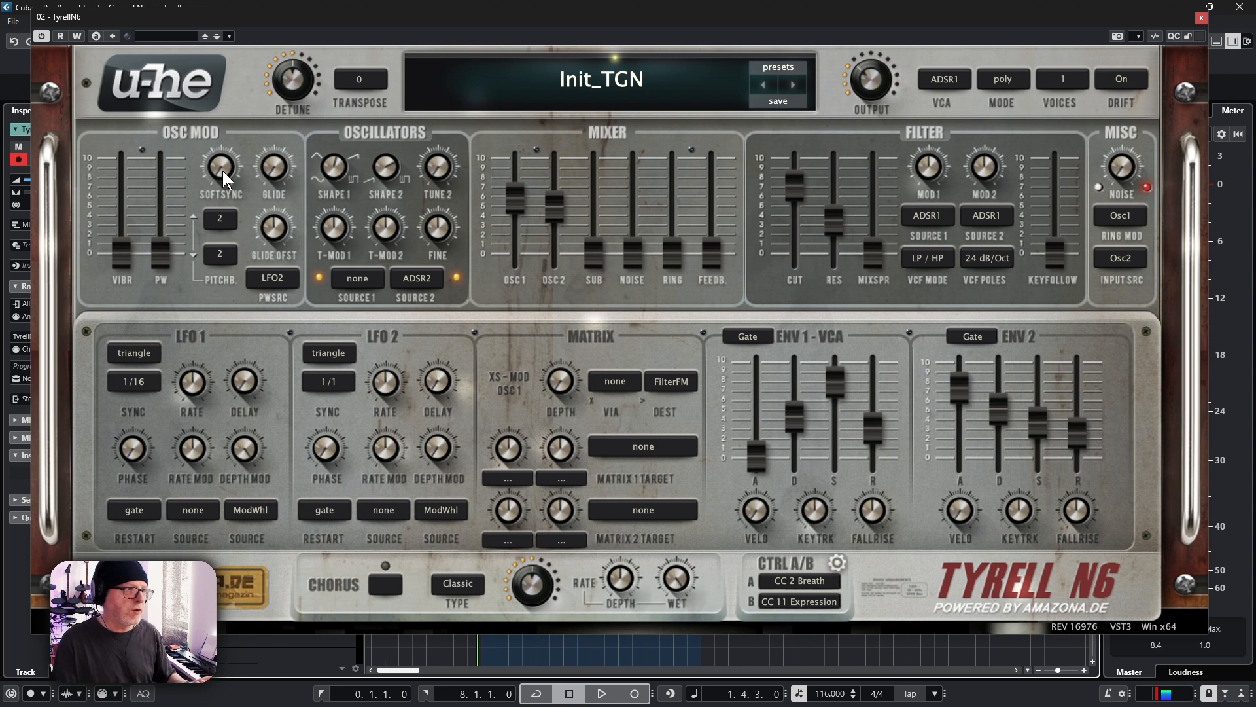
Step: Sweep the oscillators' soft sync amount up and return it to its starting position
left_click_drag(223, 170, 252, 10)
left_click_drag(245, 164, 226, 147)
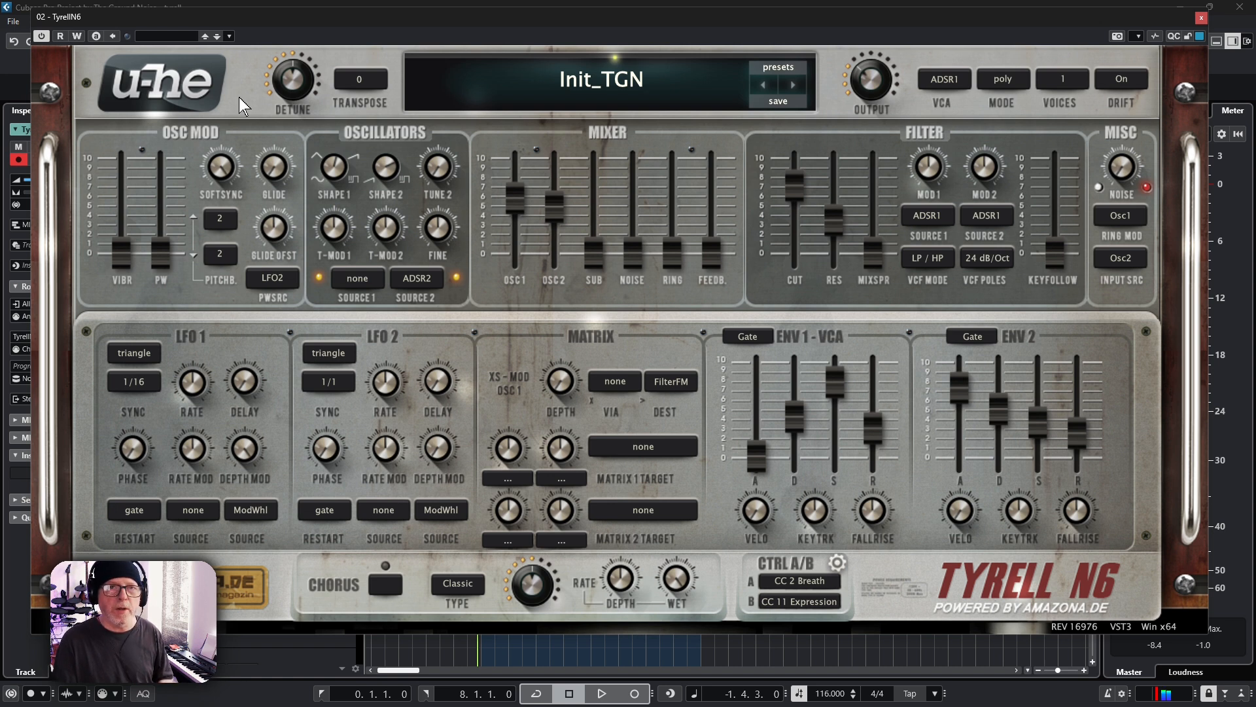
mouse_move(224, 172)
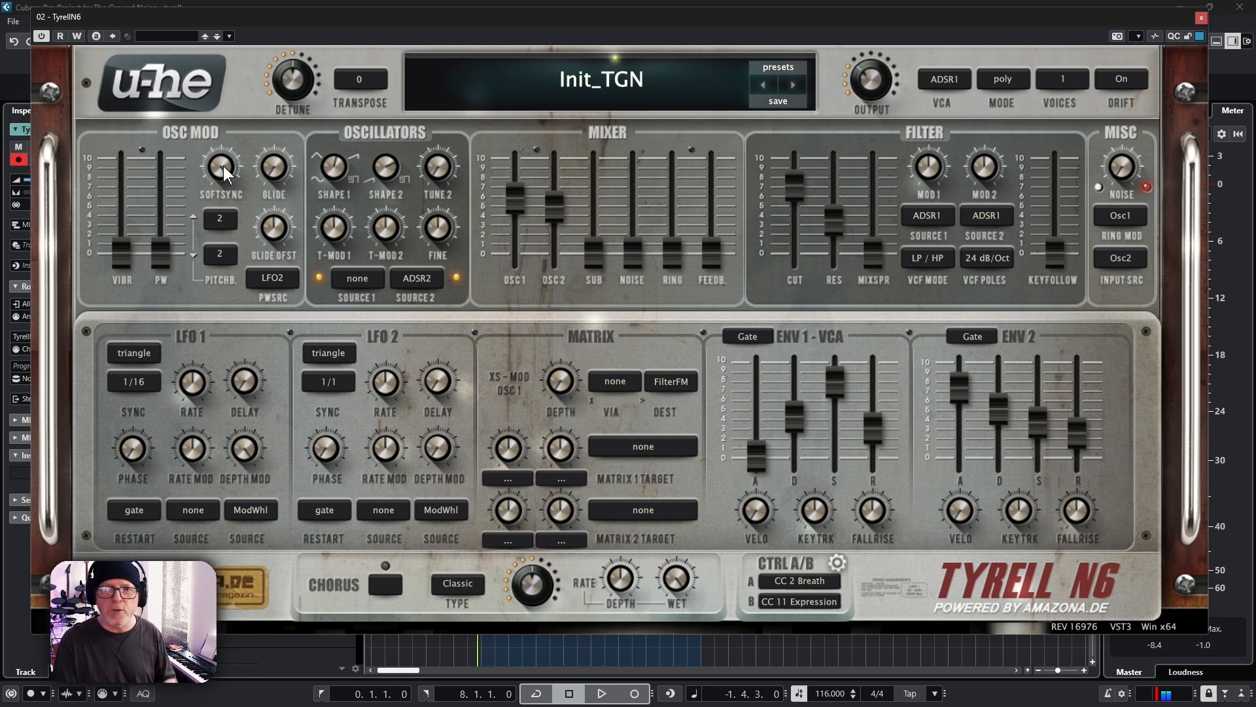
left_click_drag(222, 166, 224, 175)
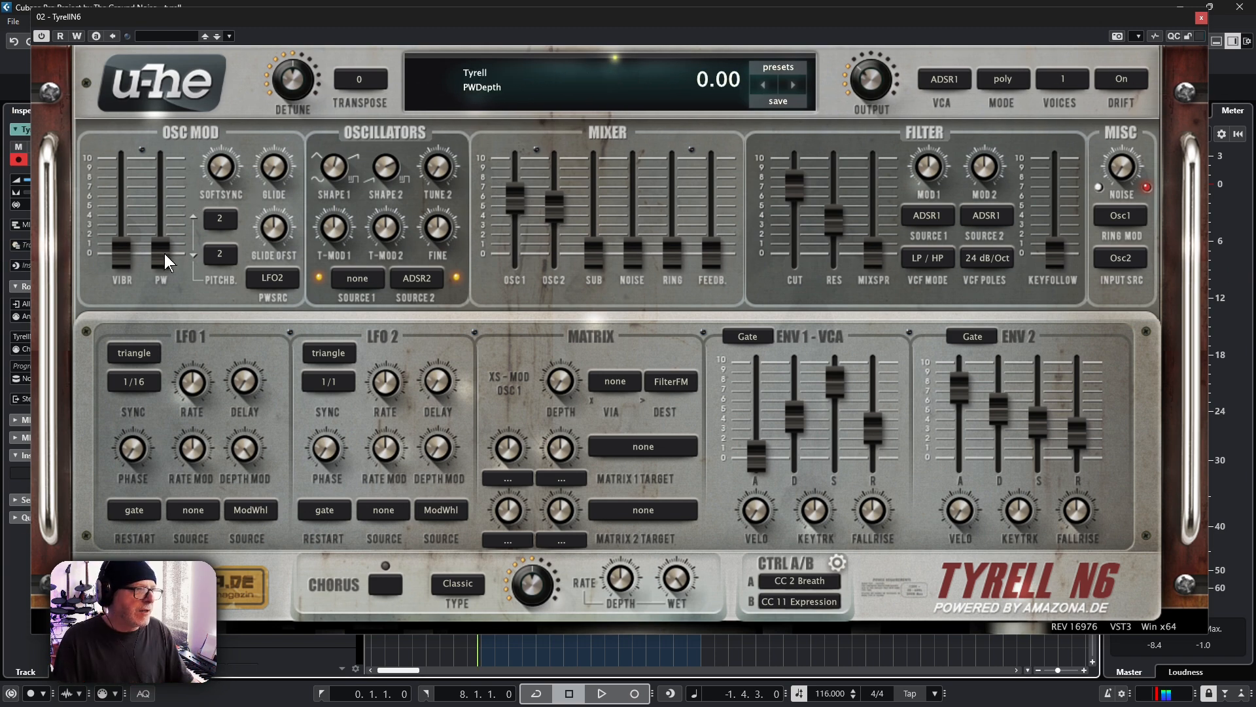
Step: Sweep the pulse width depth and the vibrato amount, returning both to 0.00
left_click_drag(164, 254, 164, 288)
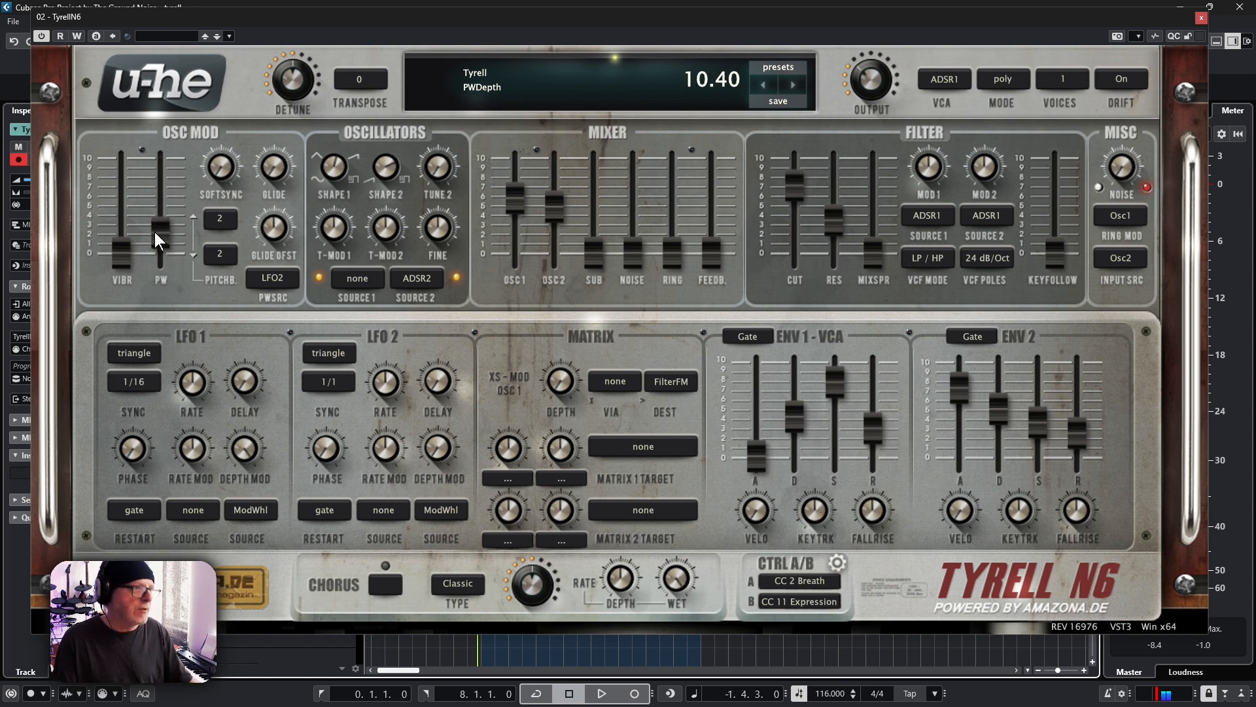
left_click_drag(156, 235, 172, 288)
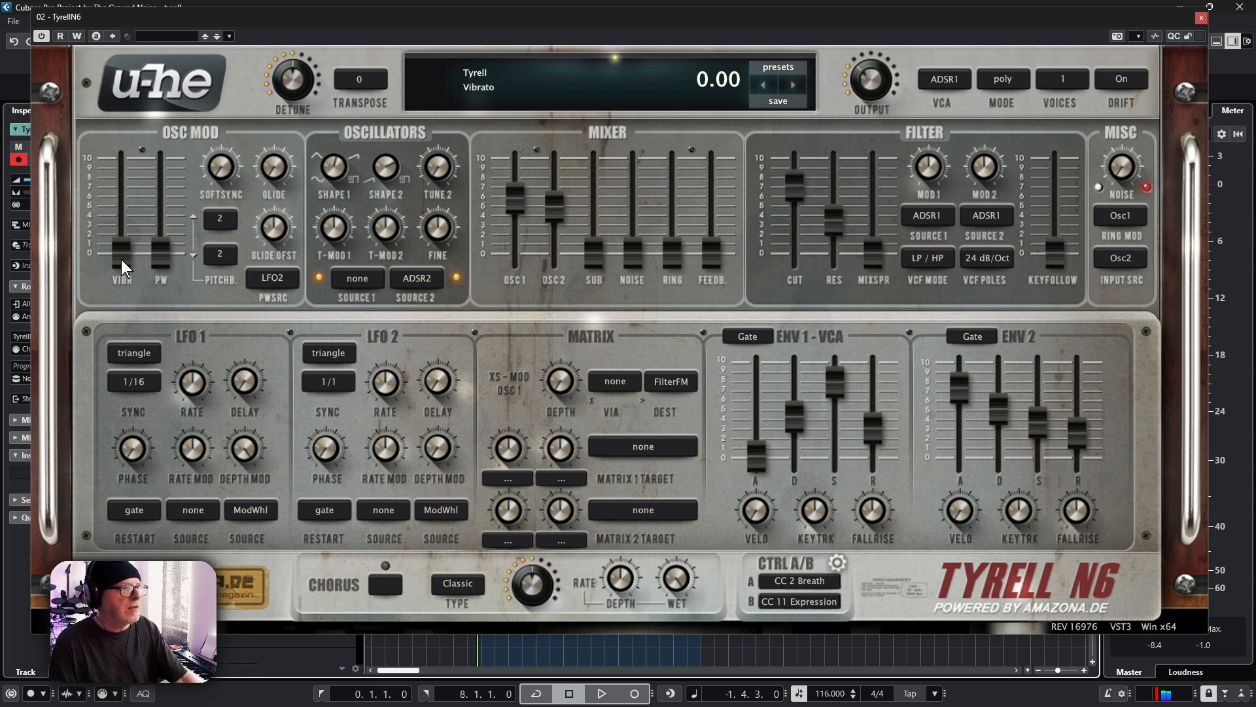
left_click_drag(121, 258, 89, 327)
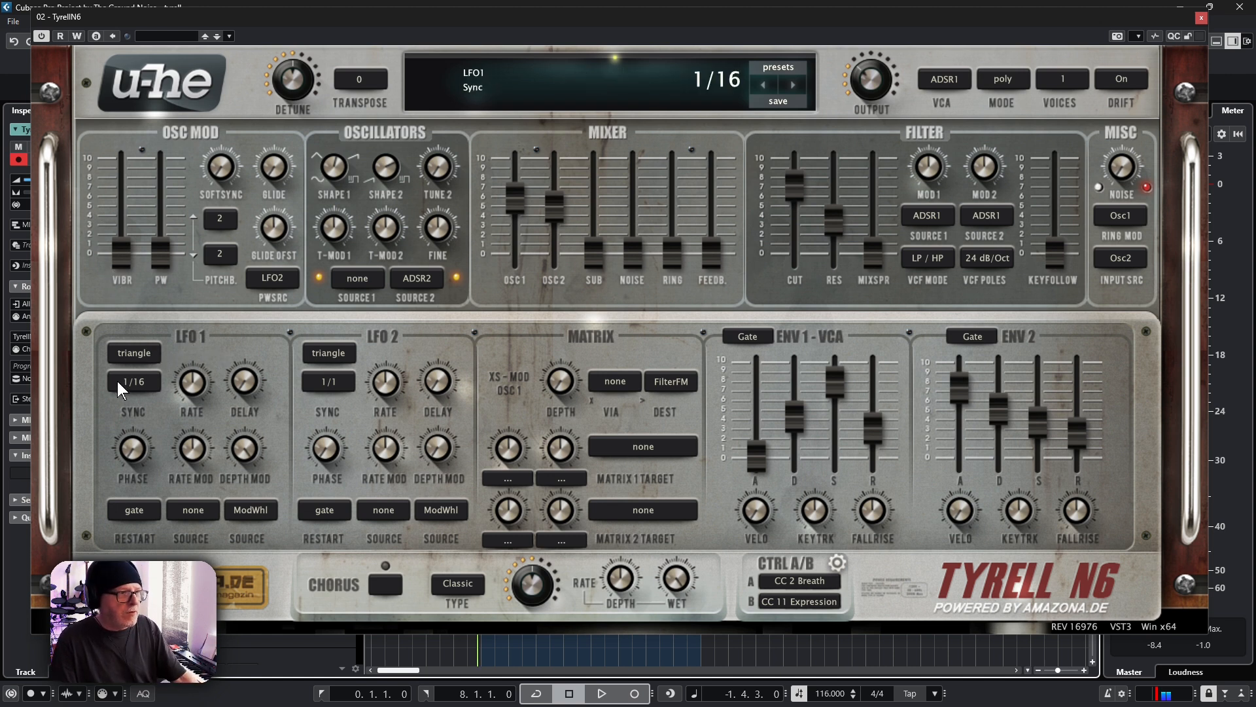
Step: View the available sync rates and waveforms for LFO 1 without changing either setting
left_click(138, 384)
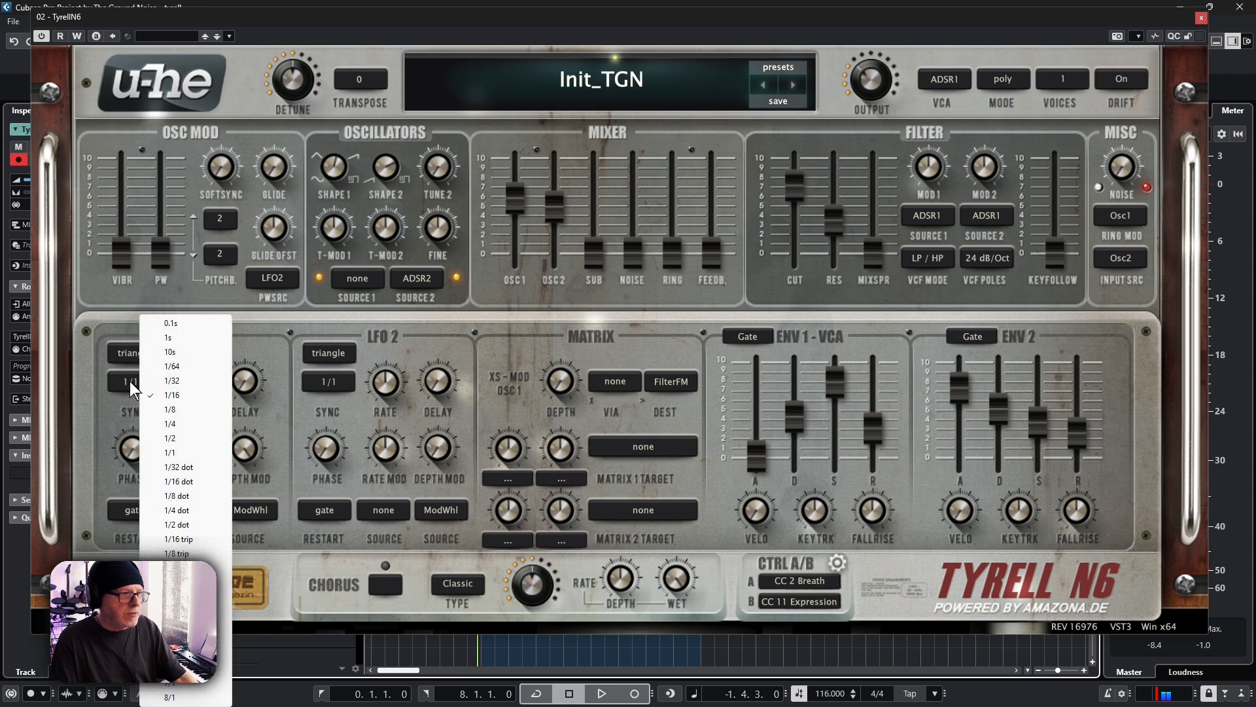
left_click(107, 356)
left_click(127, 352)
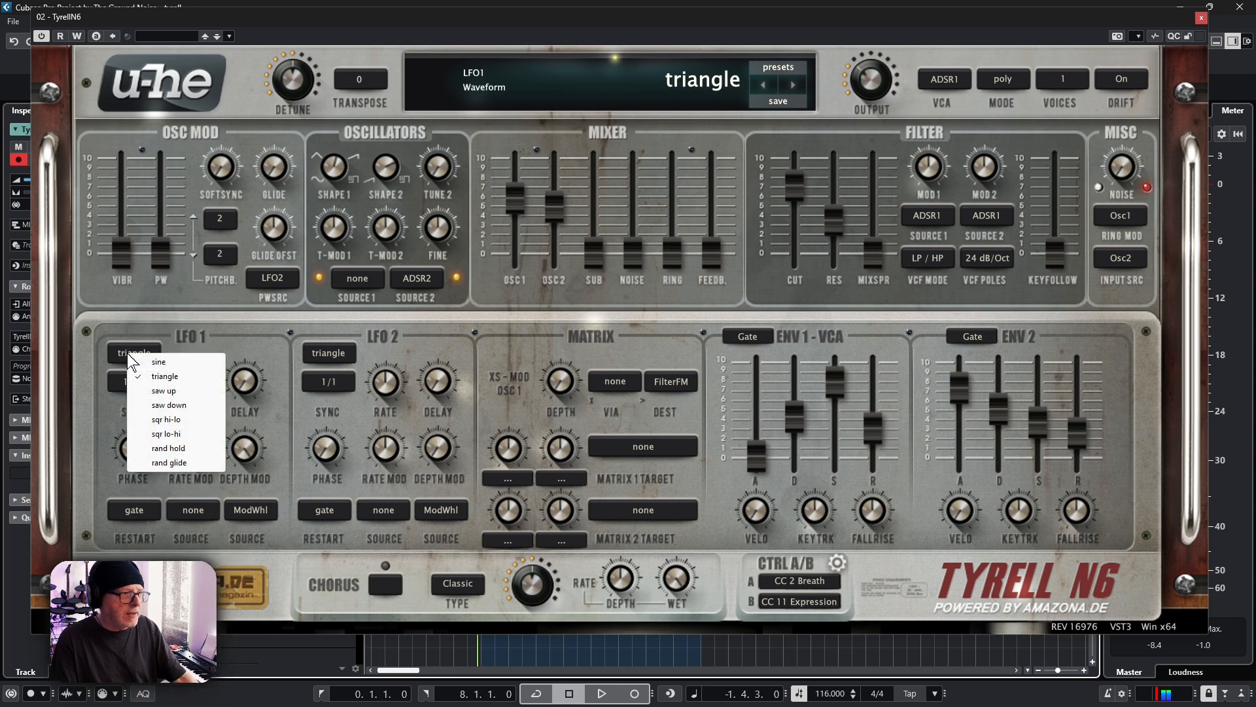
left_click(97, 353)
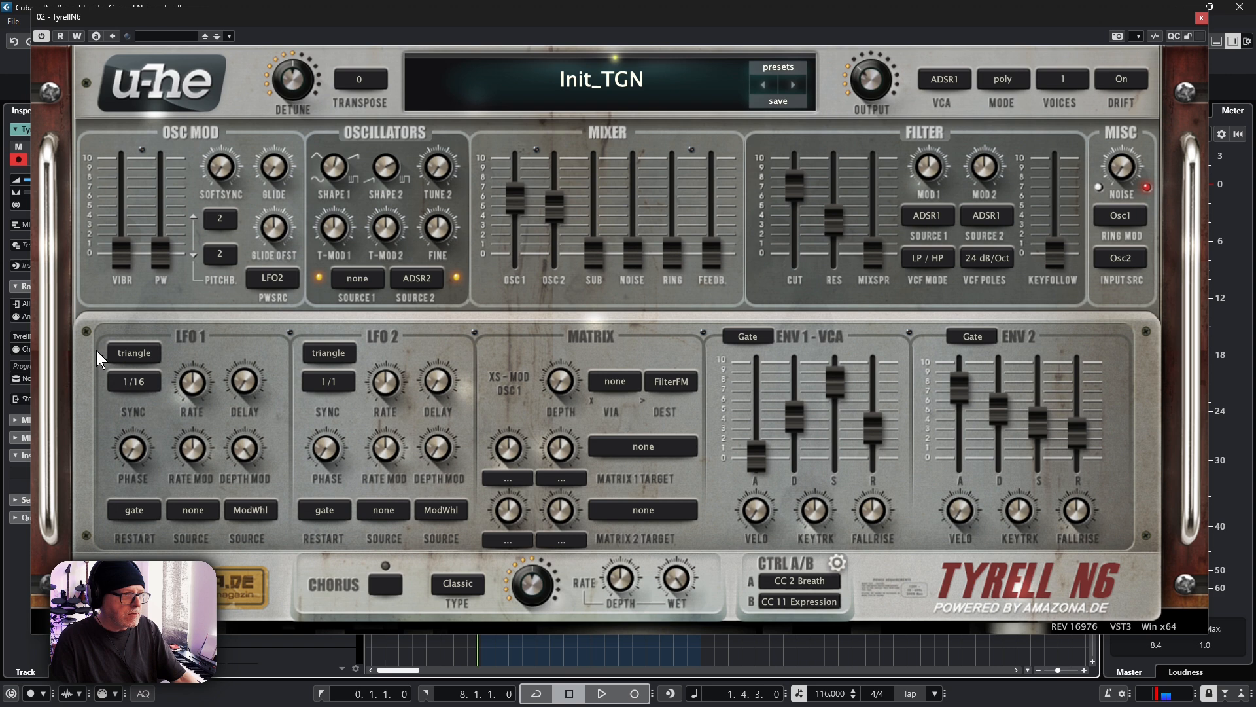
Step: Raise the vibrato above mid-range and vary LFO 1's mod-wheel depth modulation, resetting the depth modulation to its default
mouse_move(247, 451)
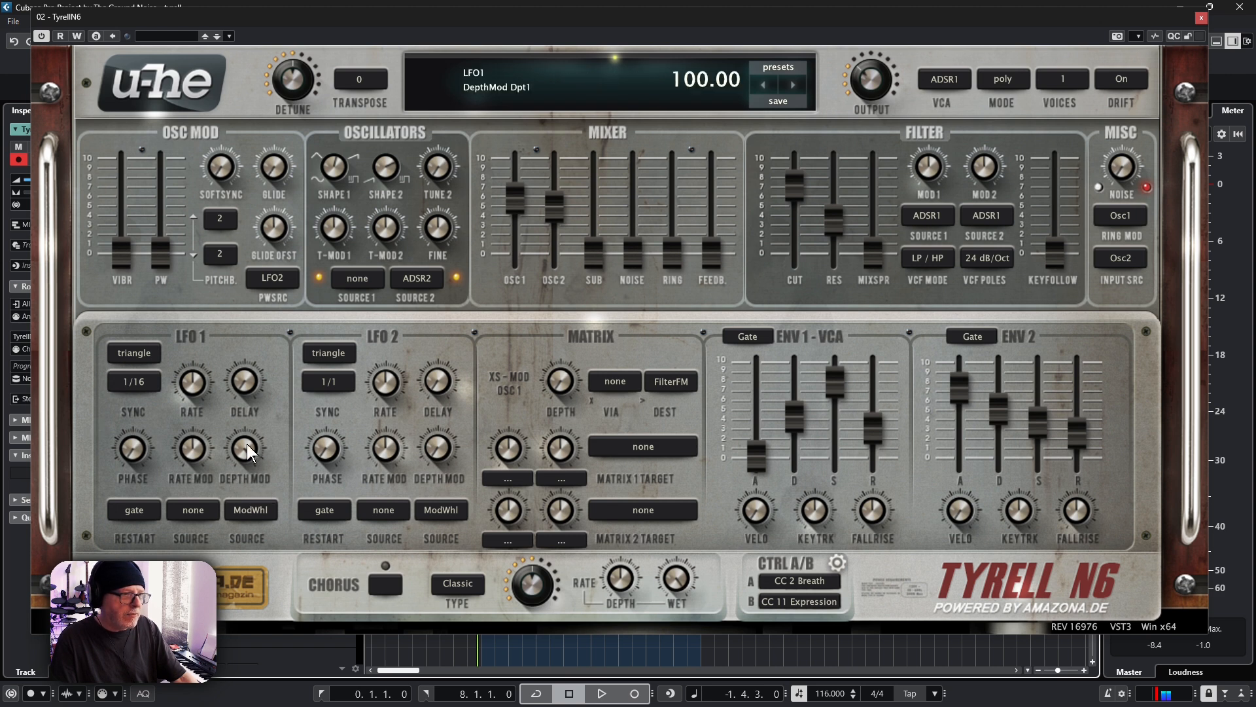
mouse_move(247, 527)
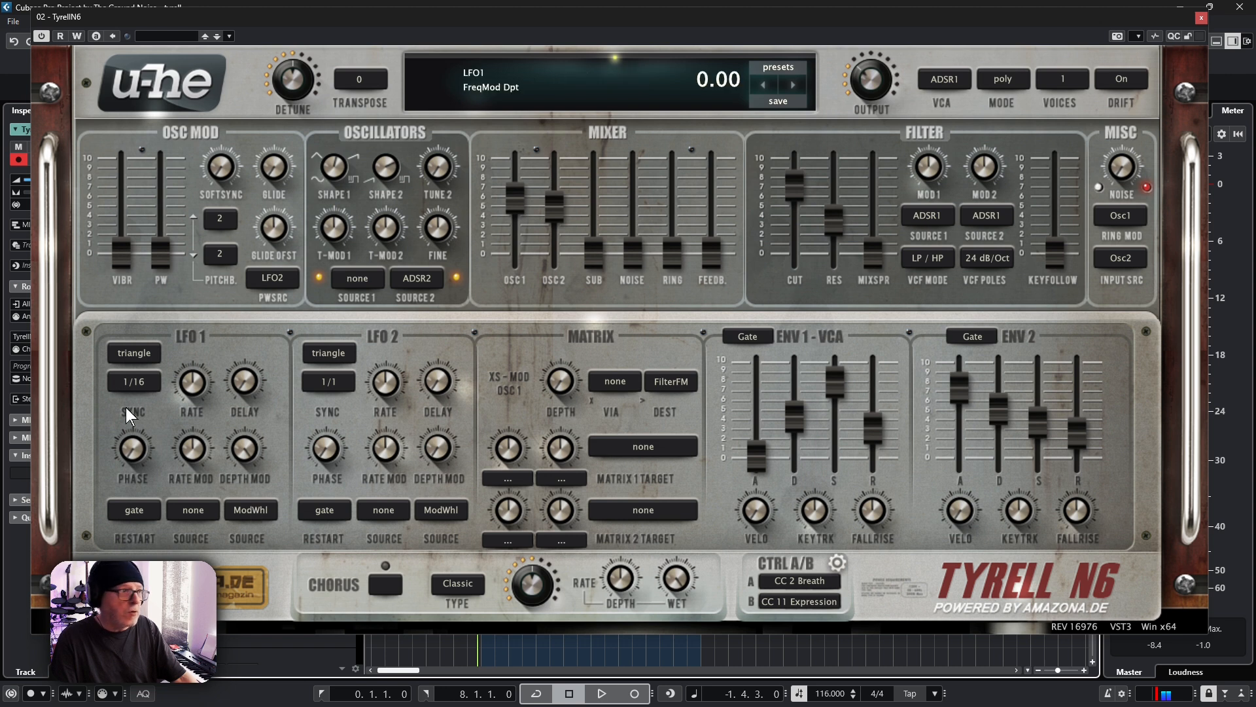
left_click_drag(118, 255, 125, 98)
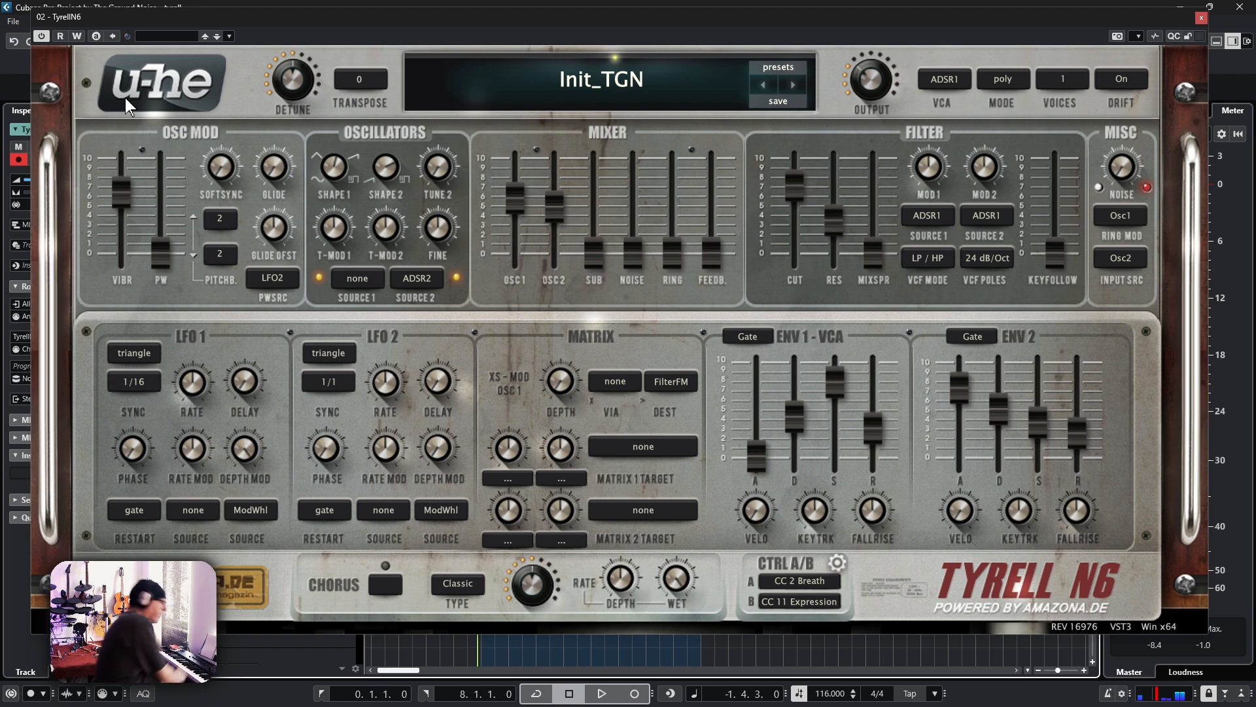
mouse_move(244, 440)
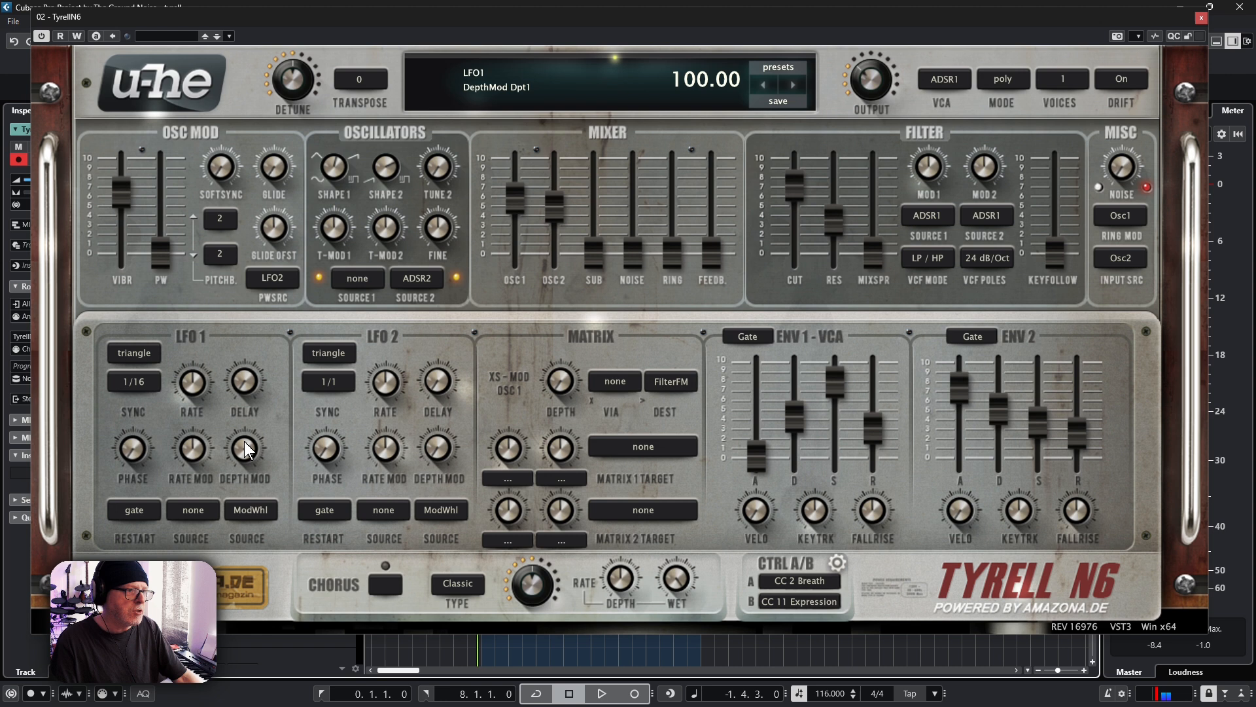
mouse_move(244, 441)
left_mouse_down()
mouse_move(233, 517)
mouse_move(233, 435)
mouse_move(231, 536)
mouse_move(219, 485)
mouse_move(228, 431)
left_mouse_up()
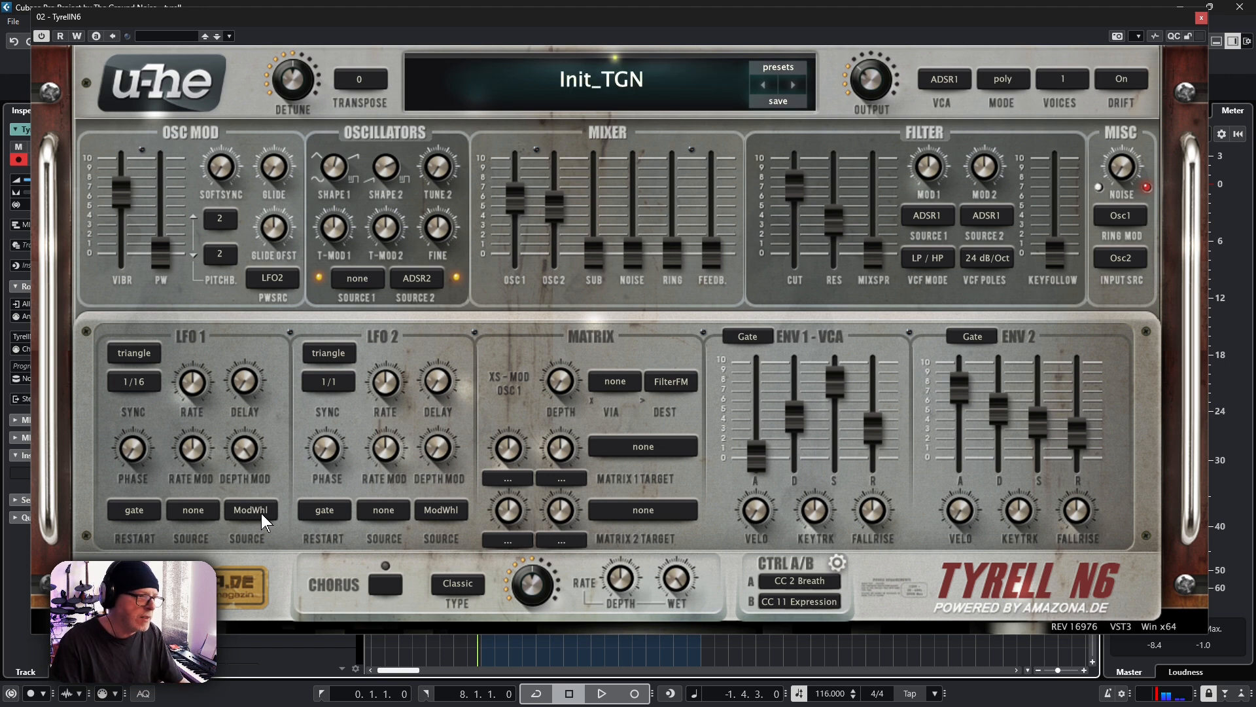
double_click(233, 468)
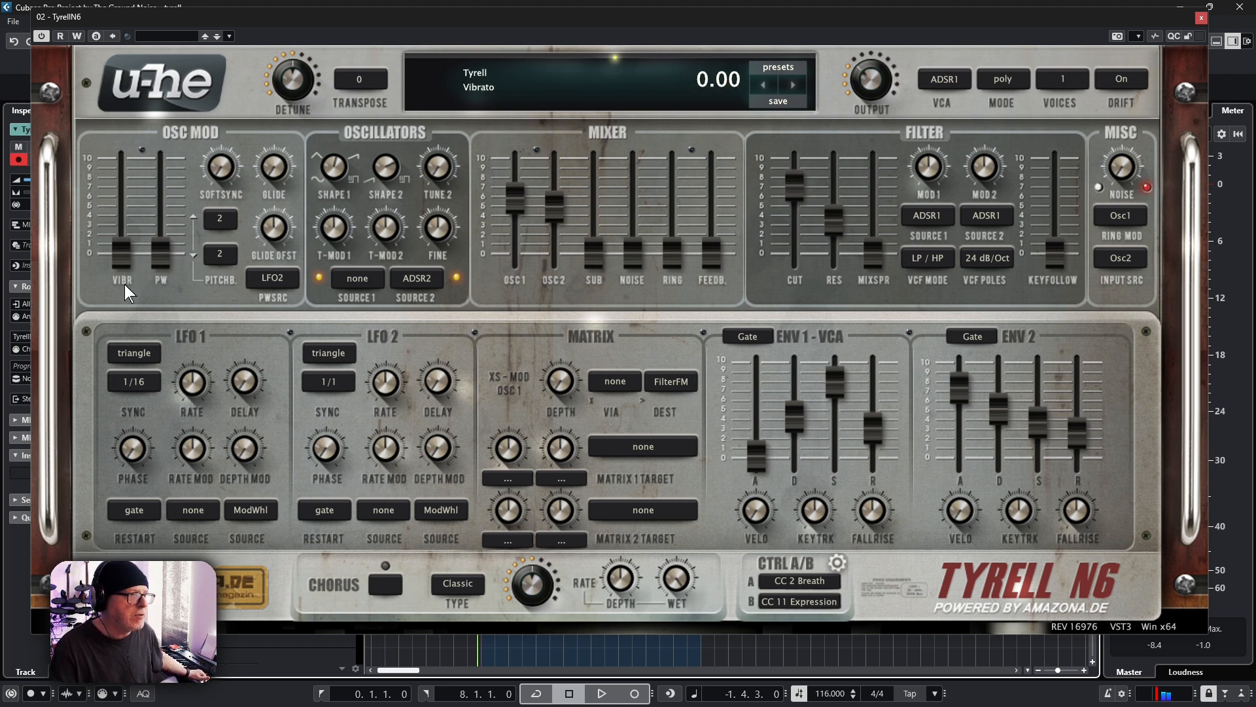
Step: Raise the vibrato to 35.60 and bring it back to 0.00
left_click_drag(121, 252, 114, 180)
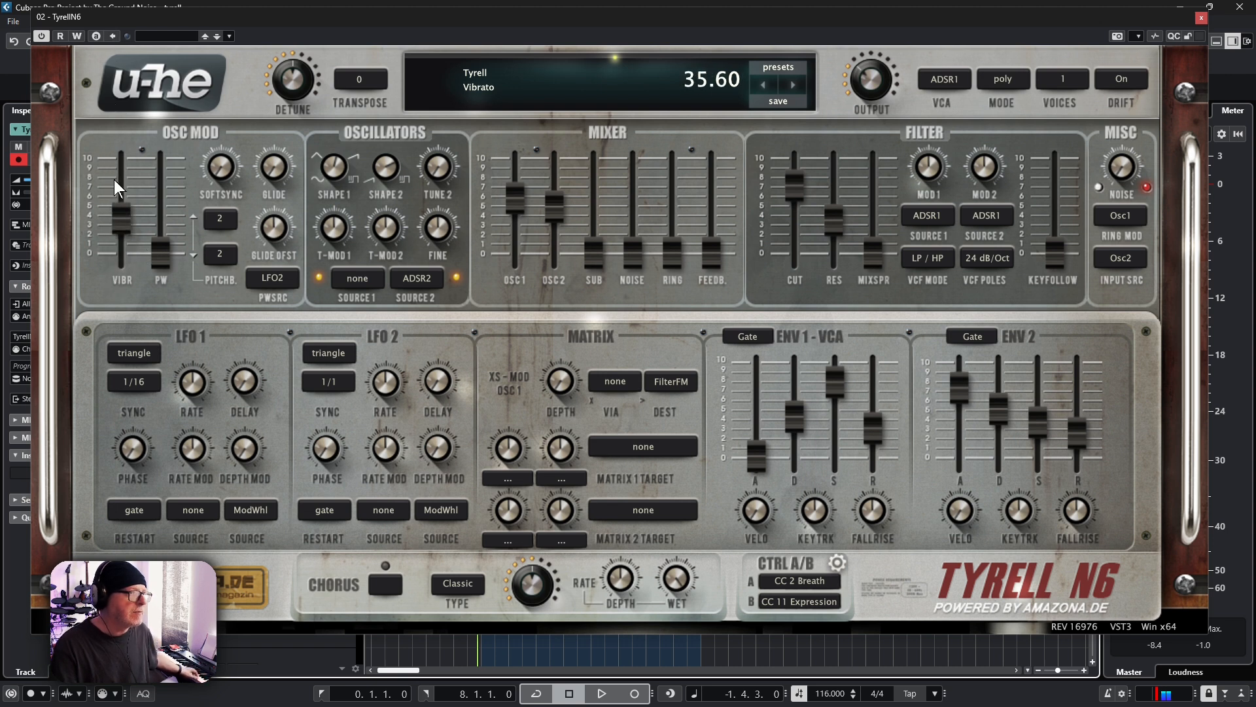
mouse_move(112, 242)
left_mouse_down()
mouse_move(130, 117)
mouse_move(116, 257)
left_mouse_up()
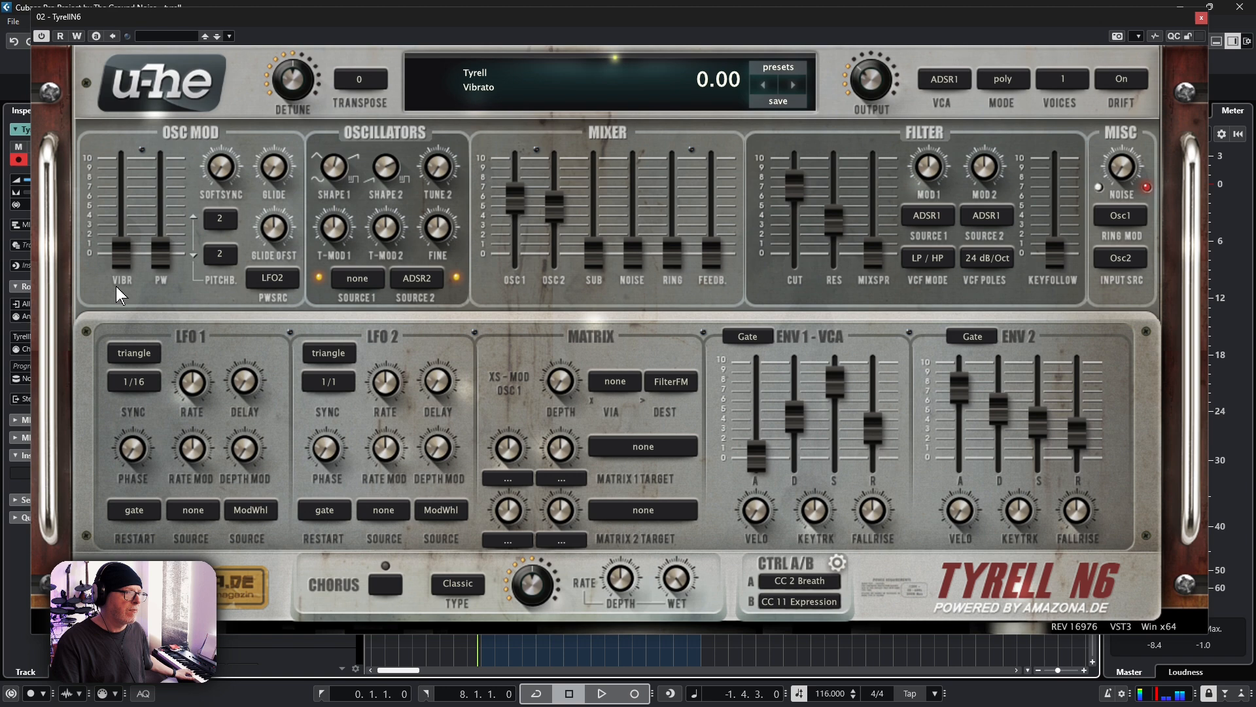
mouse_move(251, 448)
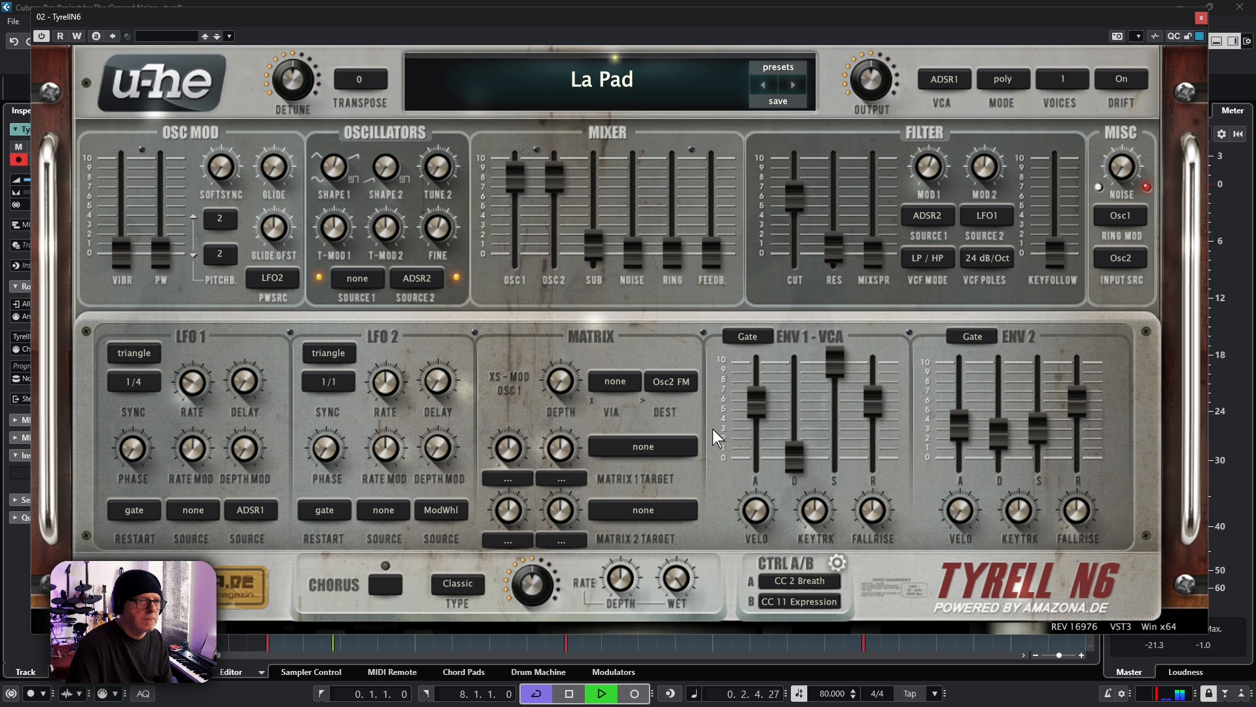
Step: In the La Pad preset, lower envelope 1's attack and sustain, lengthen its decay, and lower the filter cutoff slightly while raising resonance
left_click_drag(836, 362, 854, 467)
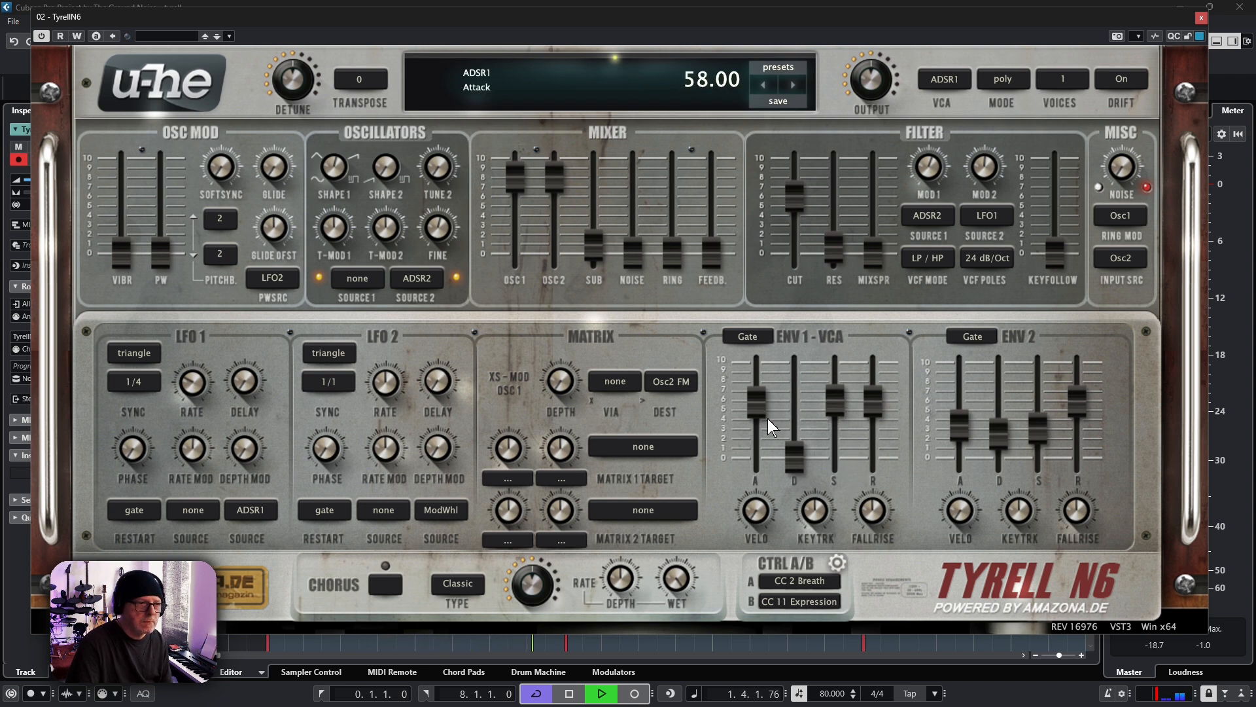
left_click_drag(796, 458, 814, 362)
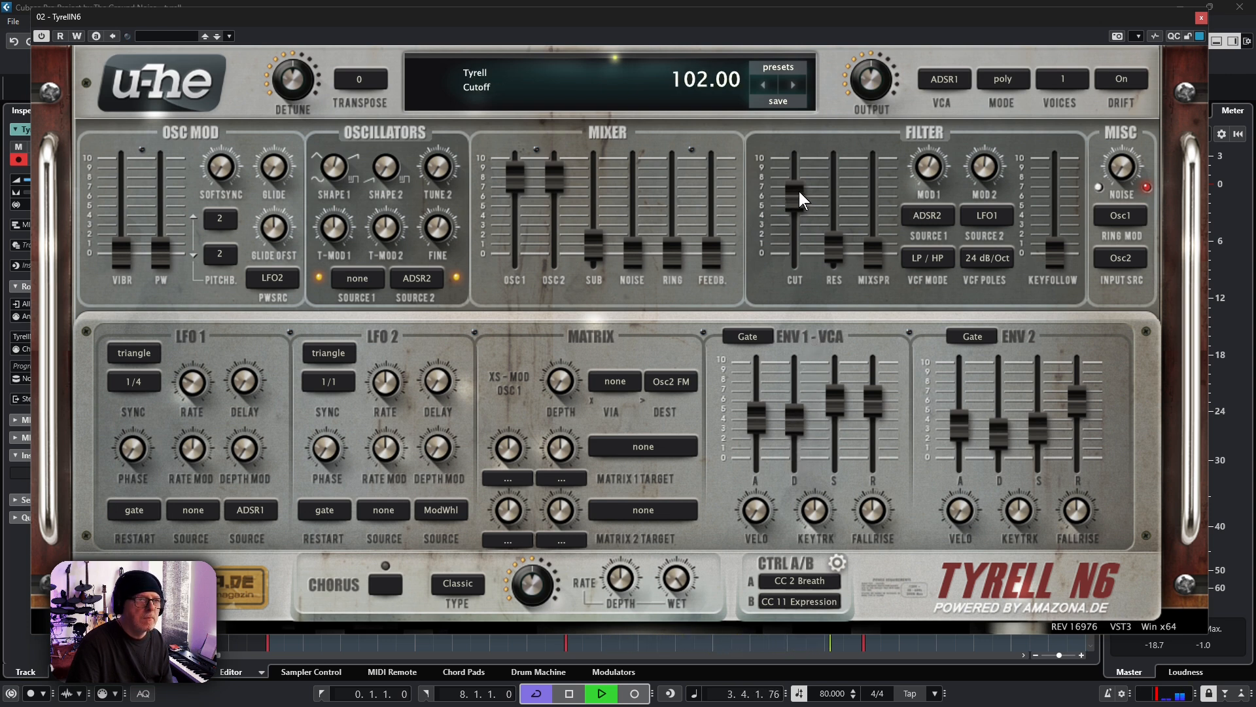
left_click_drag(808, 153, 848, 194)
mouse_move(869, 248)
left_mouse_down()
mouse_move(887, 42)
mouse_move(891, 253)
left_mouse_up()
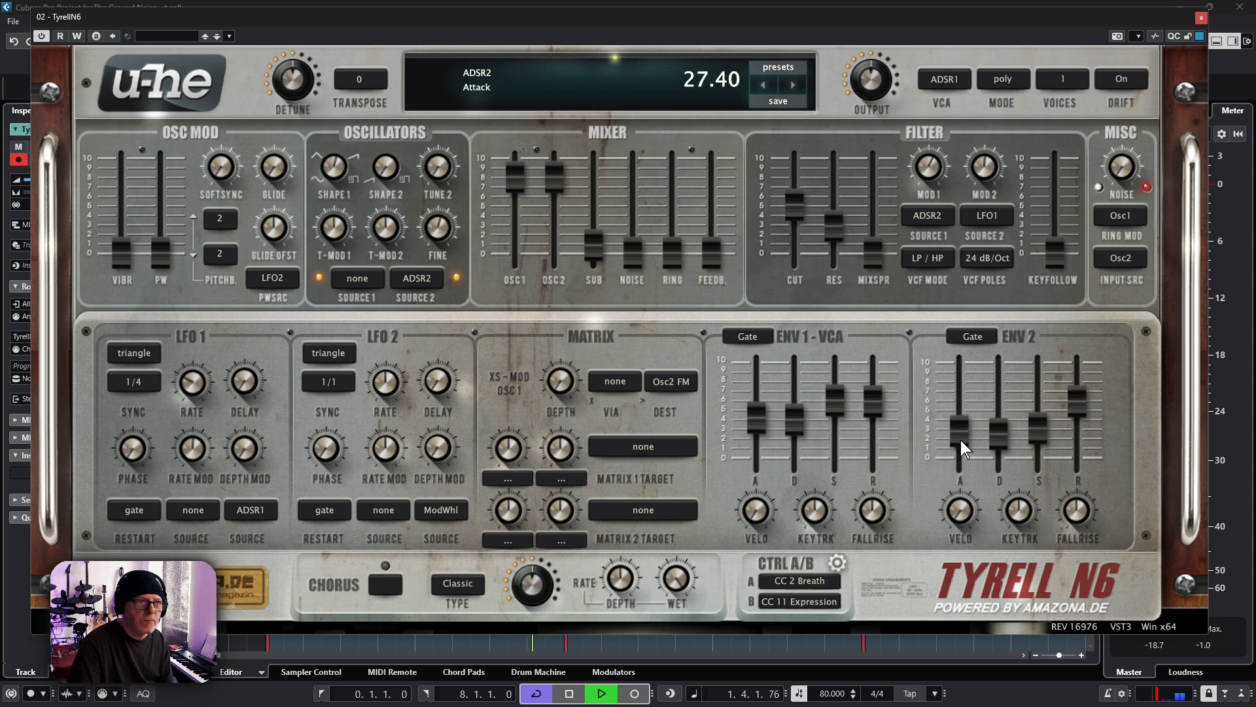
Step: Set envelope 2's attack to 59.80, lengthen its decay, lower its sustain and release, and shorten envelope 1's release
left_click_drag(959, 404, 964, 360)
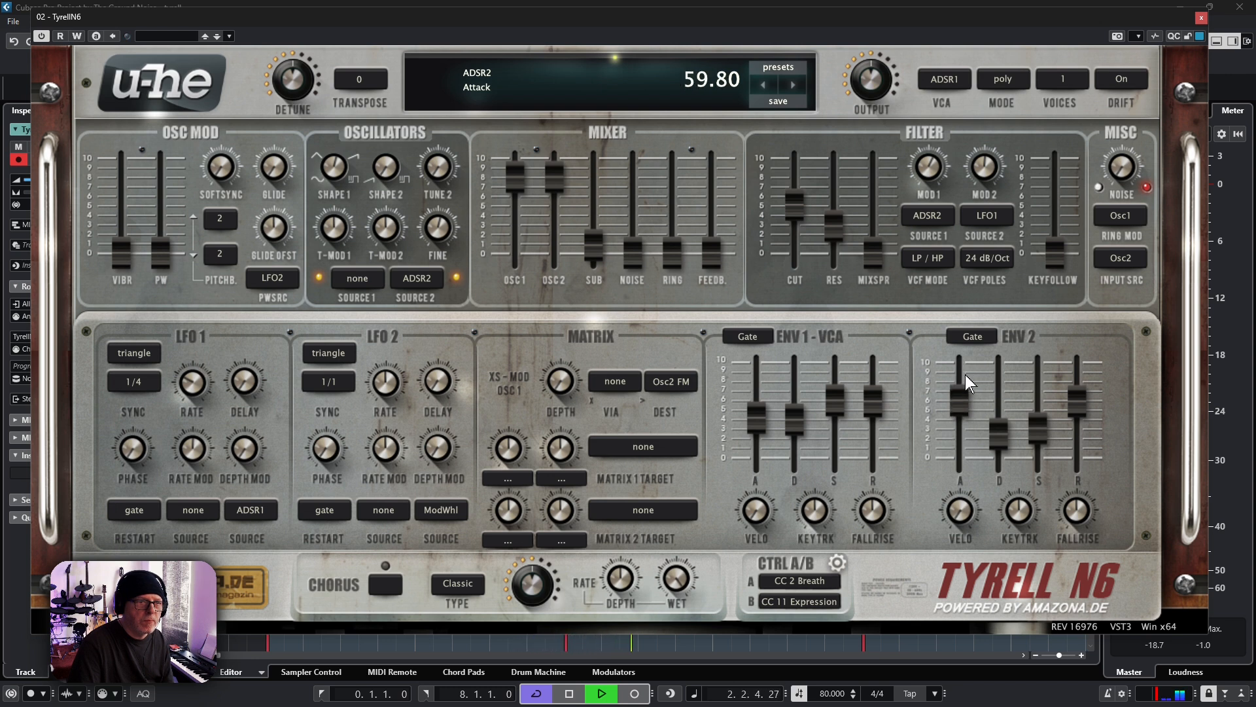
left_click_drag(996, 436, 998, 417)
left_click_drag(1071, 396, 1073, 433)
left_click_drag(880, 398, 878, 427)
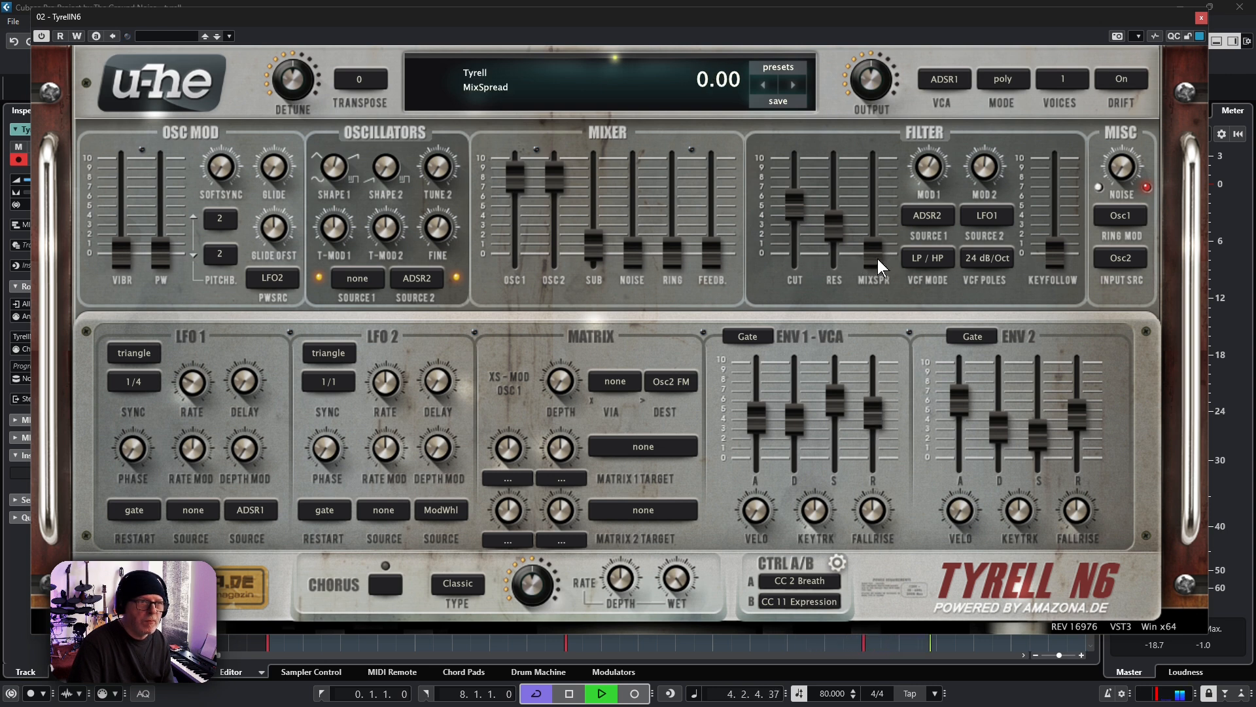
Step: Raise the filter cutoff slightly, bring up the sub oscillator level, and lower the oscillator 2 level a little
left_click_drag(801, 224, 798, 185)
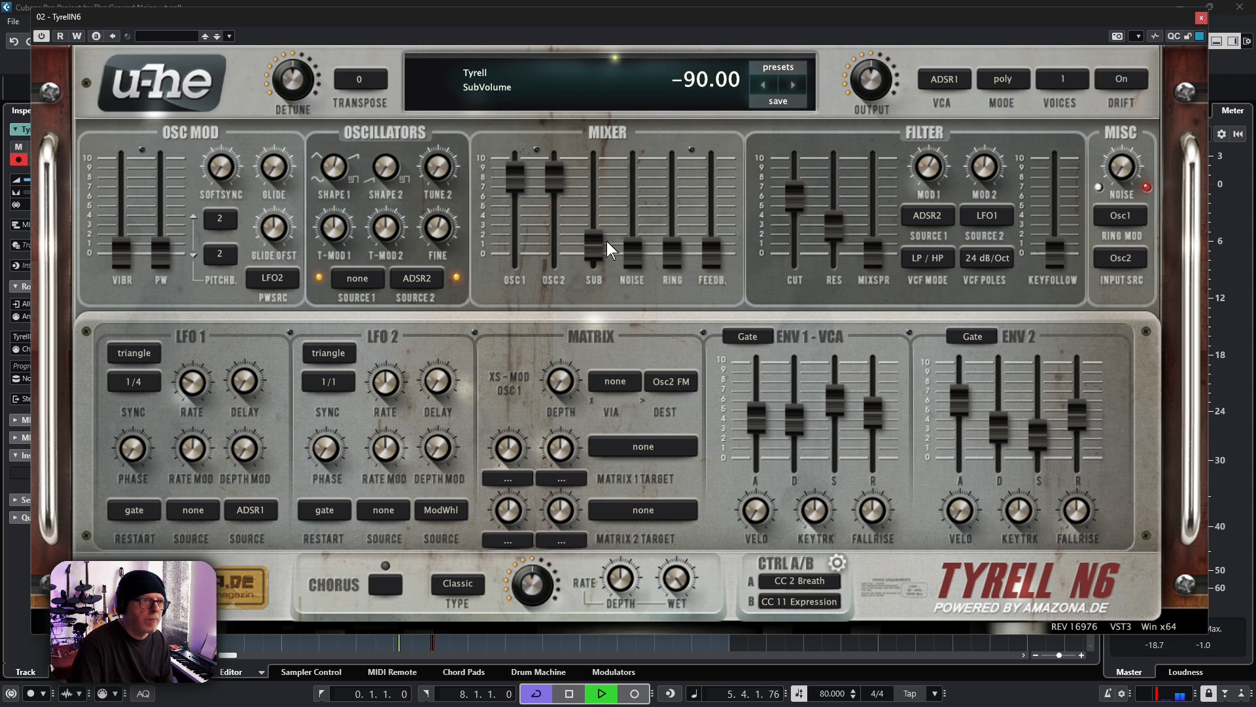
left_click_drag(607, 240, 559, 194)
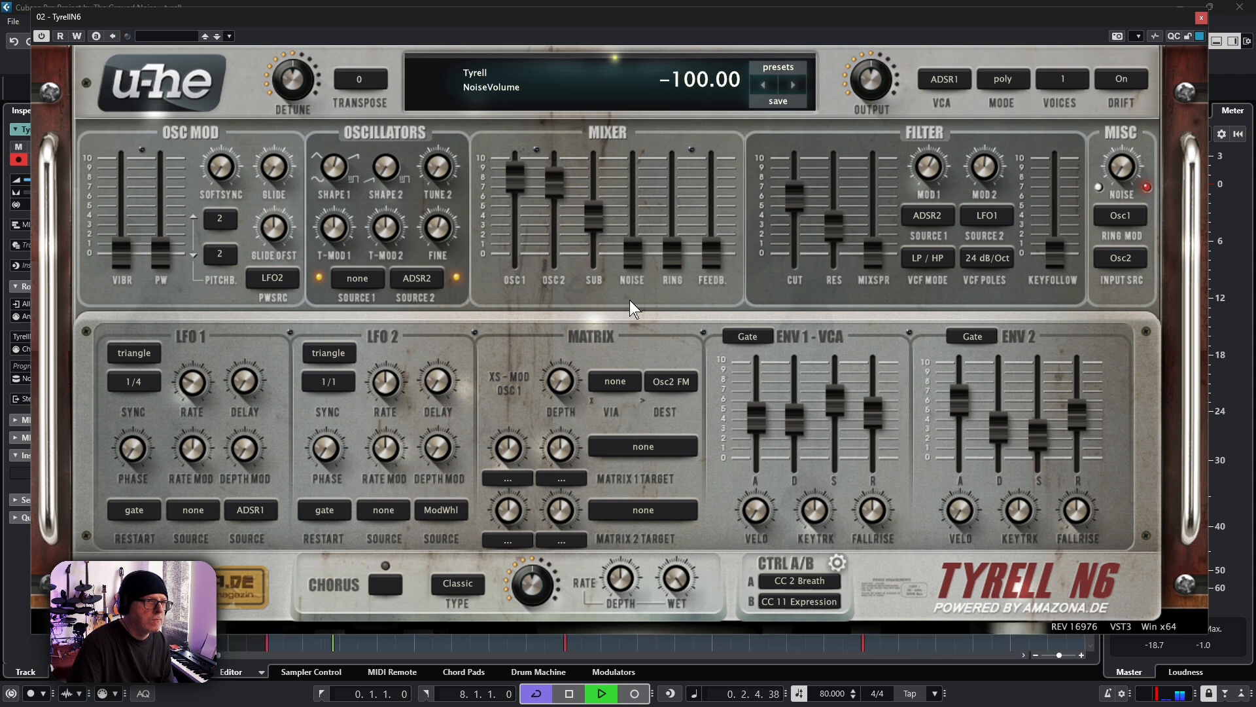
Step: Sweep the noise level up, vary the noise colour, and leave the noise level just above minimum
left_click_drag(637, 255, 648, 129)
left_click_drag(1138, 171, 1124, 99)
left_click_drag(633, 196, 626, 329)
Step: Raise the mixer's feedback level to -53.00 and bring it back to minimum
left_click_drag(711, 248, 721, 161)
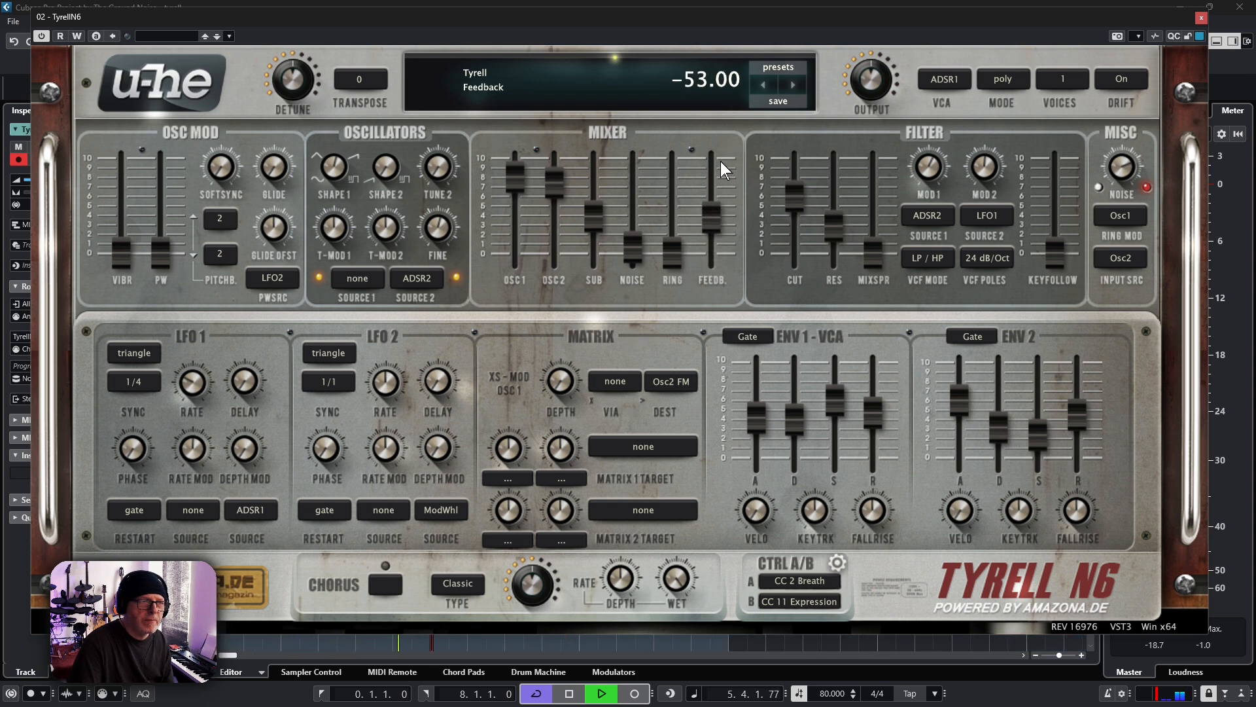
left_click_drag(708, 207, 696, 344)
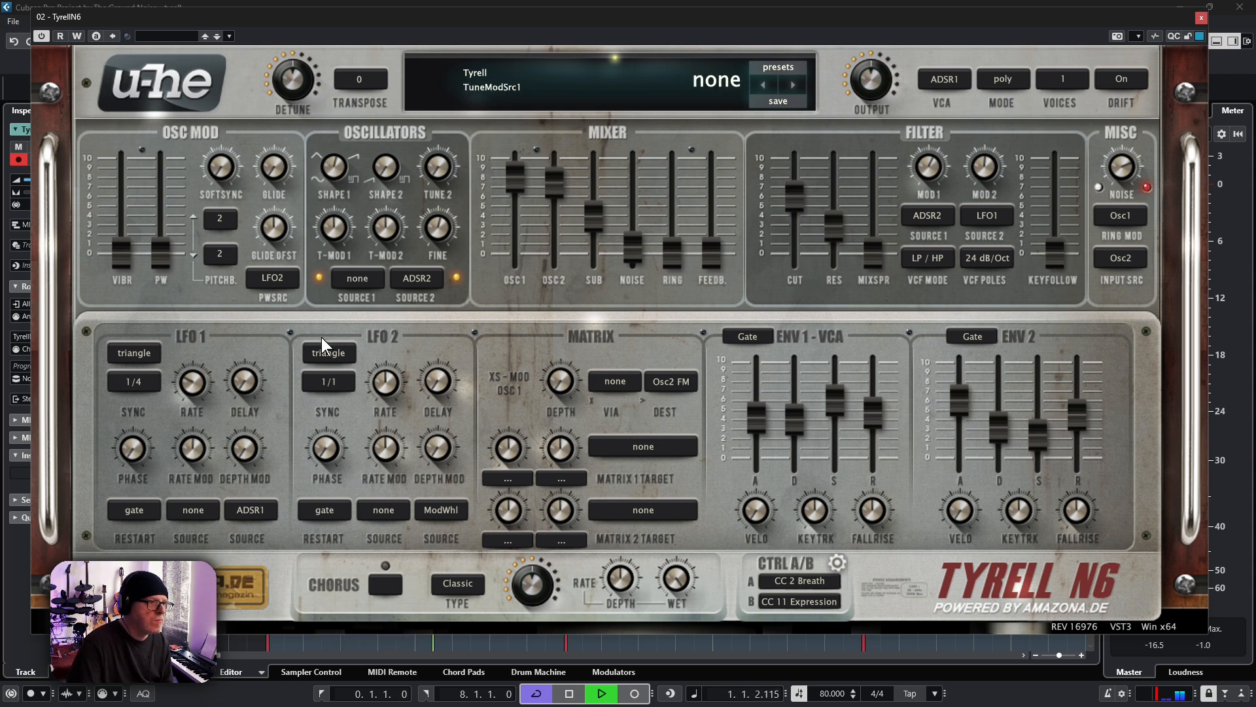
Step: Set LFO 2's waveform to sine and assign oscillator Shape 1 as the matrix 1 target
left_click(347, 351)
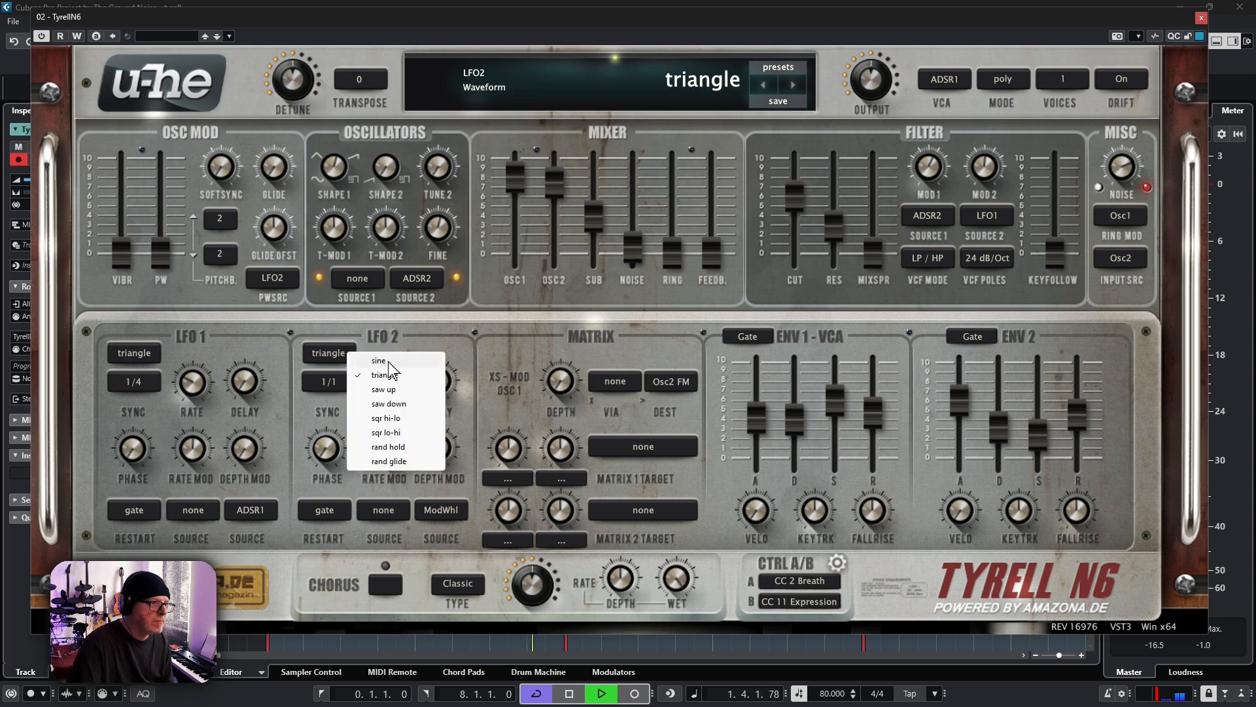
left_click(367, 362)
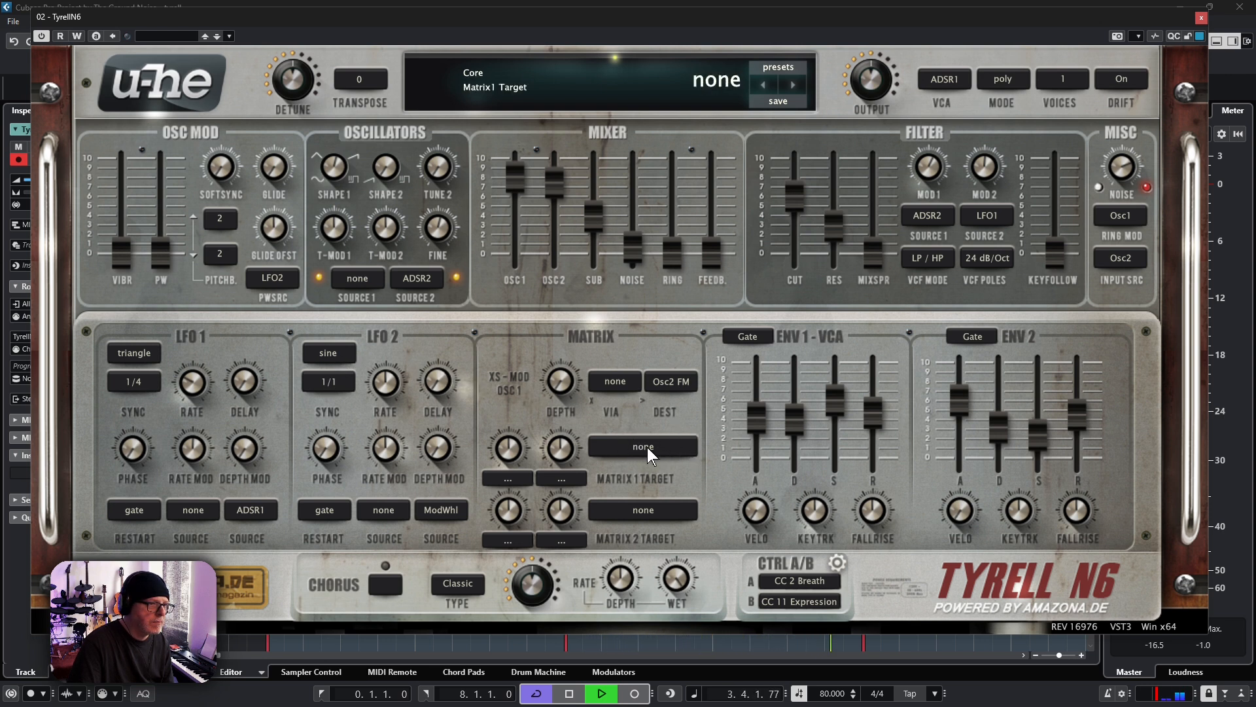
left_click_drag(647, 447, 332, 164)
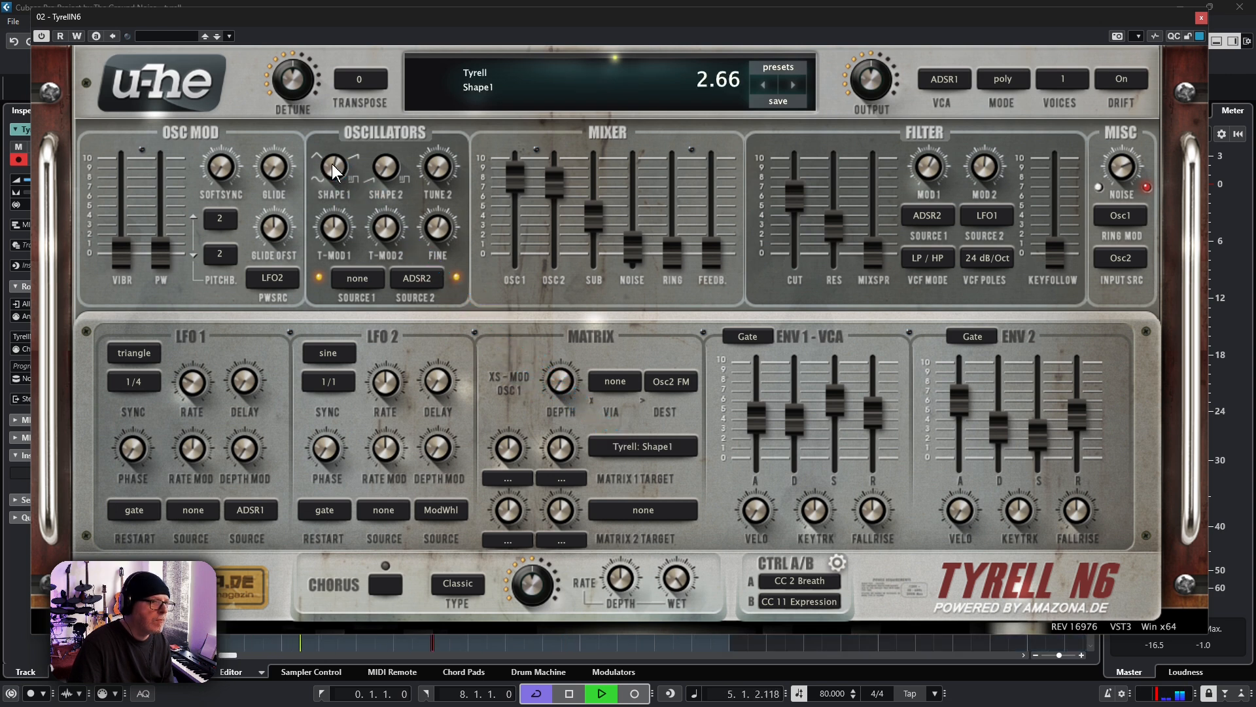
Step: Choose LFO2 as the matrix 1 source and set the modulation depth to 44.00
right_click(509, 451)
left_click(510, 480)
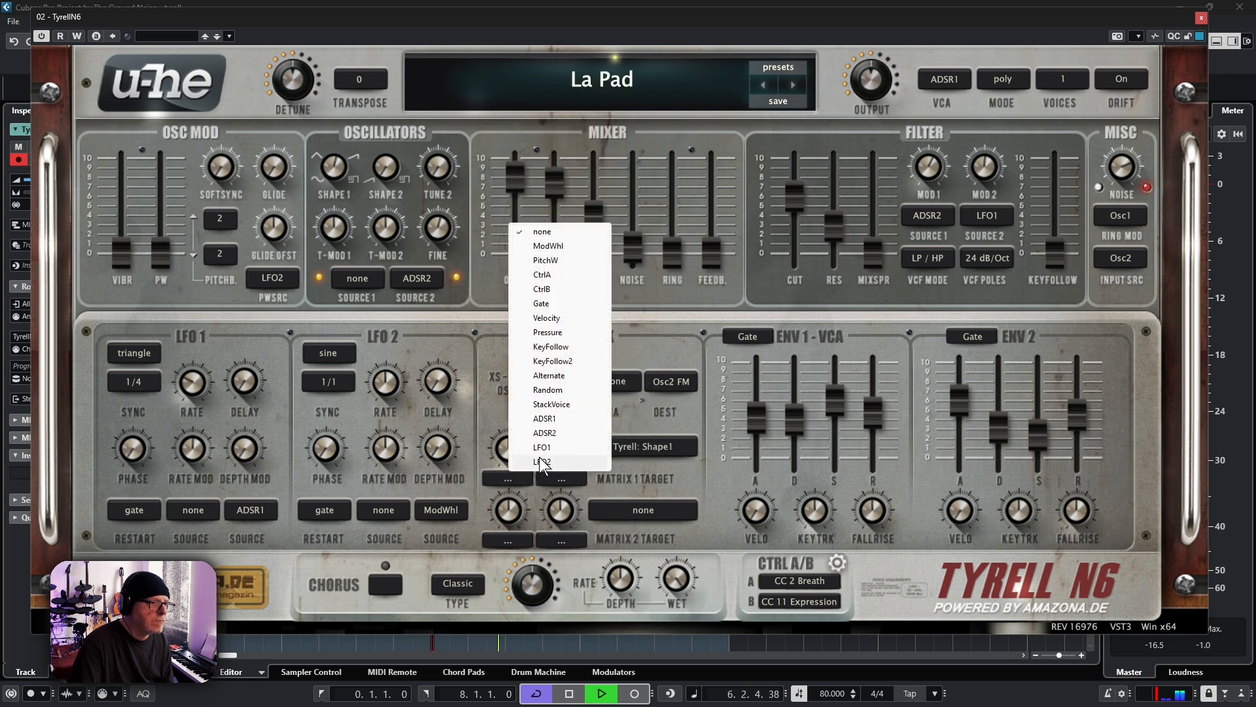
left_click(568, 462)
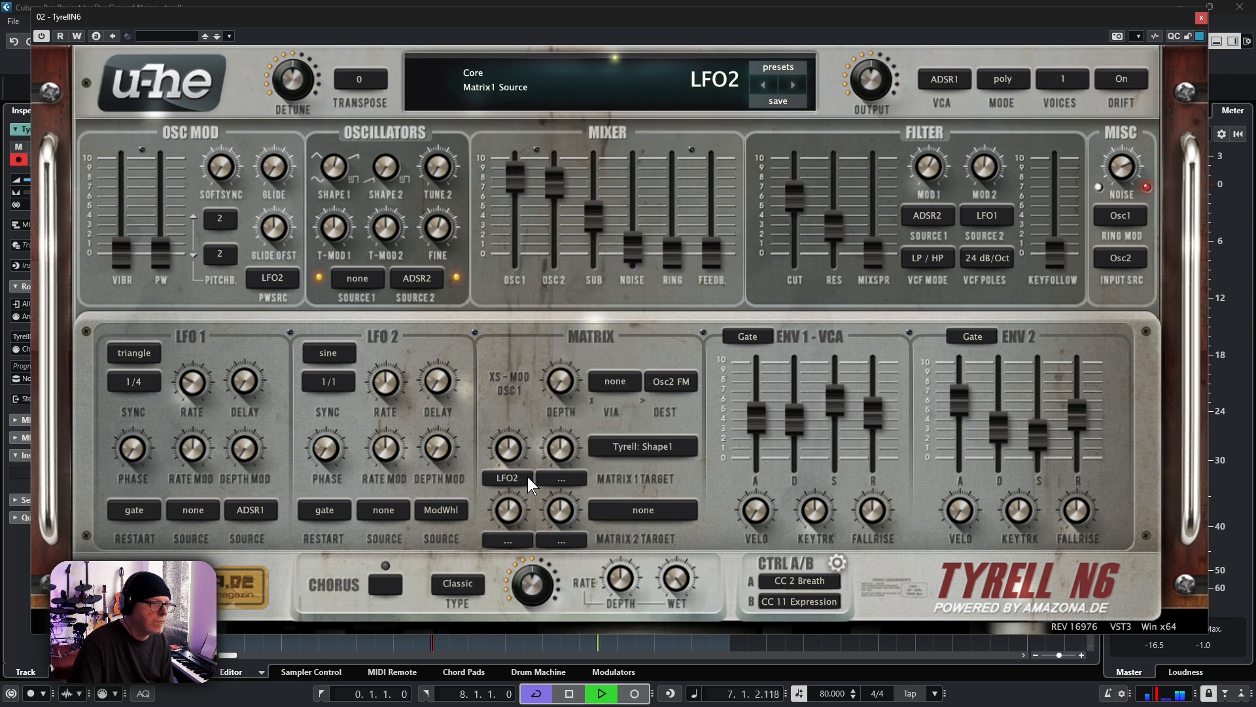
left_click_drag(509, 449, 525, 427)
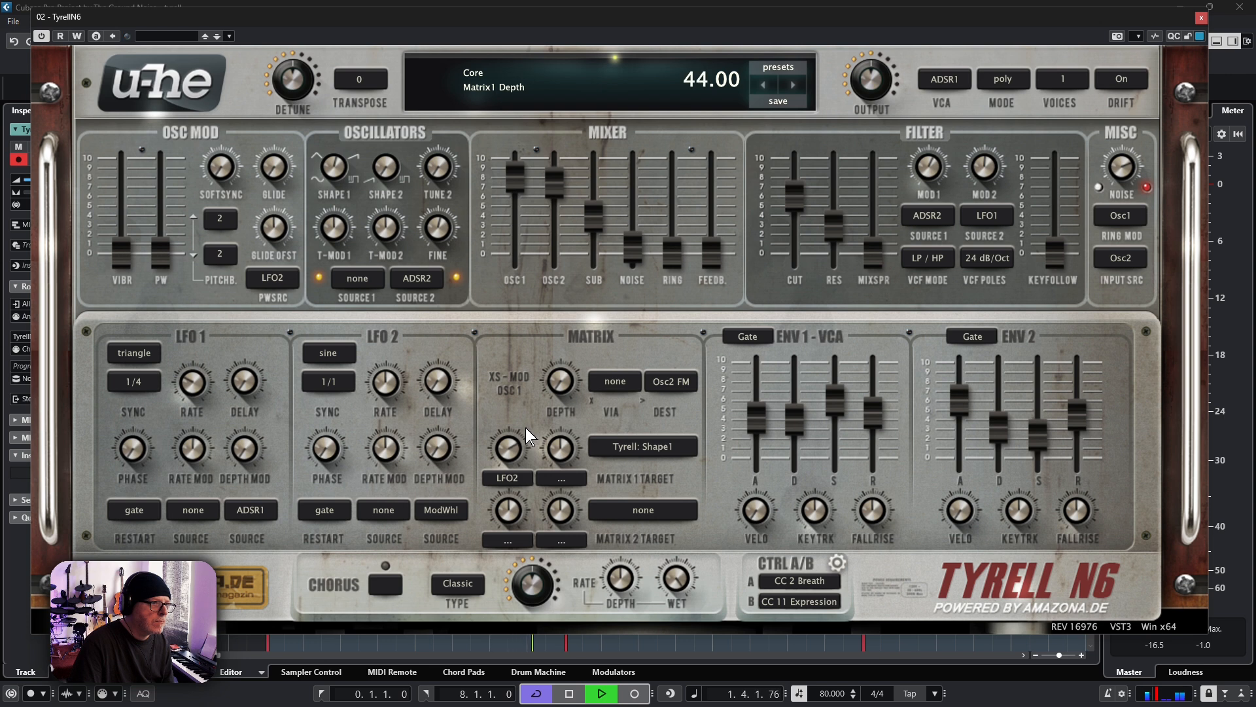
Step: Try LFO 2's sync at 1/8, touch up the matrix 1 depth, and set the sync to 1s
left_click(337, 381)
left_click(378, 409)
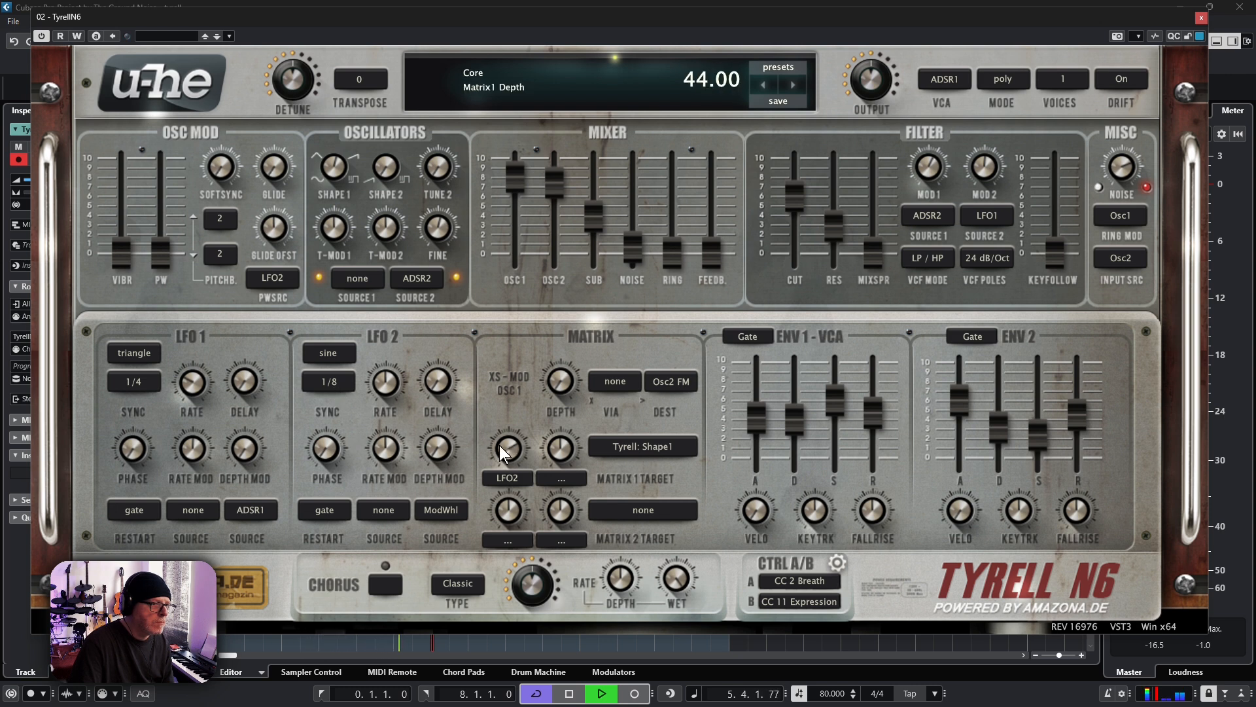
mouse_move(500, 445)
left_mouse_down()
mouse_move(509, 432)
mouse_move(509, 447)
left_mouse_up()
left_click(330, 382)
left_click(342, 364)
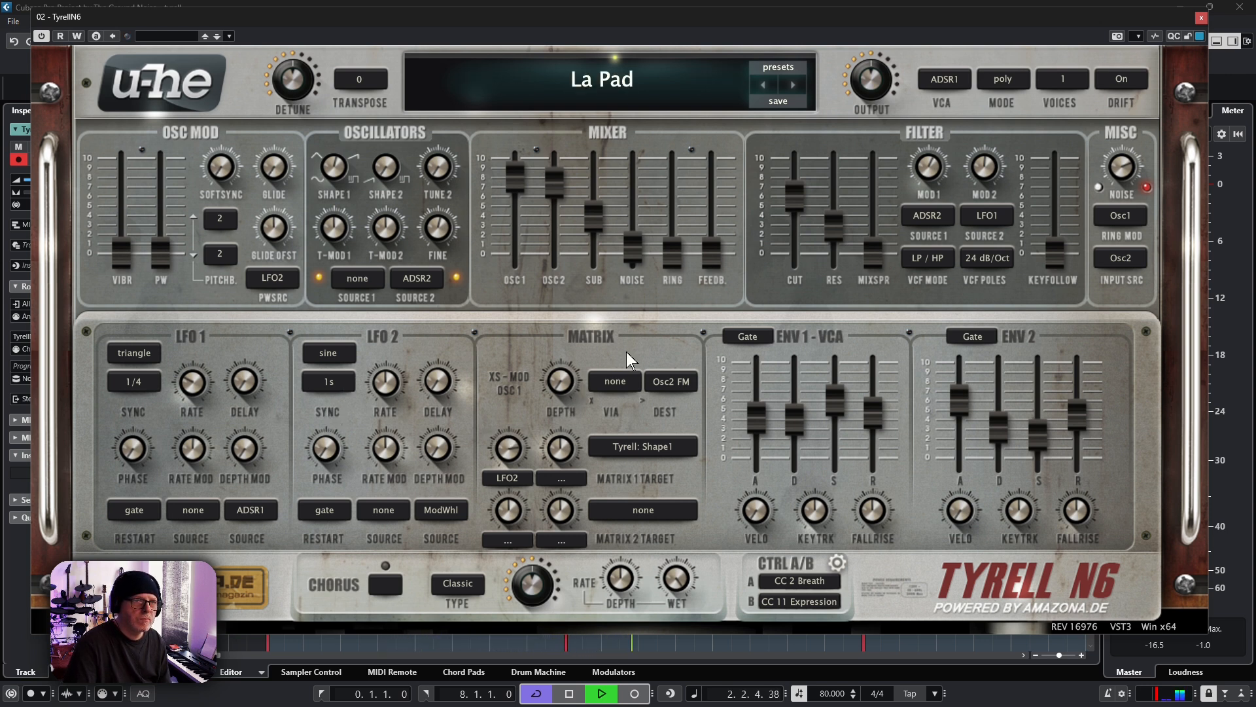
Step: Compare the sound with drift off and on twice, leaving drift on
left_click(1136, 76)
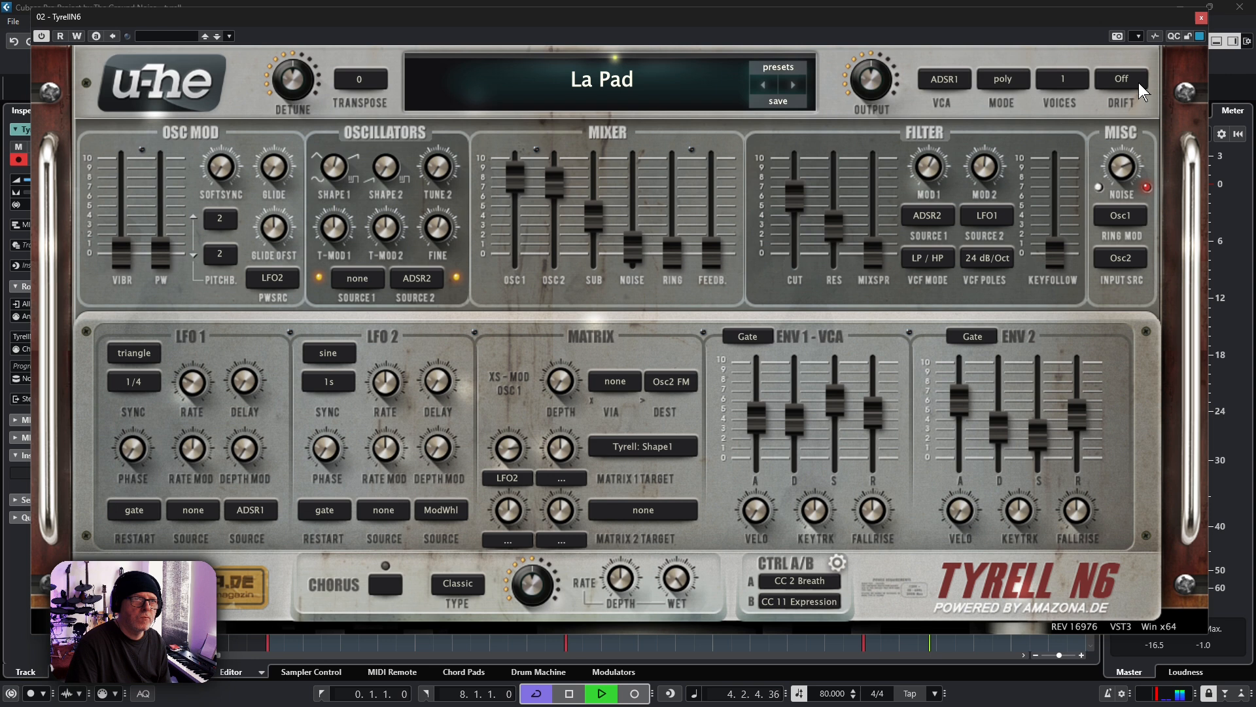
left_click(1140, 84)
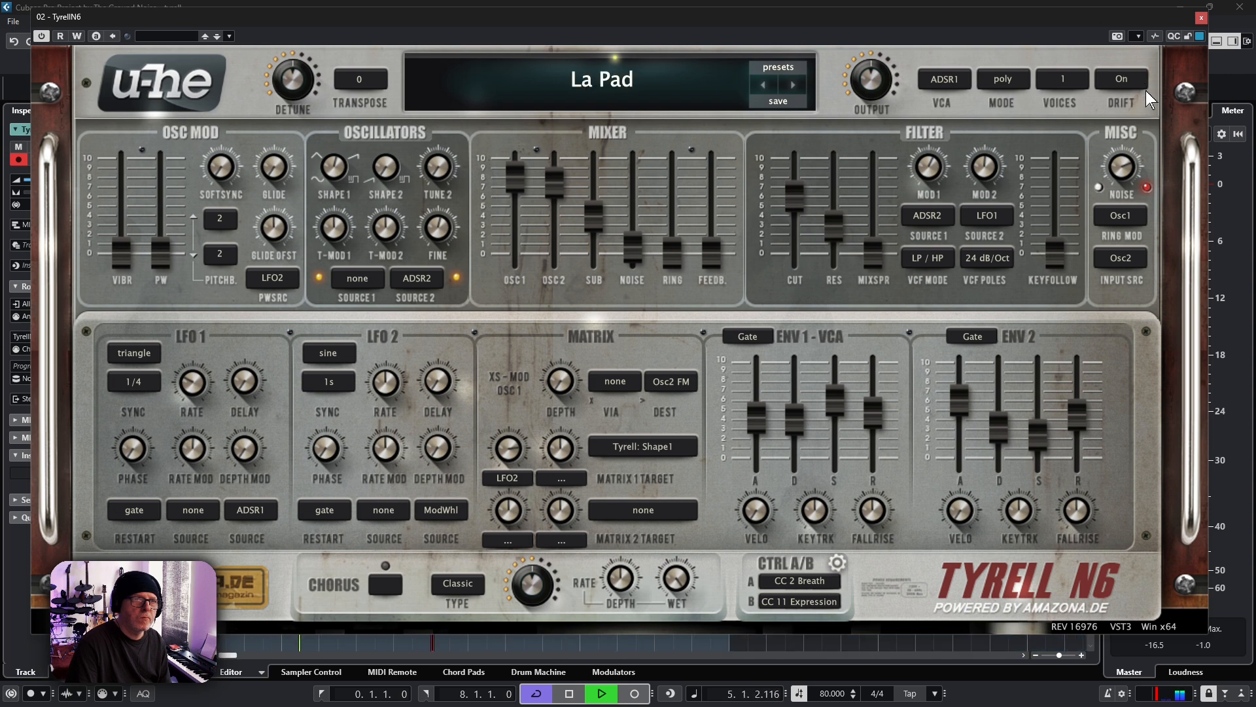
mouse_move(1139, 84)
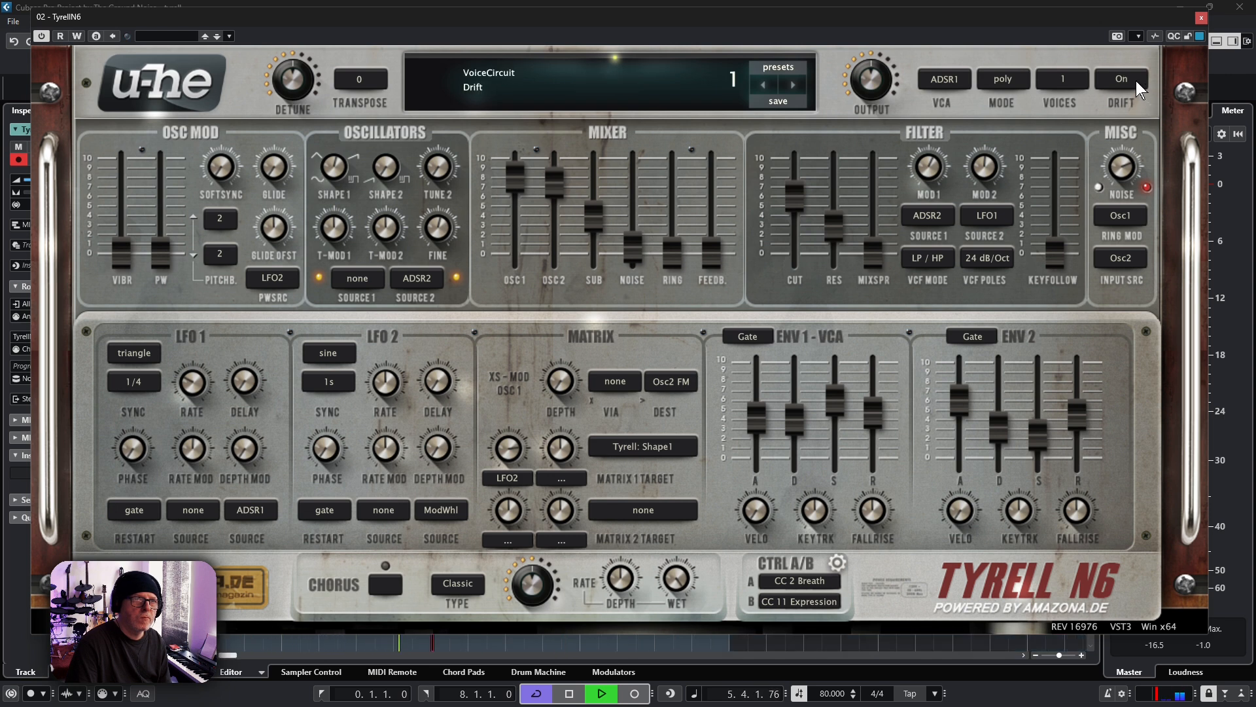
left_click(1135, 82)
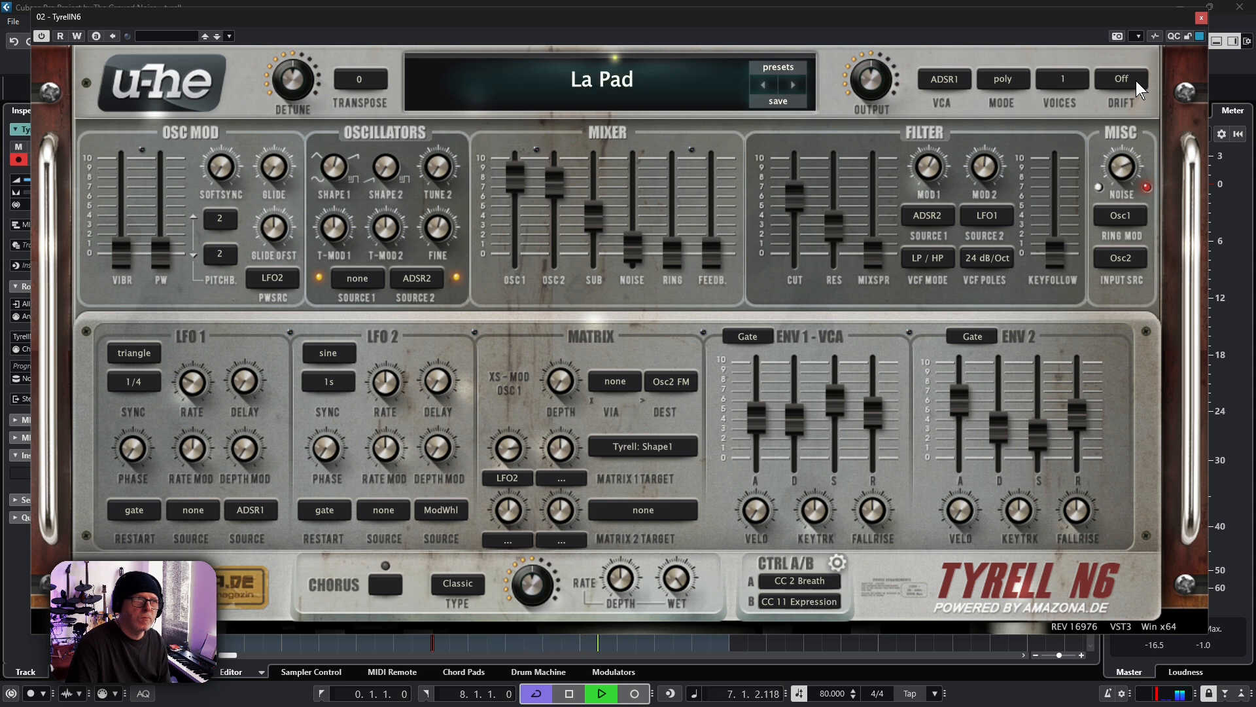
left_click(1136, 81)
Step: Set the voice stack to 2 and adjust the detune, raising it to 4.50 and varying it slightly
left_click(1068, 82)
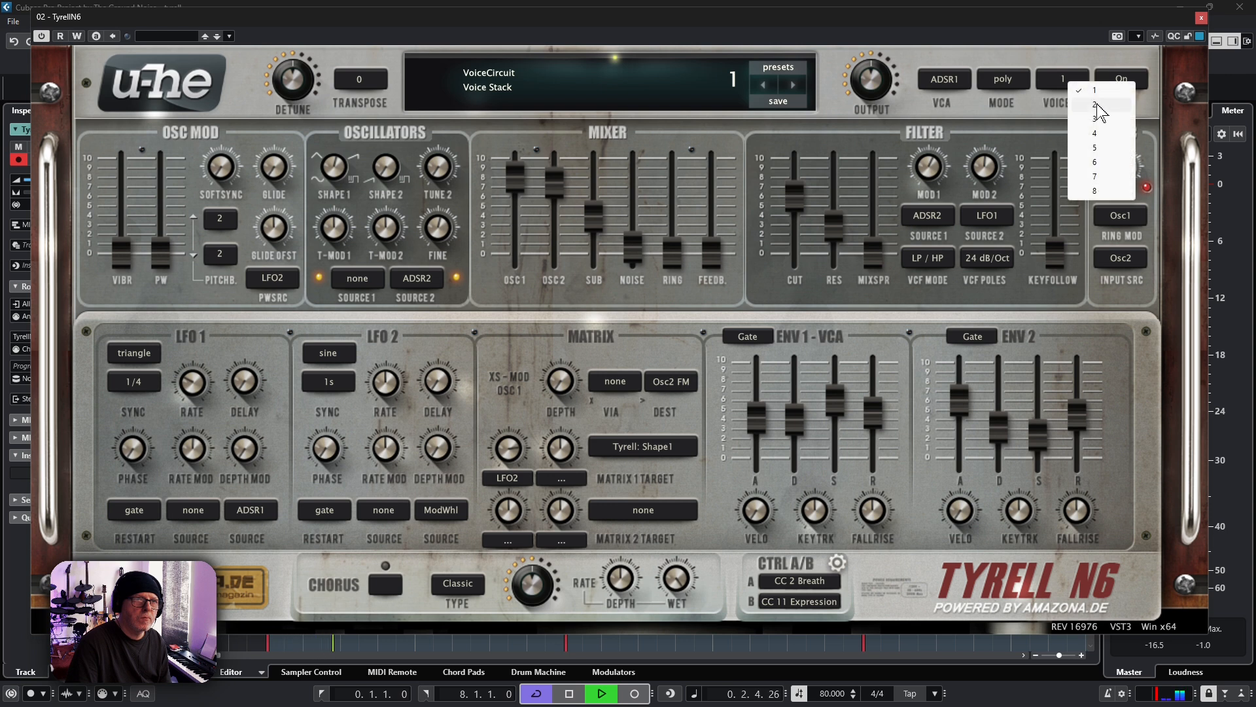
left_click(1092, 110)
left_click(1061, 84)
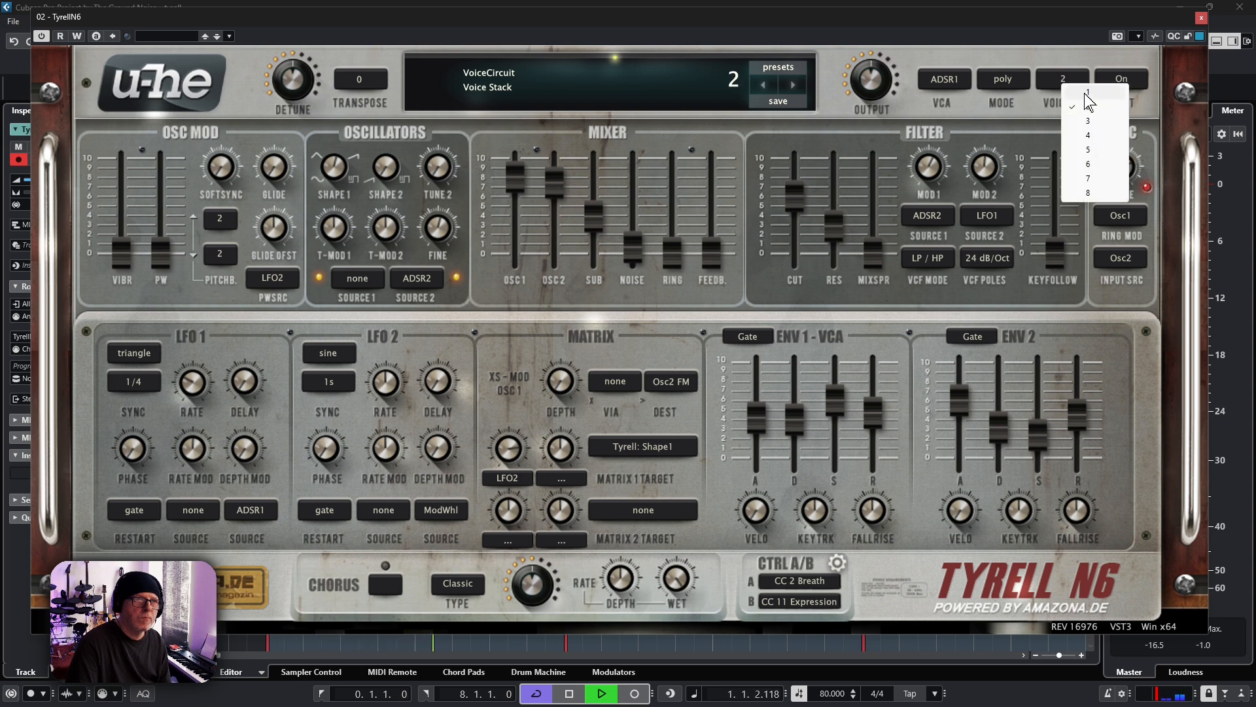
left_click(1035, 86)
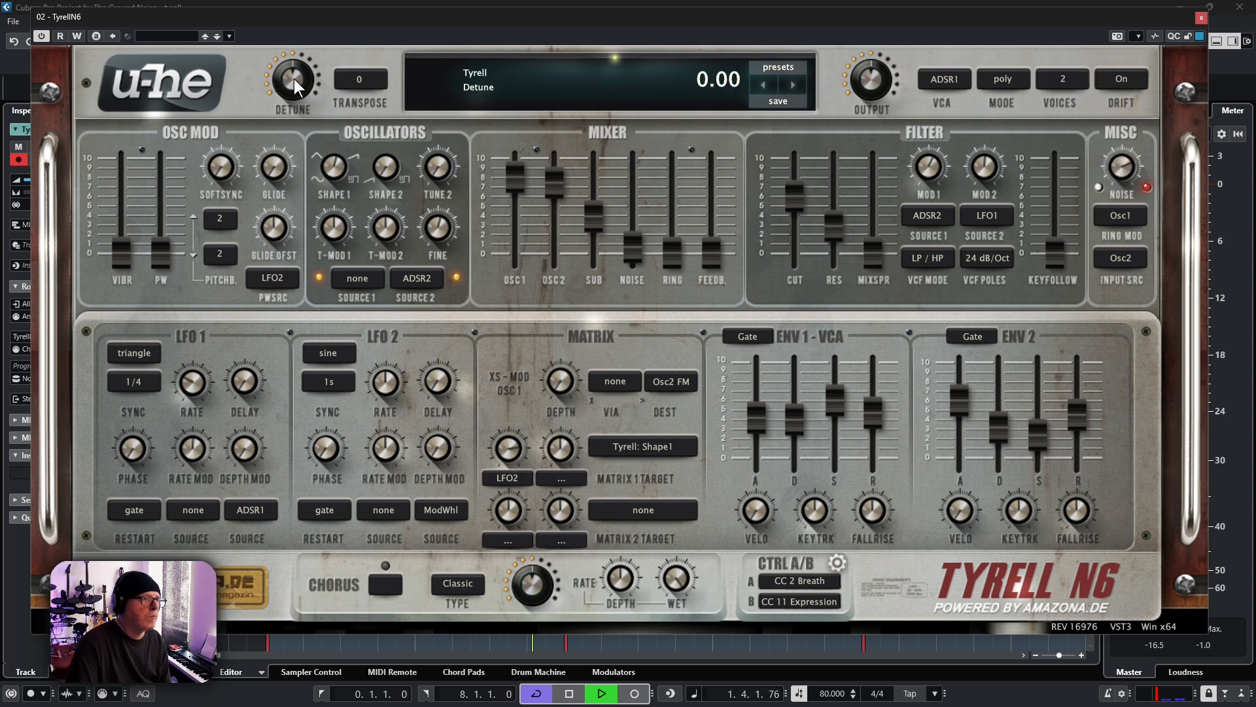
left_click_drag(294, 79, 300, 70)
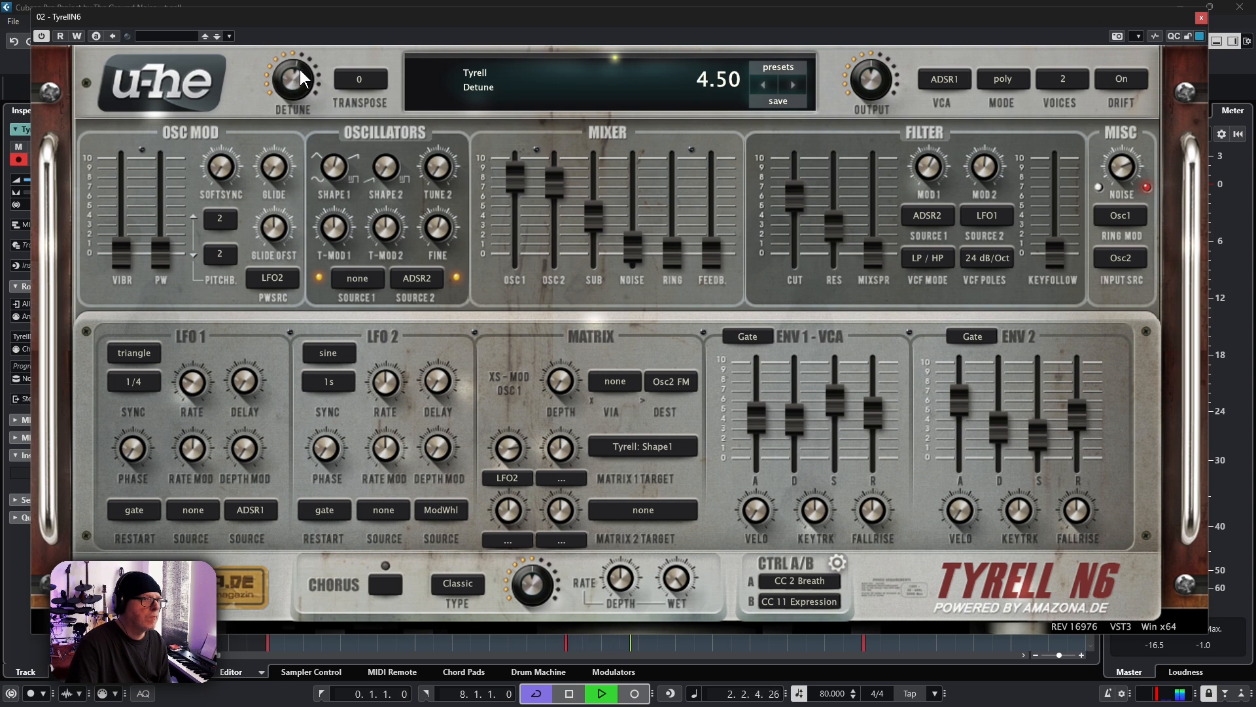
mouse_move(296, 78)
scroll(295, 77, "up", 1)
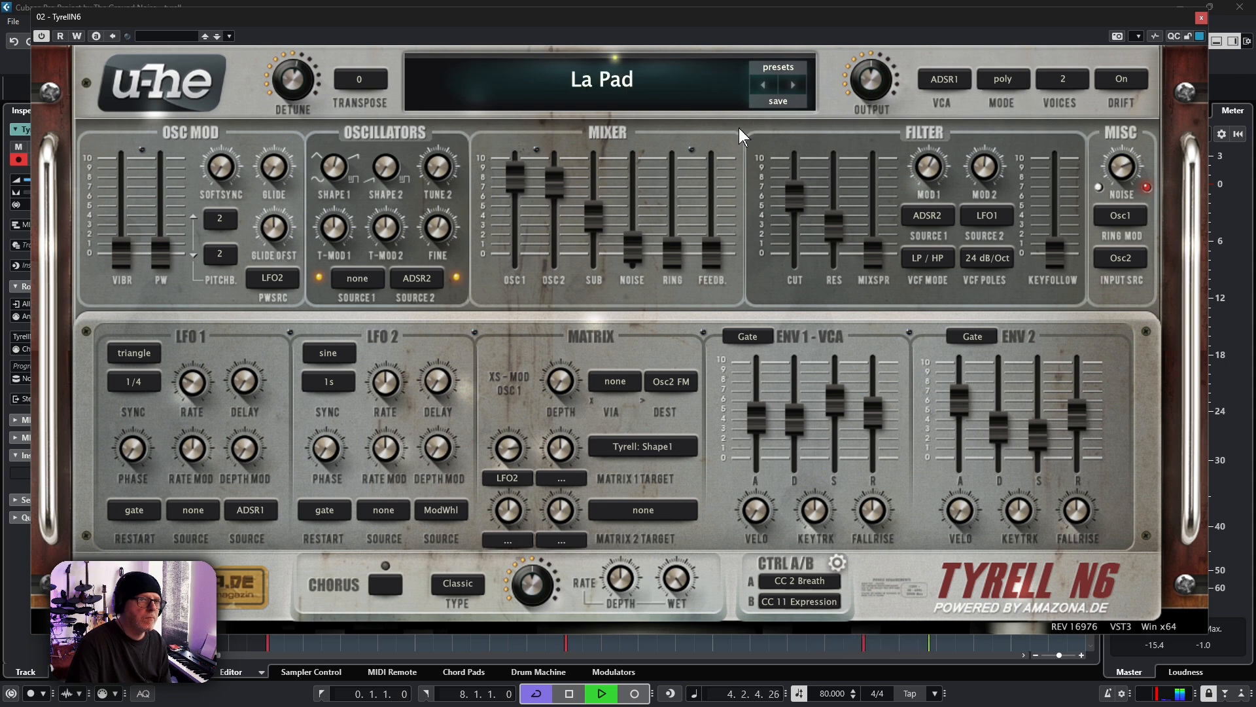
Step: Enable the chorus, reduce its depth, and lower its rate to 32.00
left_click(388, 590)
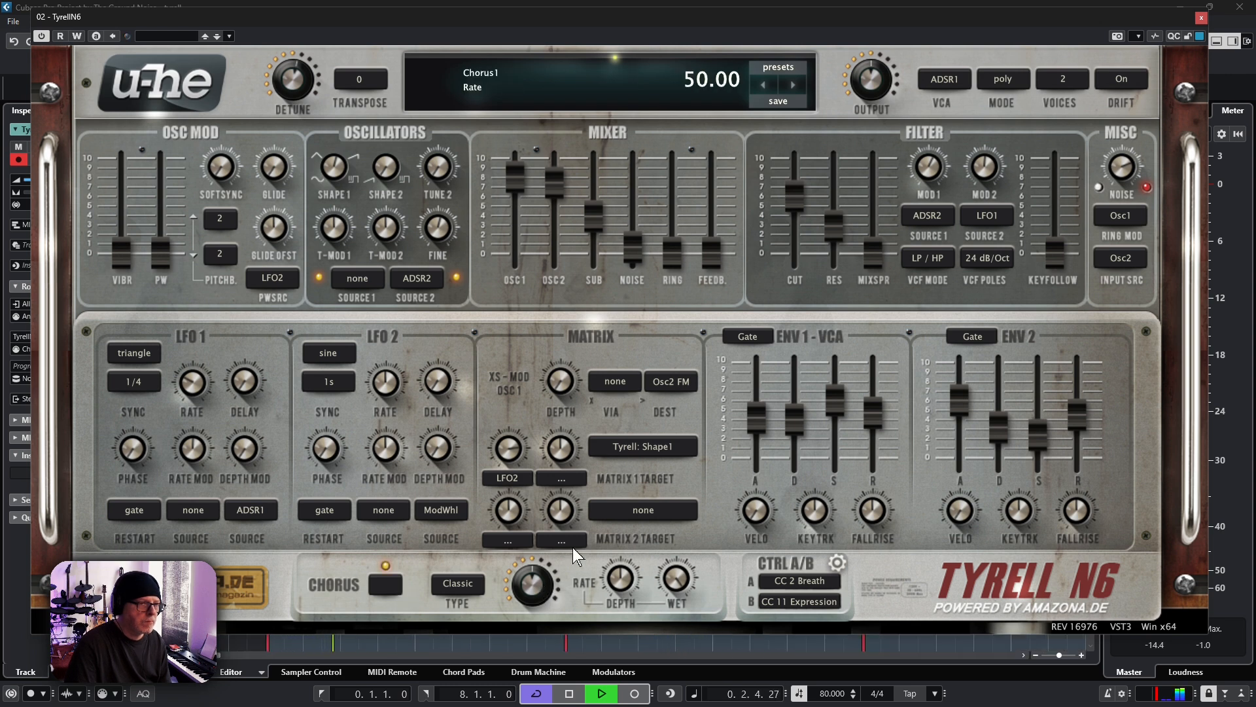
scroll(875, 79, "down", 3)
left_click_drag(625, 582, 618, 611)
left_click_drag(531, 584, 510, 619)
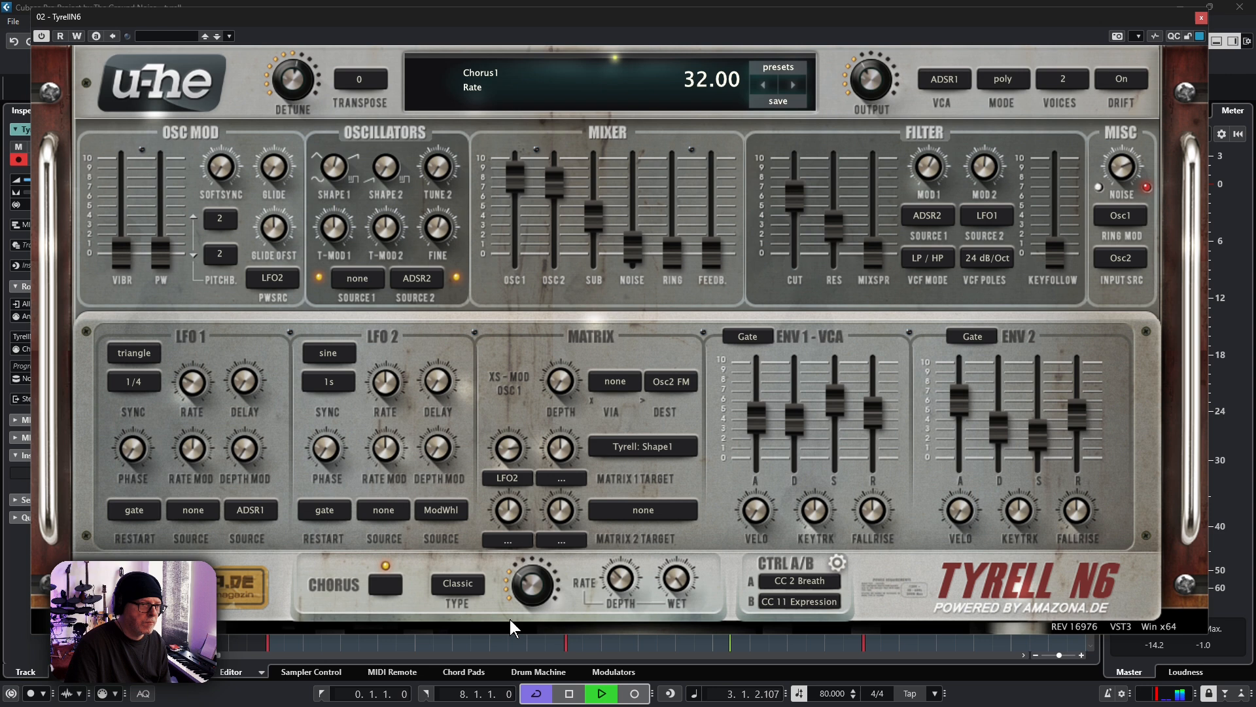
Step: Change the chorus type to Dramatic and sweep the chorus rate, taking it up to 63.50 and varying it
left_click_drag(540, 500, 524, 540)
left_click(481, 588)
left_click(514, 596)
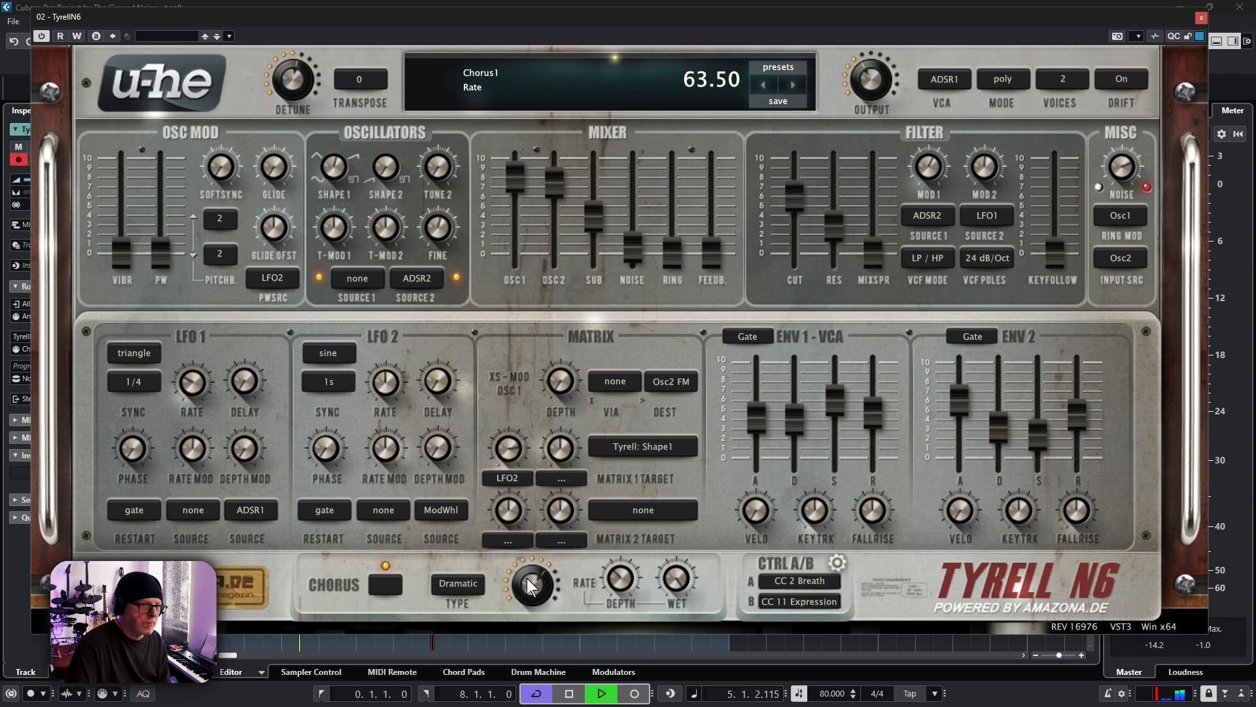
left_click_drag(537, 558, 529, 585)
Step: Change the chorus type to Ensemble and adjust the chorus depth
left_click(469, 586)
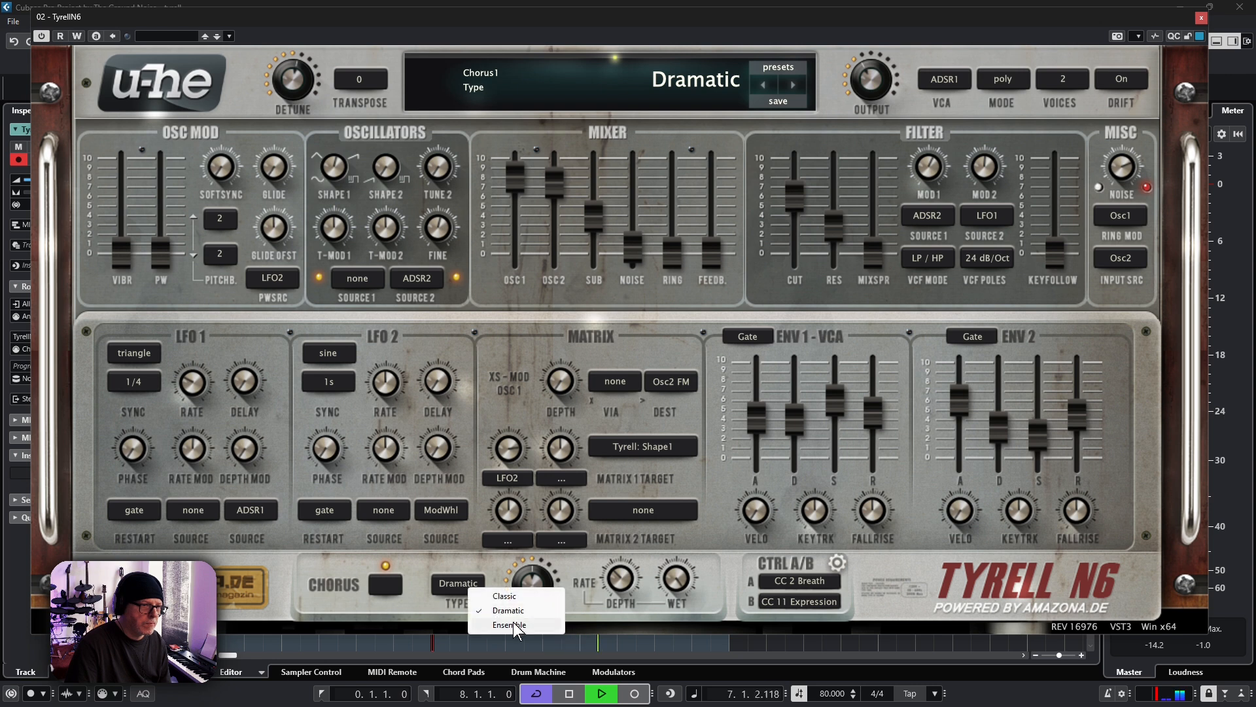
left_click(514, 622)
left_click_drag(631, 560, 639, 545)
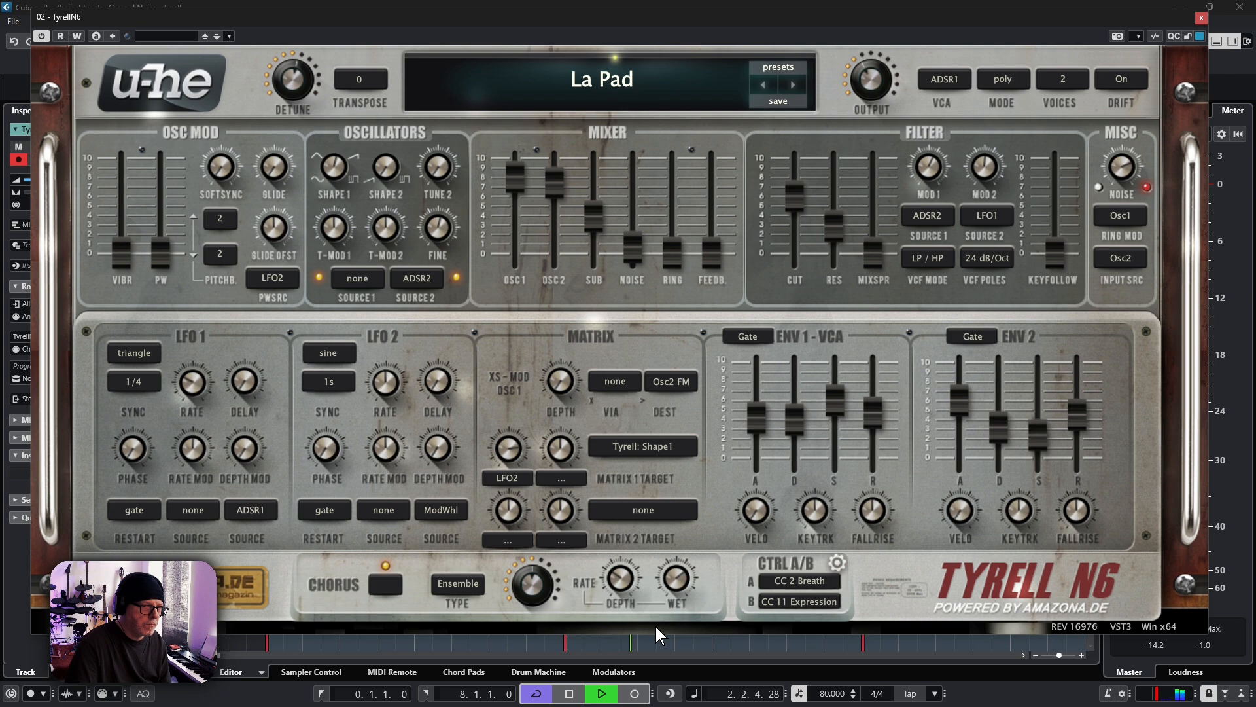
mouse_move(825, 509)
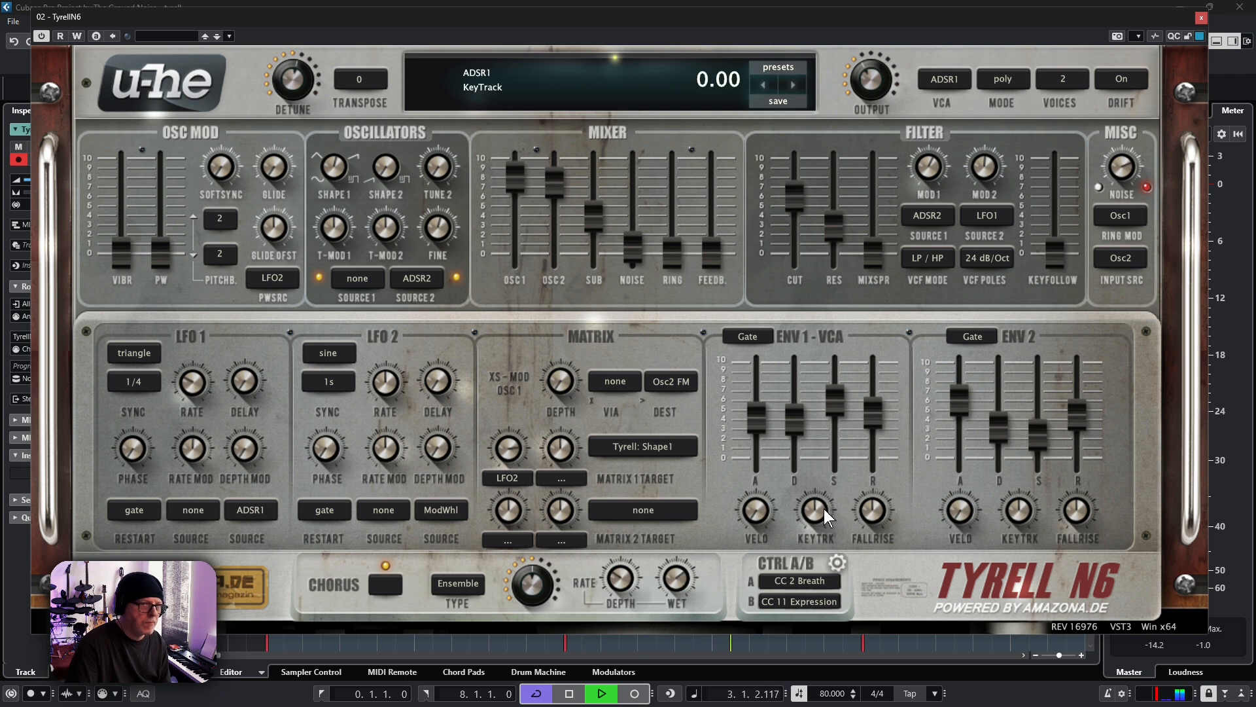